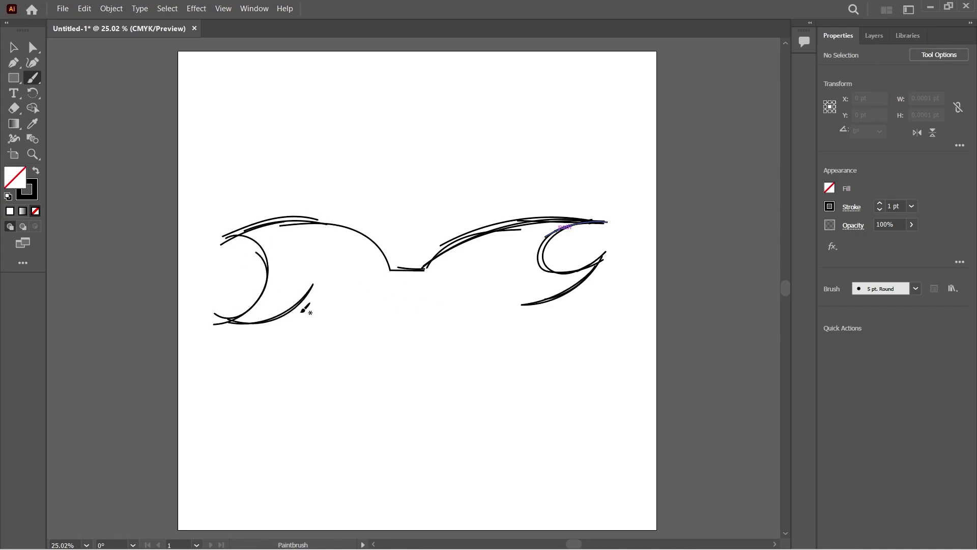
Paint the lower edges of the left and right eye shapes and the short bridge joining them with freehand brush strokes.
{"action": "mouse_move", "coordinate": [260, 327]}
{"action": "left_mouse_down"}
{"action": "mouse_move", "coordinate": [387, 288]}
{"action": "mouse_move", "coordinate": [271, 324]}
{"action": "left_mouse_up"}
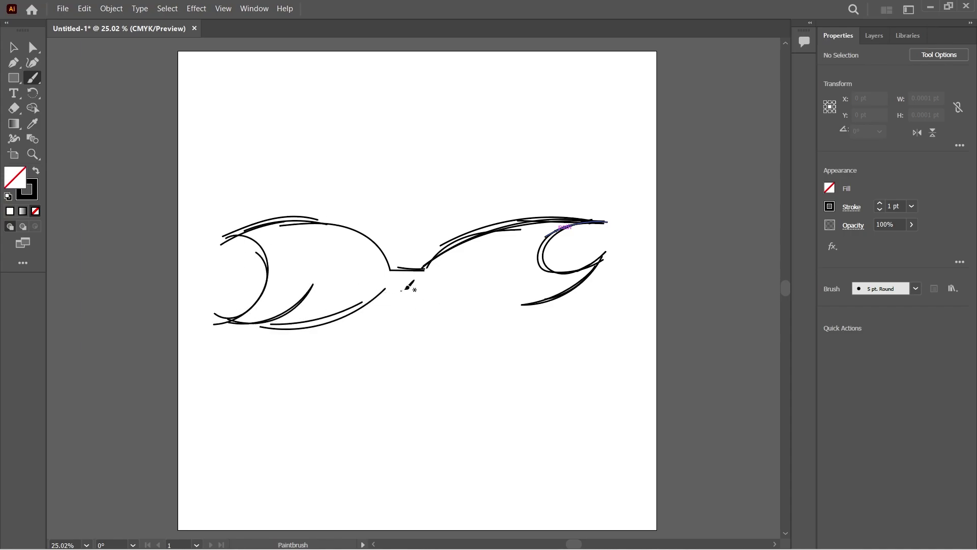
{"action": "mouse_move", "coordinate": [414, 285]}
{"action": "left_mouse_down"}
{"action": "mouse_move", "coordinate": [442, 314]}
{"action": "mouse_move", "coordinate": [536, 307]}
{"action": "left_mouse_up"}
{"action": "left_click_drag", "start_coordinate": [552, 296], "coordinate": [456, 312]}
{"action": "mouse_move", "coordinate": [414, 289]}
{"action": "left_mouse_down"}
{"action": "mouse_move", "coordinate": [508, 318]}
{"action": "mouse_move", "coordinate": [553, 302]}
{"action": "left_mouse_up"}
{"action": "left_click_drag", "start_coordinate": [375, 298], "coordinate": [304, 328]}
Paint the inner feather under the left eye shape and a fan of curved feathers under the right eye shape.
{"action": "mouse_move", "coordinate": [399, 284]}
{"action": "left_mouse_down"}
{"action": "mouse_move", "coordinate": [279, 376]}
{"action": "mouse_move", "coordinate": [397, 284]}
{"action": "mouse_move", "coordinate": [242, 387]}
{"action": "mouse_move", "coordinate": [341, 321]}
{"action": "left_mouse_up"}
{"action": "left_click_drag", "start_coordinate": [322, 338], "coordinate": [276, 362]}
{"action": "left_click_drag", "start_coordinate": [408, 288], "coordinate": [512, 364]}
{"action": "left_click_drag", "start_coordinate": [469, 315], "coordinate": [545, 376]}
{"action": "mouse_move", "coordinate": [518, 322]}
{"action": "left_mouse_down"}
{"action": "mouse_move", "coordinate": [571, 355]}
{"action": "mouse_move", "coordinate": [563, 346]}
{"action": "left_mouse_up"}
{"action": "left_click_drag", "start_coordinate": [476, 323], "coordinate": [588, 358]}
{"action": "left_click_drag", "start_coordinate": [515, 317], "coordinate": [603, 333]}
{"action": "left_click_drag", "start_coordinate": [546, 305], "coordinate": [604, 337]}
Paint the long outer feathers sweeping down and outward below the left eye shape.
{"action": "left_click_drag", "start_coordinate": [331, 324], "coordinate": [217, 394]}
{"action": "left_click_drag", "start_coordinate": [298, 351], "coordinate": [219, 392]}
{"action": "left_click_drag", "start_coordinate": [306, 320], "coordinate": [219, 390]}
{"action": "mouse_move", "coordinate": [298, 326]}
{"action": "left_mouse_down"}
{"action": "mouse_move", "coordinate": [248, 361]}
{"action": "mouse_move", "coordinate": [184, 373]}
{"action": "left_mouse_up"}
{"action": "mouse_move", "coordinate": [196, 368]}
{"action": "left_mouse_down"}
{"action": "mouse_move", "coordinate": [265, 333]}
{"action": "mouse_move", "coordinate": [189, 376]}
{"action": "left_mouse_up"}
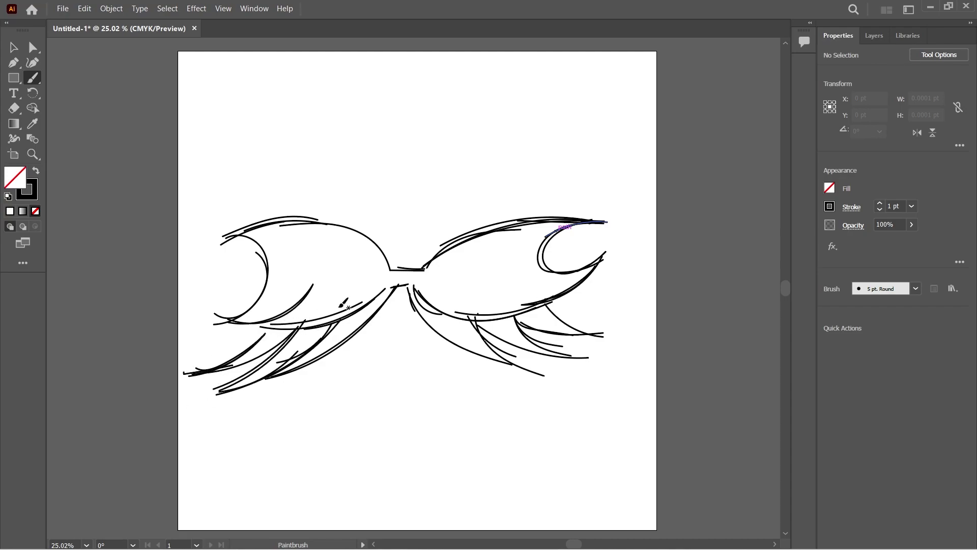
{"action": "left_click_drag", "start_coordinate": [304, 326], "coordinate": [253, 356]}
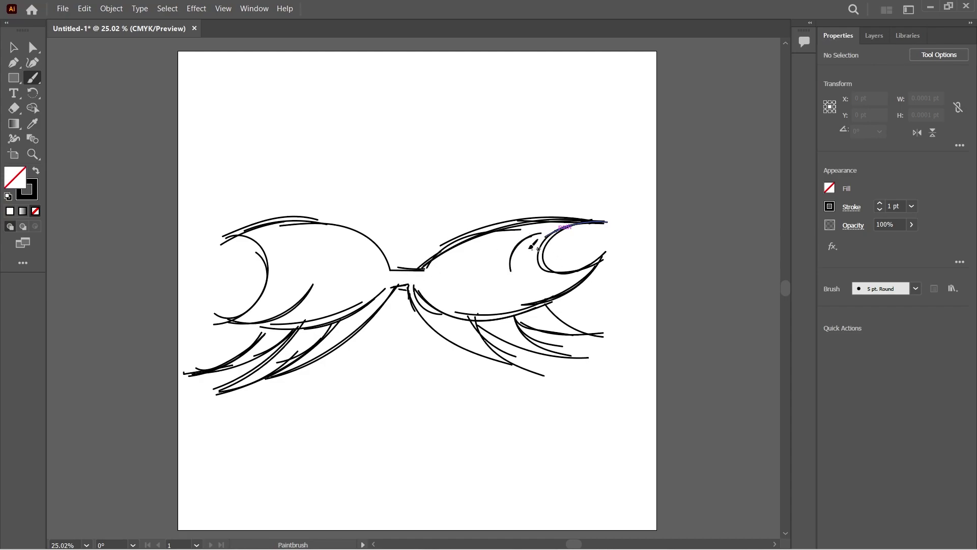
Paint curved inner detail lines inside the right eye shape and layered shading strokes inside the left one.
{"action": "mouse_move", "coordinate": [541, 232]}
{"action": "left_mouse_down"}
{"action": "mouse_move", "coordinate": [483, 248]}
{"action": "mouse_move", "coordinate": [461, 275]}
{"action": "left_mouse_up"}
{"action": "mouse_move", "coordinate": [534, 289]}
{"action": "left_mouse_down"}
{"action": "mouse_move", "coordinate": [488, 292]}
{"action": "mouse_move", "coordinate": [532, 283]}
{"action": "left_mouse_up"}
{"action": "left_click_drag", "start_coordinate": [464, 284], "coordinate": [504, 301]}
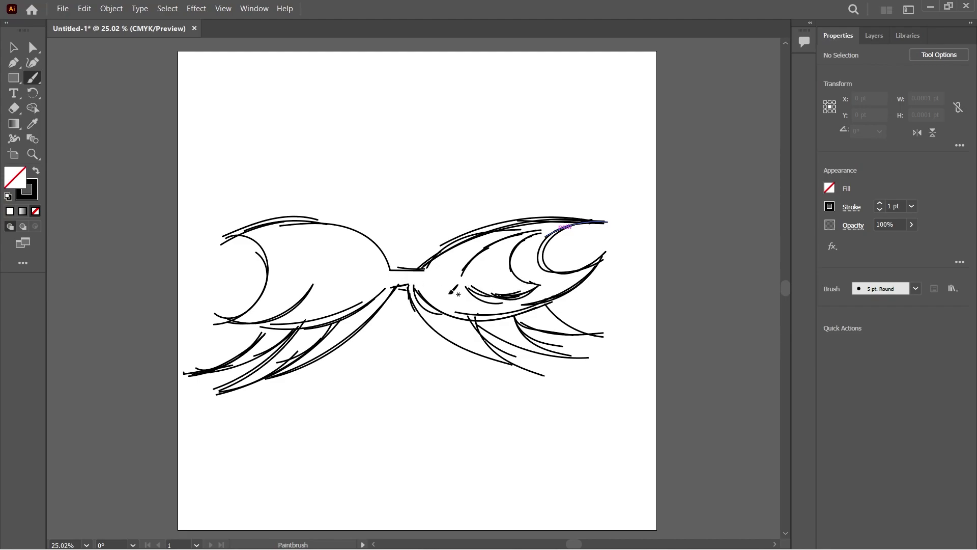
{"action": "mouse_move", "coordinate": [275, 243]}
{"action": "left_mouse_down"}
{"action": "mouse_move", "coordinate": [277, 285]}
{"action": "mouse_move", "coordinate": [261, 302]}
{"action": "left_mouse_up"}
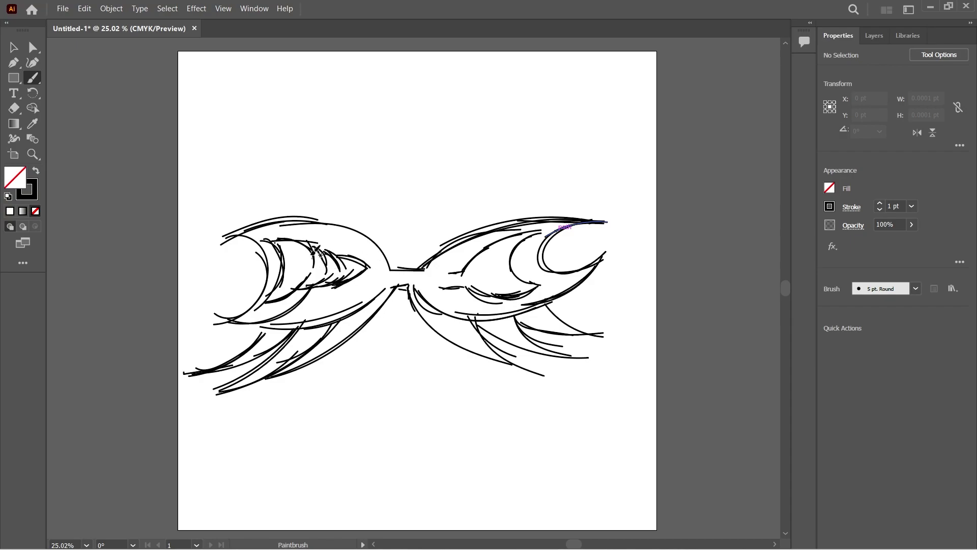
{"action": "left_click_drag", "start_coordinate": [274, 237], "coordinate": [276, 278]}
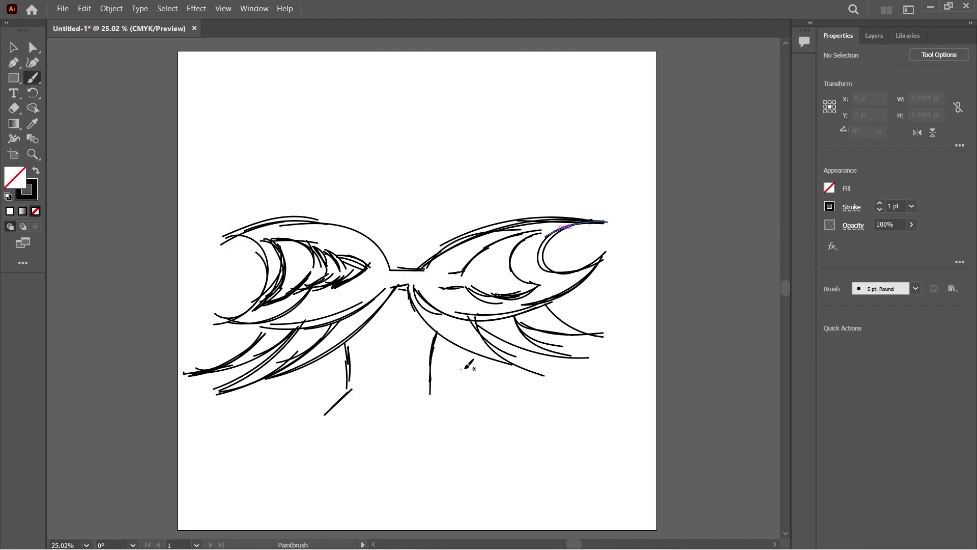
Paint the outer and inner outlines of the pointed beak tip below the eyes.
{"action": "left_click_drag", "start_coordinate": [409, 454], "coordinate": [365, 503]}
{"action": "left_click_drag", "start_coordinate": [332, 420], "coordinate": [367, 497]}
{"action": "left_click_drag", "start_coordinate": [351, 460], "coordinate": [372, 505]}
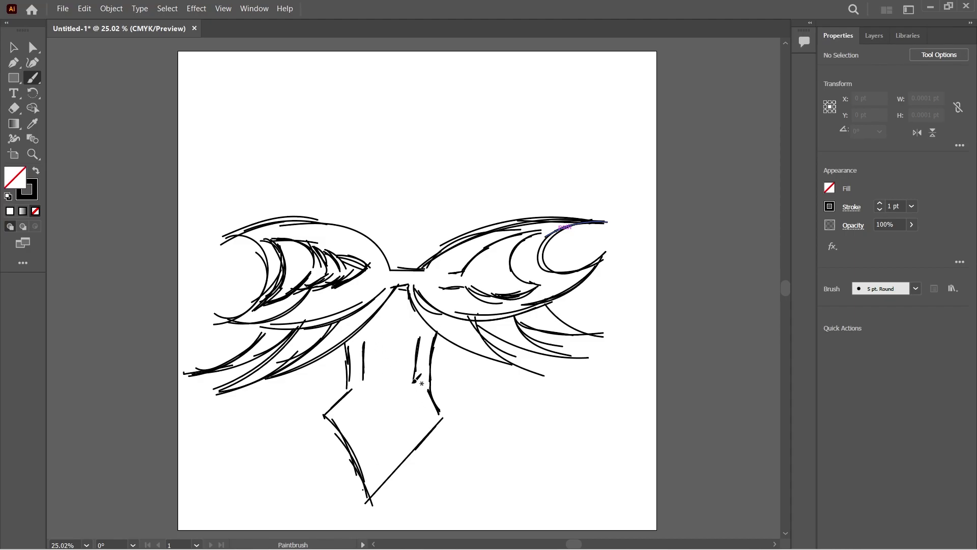
{"action": "left_click_drag", "start_coordinate": [416, 420], "coordinate": [380, 469]}
{"action": "left_click_drag", "start_coordinate": [345, 420], "coordinate": [375, 463]}
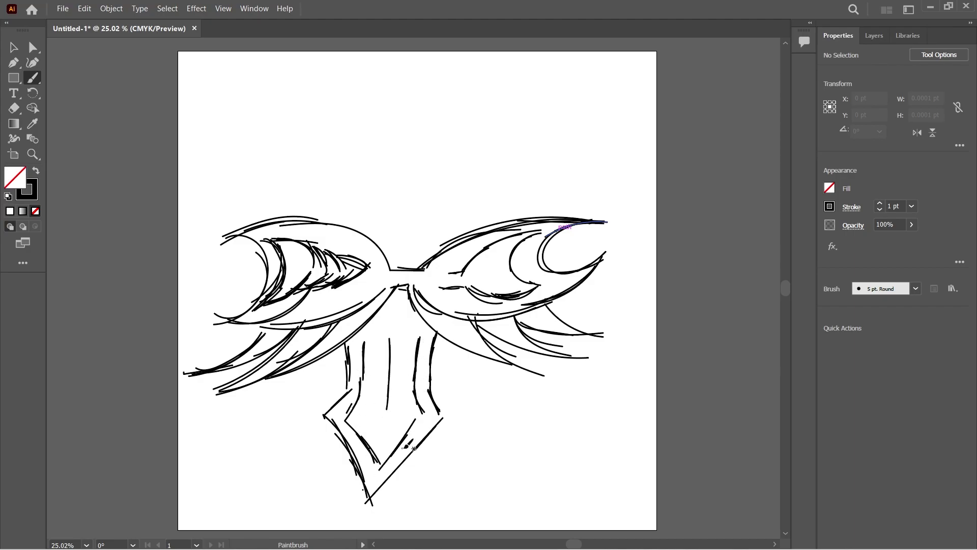
Paint the beak's long centre line and reinforce its inner edge strokes.
{"action": "mouse_move", "coordinate": [391, 315]}
{"action": "left_mouse_down"}
{"action": "mouse_move", "coordinate": [378, 429]}
{"action": "mouse_move", "coordinate": [388, 429]}
{"action": "left_mouse_up"}
{"action": "left_click_drag", "start_coordinate": [391, 336], "coordinate": [380, 427]}
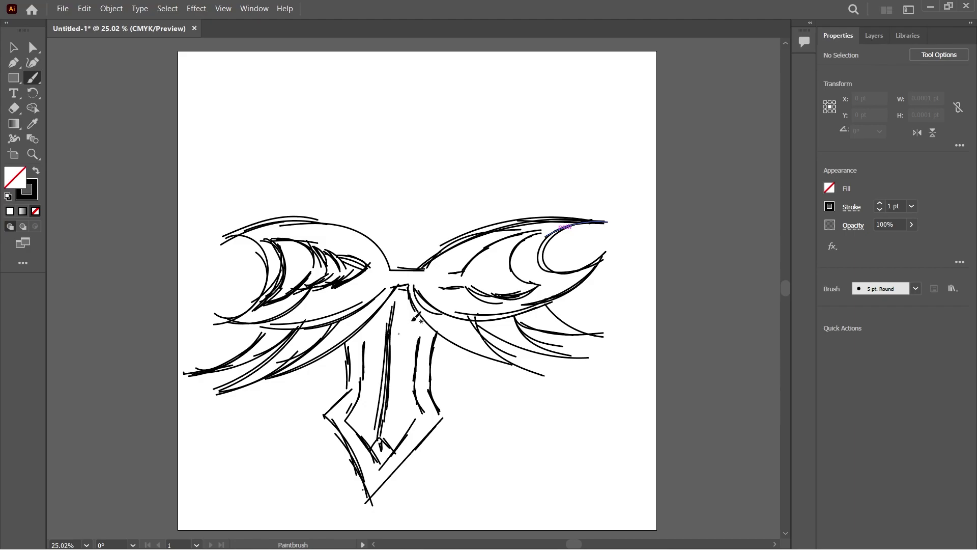
{"action": "mouse_move", "coordinate": [368, 324]}
{"action": "left_mouse_down"}
{"action": "mouse_move", "coordinate": [354, 411]}
{"action": "mouse_move", "coordinate": [382, 461]}
{"action": "mouse_move", "coordinate": [400, 442]}
{"action": "left_mouse_up"}
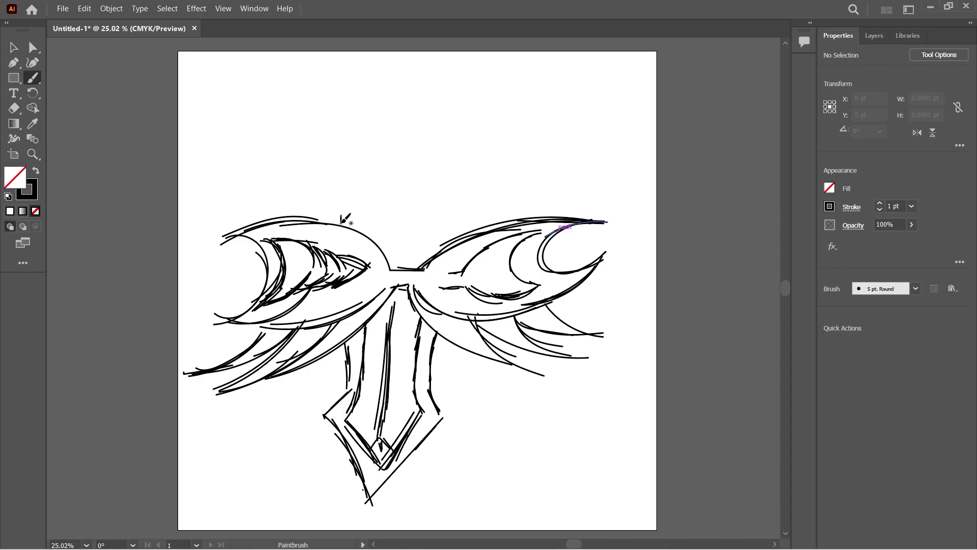
Paint a flame outline with several curled tongues rising above the eye shapes.
{"action": "left_click_drag", "start_coordinate": [304, 157], "coordinate": [305, 140]}
{"action": "mouse_move", "coordinate": [306, 153]}
{"action": "left_mouse_down"}
{"action": "mouse_move", "coordinate": [319, 101]}
{"action": "mouse_move", "coordinate": [352, 143]}
{"action": "mouse_move", "coordinate": [319, 117]}
{"action": "mouse_move", "coordinate": [346, 161]}
{"action": "mouse_move", "coordinate": [346, 114]}
{"action": "left_mouse_up"}
{"action": "mouse_move", "coordinate": [359, 75]}
{"action": "left_mouse_down"}
{"action": "mouse_move", "coordinate": [433, 75]}
{"action": "mouse_move", "coordinate": [484, 118]}
{"action": "mouse_move", "coordinate": [452, 161]}
{"action": "mouse_move", "coordinate": [425, 172]}
{"action": "mouse_move", "coordinate": [473, 181]}
{"action": "mouse_move", "coordinate": [505, 158]}
{"action": "mouse_move", "coordinate": [501, 191]}
{"action": "mouse_move", "coordinate": [460, 239]}
{"action": "left_mouse_up"}
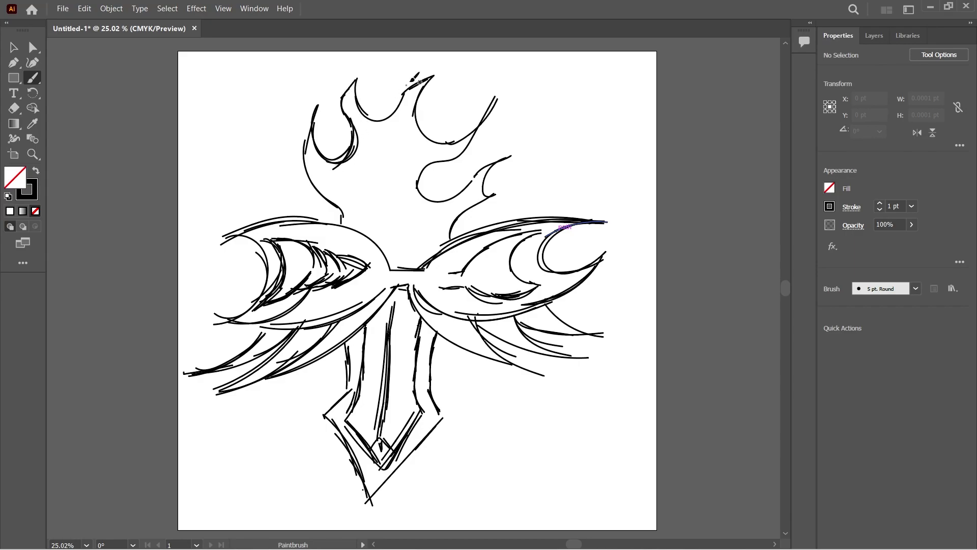
{"action": "left_click_drag", "start_coordinate": [435, 80], "coordinate": [452, 136]}
Paint nested angular shapes in the artboard's upper-right and lower-left corners.
{"action": "mouse_move", "coordinate": [592, 57]}
{"action": "left_mouse_down"}
{"action": "mouse_move", "coordinate": [524, 127]}
{"action": "mouse_move", "coordinate": [666, 111]}
{"action": "left_mouse_up"}
{"action": "left_click", "coordinate": [641, 111]}
{"action": "left_click_drag", "start_coordinate": [646, 59], "coordinate": [608, 86]}
{"action": "left_click_drag", "start_coordinate": [617, 83], "coordinate": [652, 78]}
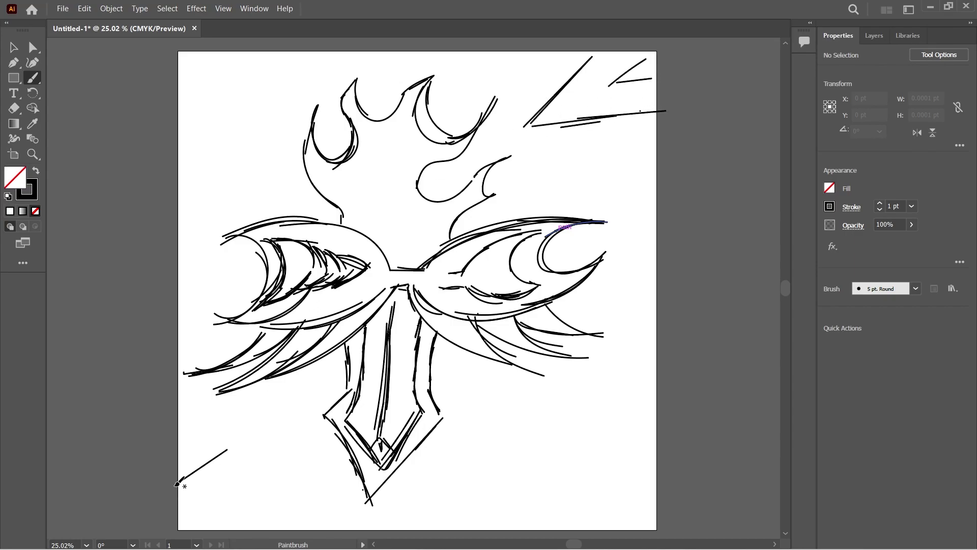
{"action": "left_click_drag", "start_coordinate": [255, 423], "coordinate": [222, 450]}
{"action": "left_click_drag", "start_coordinate": [258, 432], "coordinate": [237, 531]}
{"action": "mouse_move", "coordinate": [183, 512]}
{"action": "left_mouse_down"}
{"action": "mouse_move", "coordinate": [192, 506]}
{"action": "mouse_move", "coordinate": [206, 523]}
{"action": "left_mouse_up"}
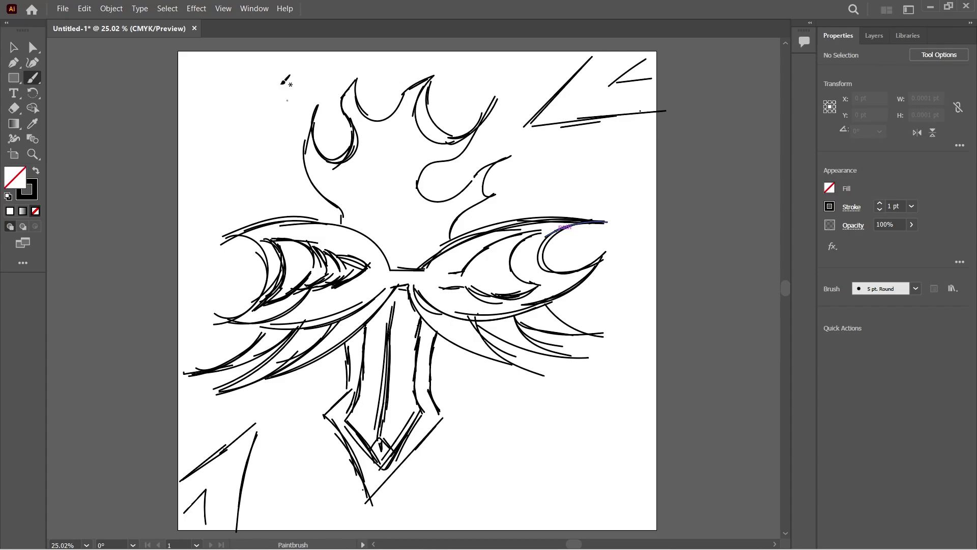
Paint bent diagonal bands across the artboard's upper-left and lower-right corners.
{"action": "left_click_drag", "start_coordinate": [308, 59], "coordinate": [259, 132]}
{"action": "left_click_drag", "start_coordinate": [182, 197], "coordinate": [250, 128]}
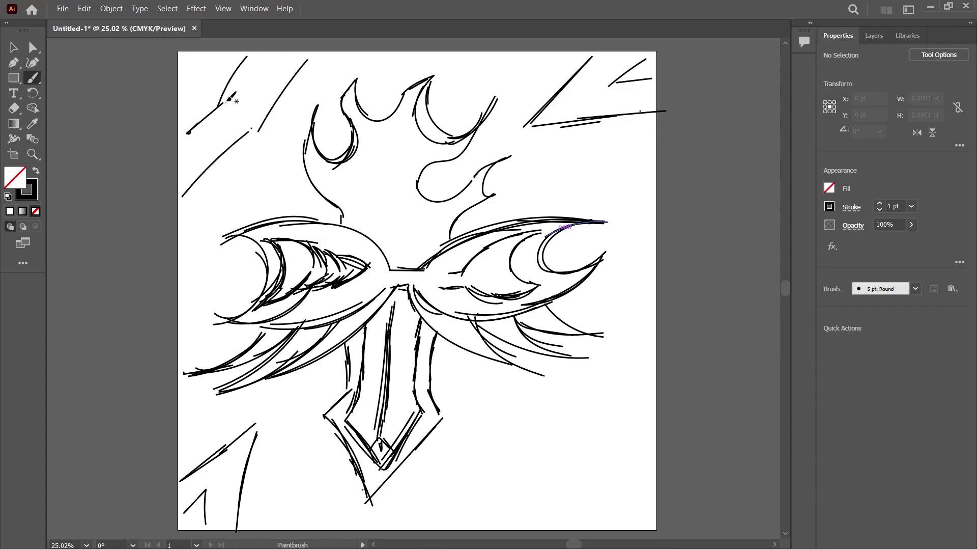
{"action": "mouse_move", "coordinate": [510, 520]}
{"action": "left_mouse_down"}
{"action": "mouse_move", "coordinate": [555, 450]}
{"action": "mouse_move", "coordinate": [503, 537]}
{"action": "left_mouse_up"}
{"action": "left_click_drag", "start_coordinate": [560, 433], "coordinate": [657, 352]}
{"action": "left_click_drag", "start_coordinate": [592, 454], "coordinate": [564, 518]}
{"action": "left_click_drag", "start_coordinate": [585, 476], "coordinate": [560, 537]}
{"action": "left_click_drag", "start_coordinate": [594, 457], "coordinate": [662, 386]}
Reinforce the upper-left corner band, extending its strokes to the artboard edges and joining the gaps.
{"action": "left_click_drag", "start_coordinate": [166, 358], "coordinate": [159, 367]}
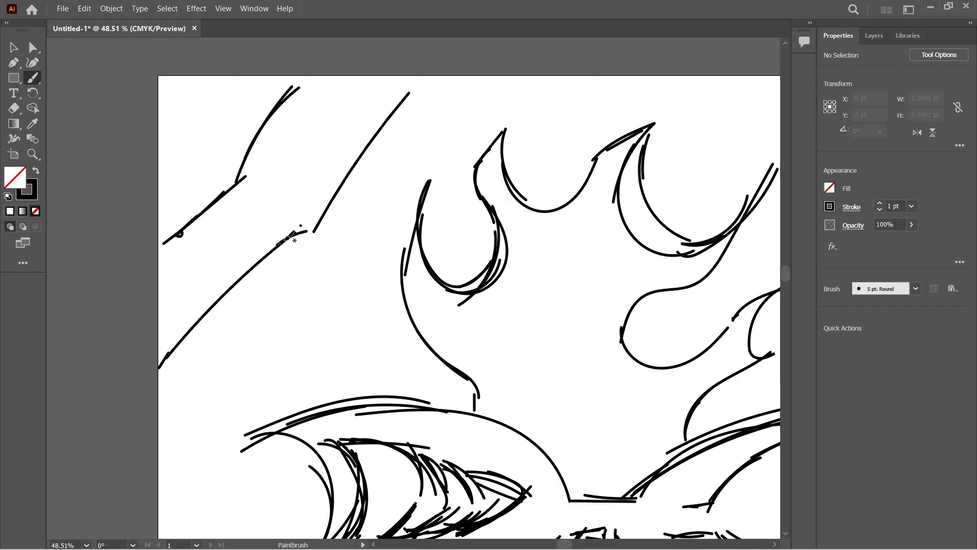
{"action": "left_click_drag", "start_coordinate": [279, 244], "coordinate": [321, 230]}
{"action": "left_click_drag", "start_coordinate": [397, 108], "coordinate": [429, 70]}
{"action": "left_click_drag", "start_coordinate": [255, 136], "coordinate": [306, 81]}
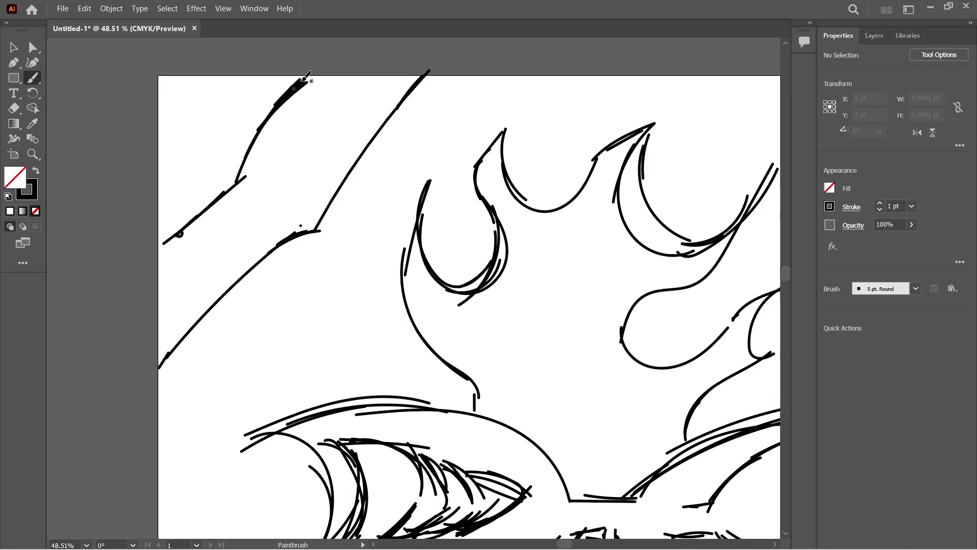
{"action": "left_click_drag", "start_coordinate": [251, 151], "coordinate": [229, 189]}
{"action": "mouse_move", "coordinate": [166, 246]}
{"action": "left_mouse_down"}
{"action": "mouse_move", "coordinate": [238, 178]}
{"action": "mouse_move", "coordinate": [310, 84]}
{"action": "left_mouse_up"}
{"action": "mouse_move", "coordinate": [269, 119]}
{"action": "left_mouse_down"}
{"action": "mouse_move", "coordinate": [315, 74]}
{"action": "mouse_move", "coordinate": [238, 184]}
{"action": "mouse_move", "coordinate": [254, 136]}
{"action": "mouse_move", "coordinate": [237, 184]}
{"action": "left_mouse_up"}
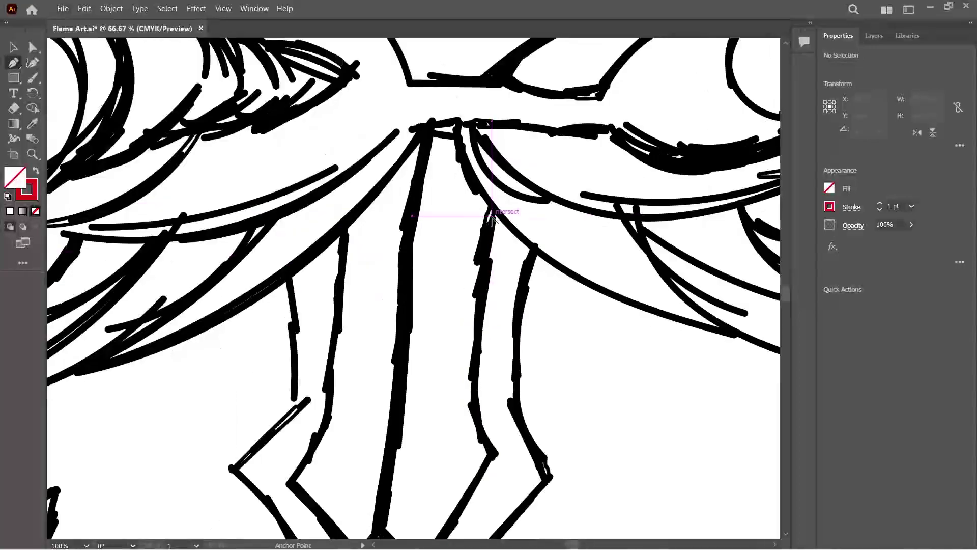
Start a Pen path at the beak's upper right and trace down its right outer edge.
{"action": "scroll", "coordinate": [500, 233], "scroll_direction": "up", "scroll_amount": 1}
{"action": "scroll", "coordinate": [534, 239], "scroll_direction": "down", "scroll_amount": 1}
{"action": "left_click", "coordinate": [550, 231]}
{"action": "left_click", "coordinate": [534, 302]}
{"action": "scroll", "coordinate": [533, 305], "scroll_direction": "down", "scroll_amount": 1}
{"action": "left_click", "coordinate": [526, 328]}
{"action": "left_click", "coordinate": [873, 35]}
{"action": "left_click", "coordinate": [838, 36]}
{"action": "left_click", "coordinate": [528, 401]}
{"action": "scroll", "coordinate": [528, 401], "scroll_direction": "down", "scroll_amount": 1}
{"action": "left_click", "coordinate": [527, 426]}
Continue the Pen path around the beak's right corner and down to its bottom tip.
{"action": "left_click", "coordinate": [555, 482]}
{"action": "scroll", "coordinate": [555, 482], "scroll_direction": "down", "scroll_amount": 3}
{"action": "scroll", "coordinate": [554, 463], "scroll_direction": "up", "scroll_amount": 4}
{"action": "left_click", "coordinate": [586, 379]}
{"action": "scroll", "coordinate": [586, 382], "scroll_direction": "down", "scroll_amount": 4}
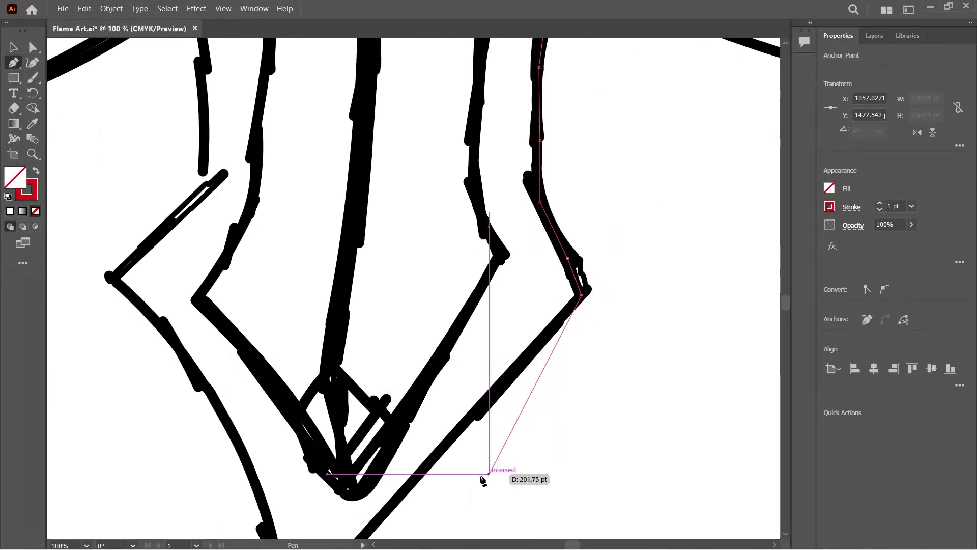
{"action": "left_click", "coordinate": [394, 507]}
{"action": "left_click_drag", "start_coordinate": [393, 506], "coordinate": [481, 296]}
{"action": "left_click", "coordinate": [388, 400]}
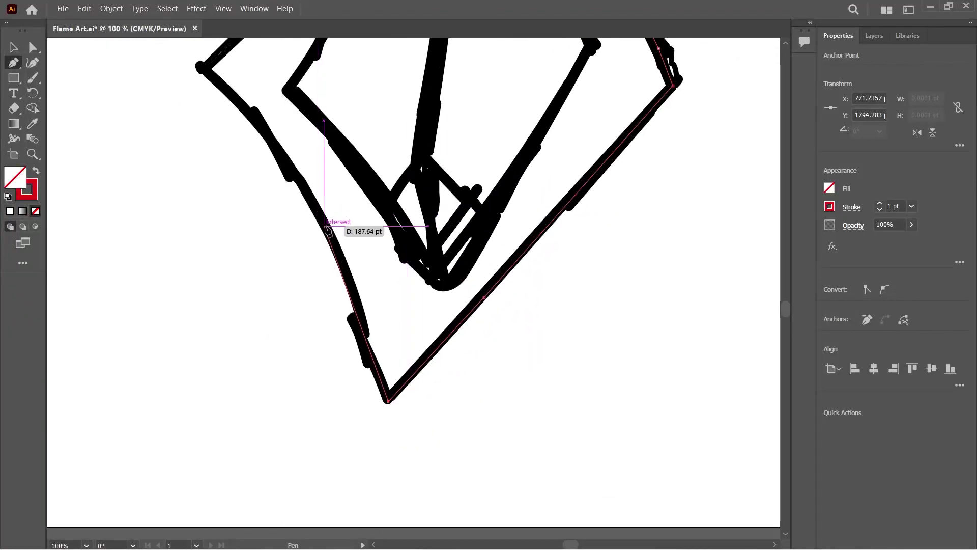
Trace the Pen path from the bottom tip up the beak's left edge, around the left corner to the notch.
{"action": "left_click", "coordinate": [324, 224]}
{"action": "left_click_drag", "start_coordinate": [325, 224], "coordinate": [537, 420]}
{"action": "left_click", "coordinate": [467, 314]}
{"action": "left_click", "coordinate": [412, 258]}
{"action": "left_click", "coordinate": [504, 171]}
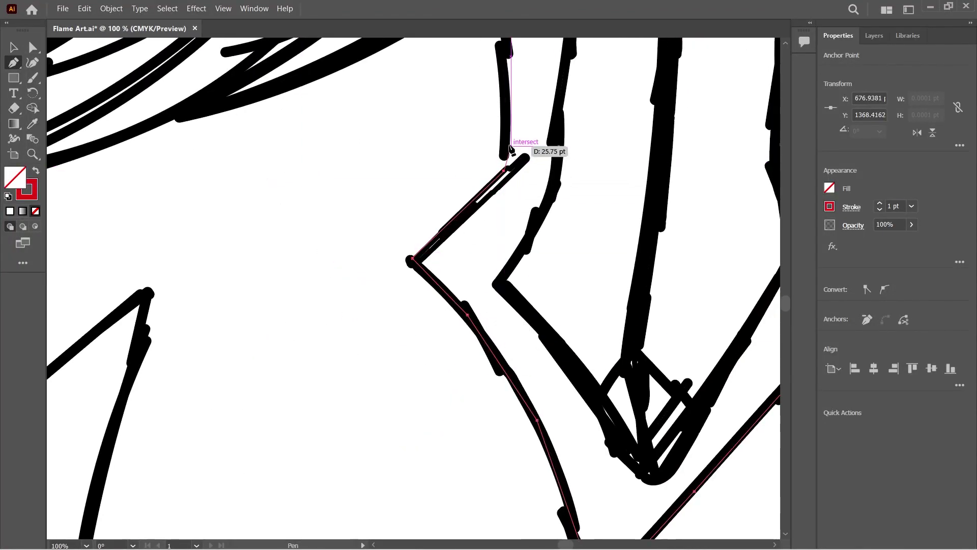
Trace the Pen path up the beak's left outer side to the feather line above it.
{"action": "left_click", "coordinate": [507, 142]}
{"action": "left_click_drag", "start_coordinate": [505, 102], "coordinate": [514, 265]}
{"action": "left_click", "coordinate": [510, 211]}
{"action": "left_click", "coordinate": [503, 125]}
{"action": "key", "text": "ctrl+z"}
{"action": "left_click", "coordinate": [516, 206]}
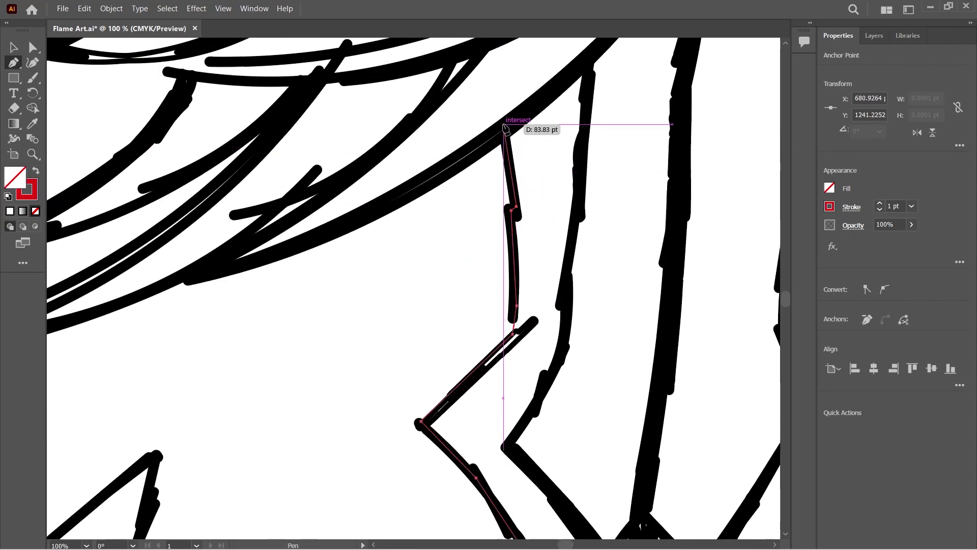
{"action": "left_click", "coordinate": [502, 124]}
Trace the beak's inner edge back up to the right feather line and close the Pen path.
{"action": "left_click_drag", "start_coordinate": [543, 94], "coordinate": [313, 300]}
{"action": "left_click", "coordinate": [523, 224]}
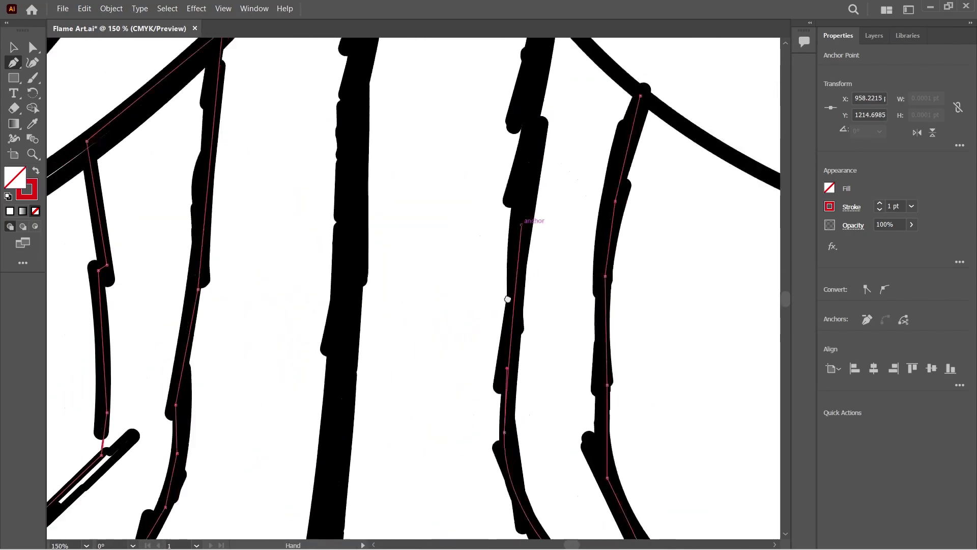
{"action": "left_click_drag", "start_coordinate": [524, 225], "coordinate": [471, 488]}
{"action": "left_click", "coordinate": [497, 265]}
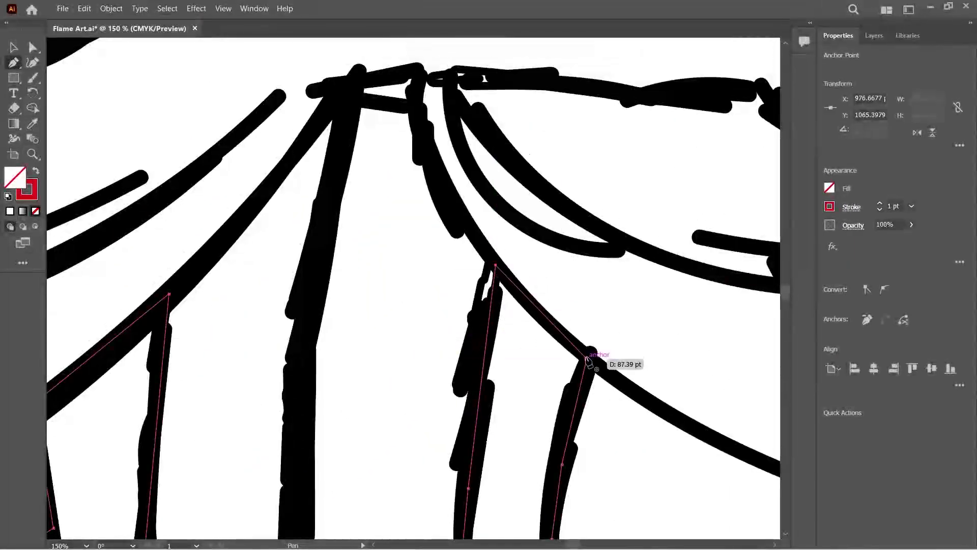
{"action": "left_click", "coordinate": [588, 358]}
Select the closed beak border path, fill it with CMYK Yellow and remove its stroke.
{"action": "key", "text": "v"}
{"action": "left_click", "coordinate": [614, 481]}
{"action": "left_click", "coordinate": [573, 408]}
{"action": "left_click", "coordinate": [830, 188]}
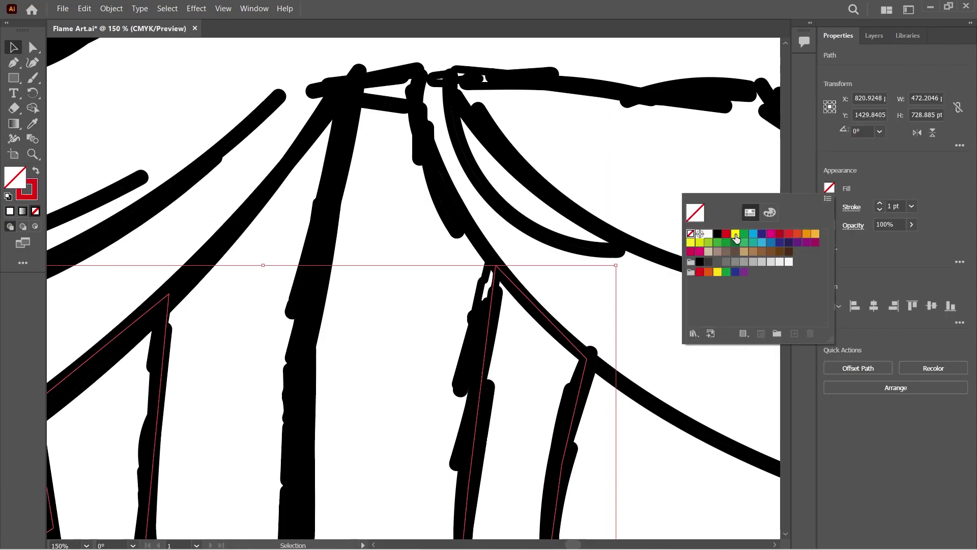
{"action": "left_click", "coordinate": [735, 234]}
{"action": "left_click", "coordinate": [815, 234]}
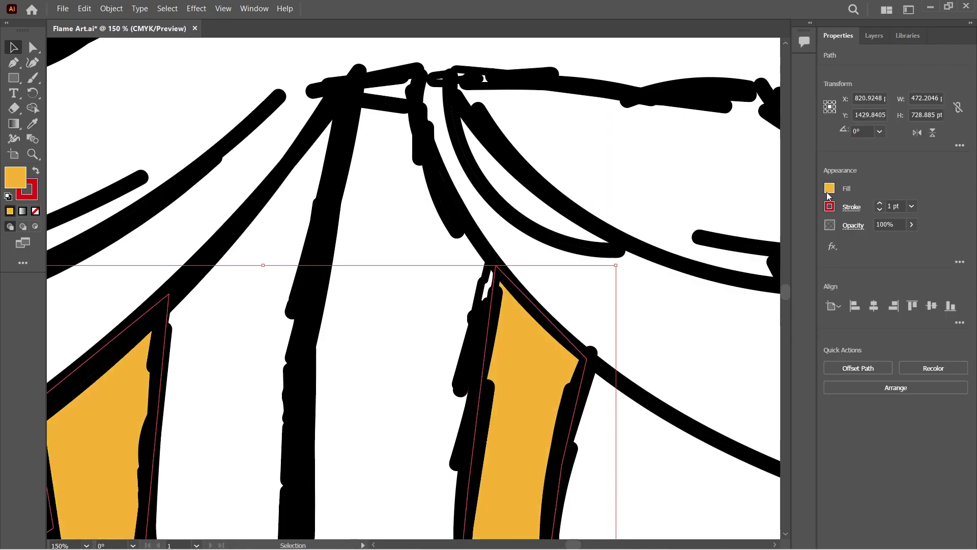
{"action": "left_click", "coordinate": [691, 243]}
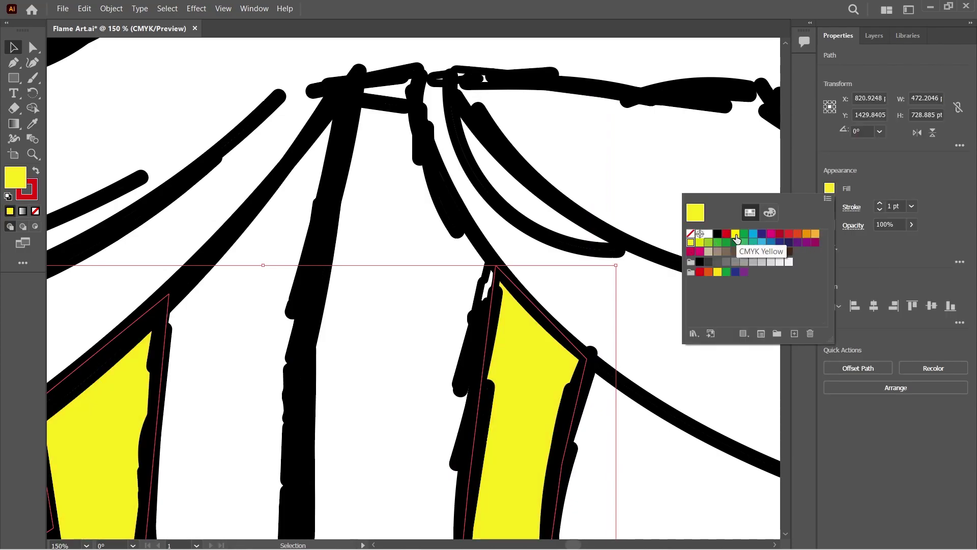
{"action": "left_click", "coordinate": [830, 207]}
{"action": "left_click", "coordinate": [691, 252]}
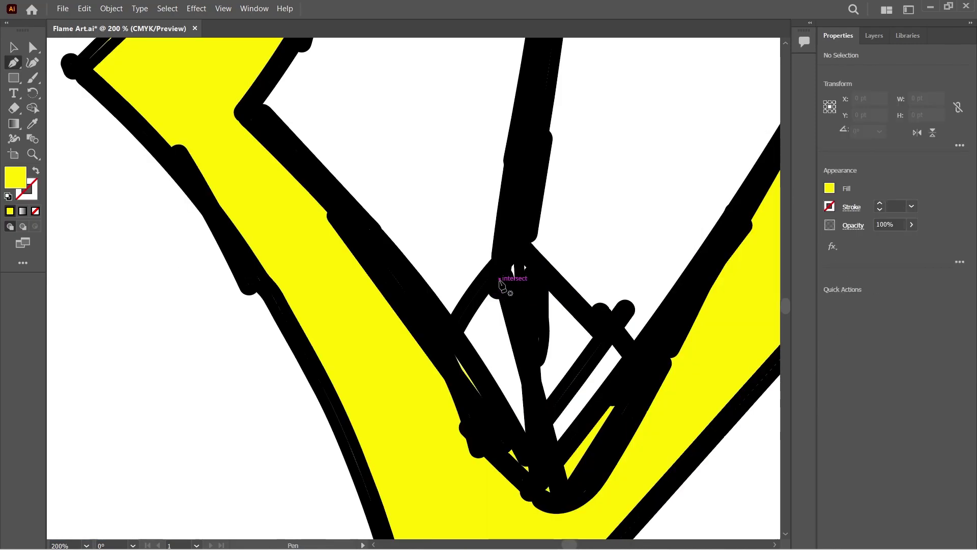
Trace the small diamond at the beak's inner tip with the Pen tool and fill it light orange.
{"action": "left_click", "coordinate": [516, 242]}
{"action": "left_click", "coordinate": [441, 338]}
{"action": "left_click", "coordinate": [544, 477]}
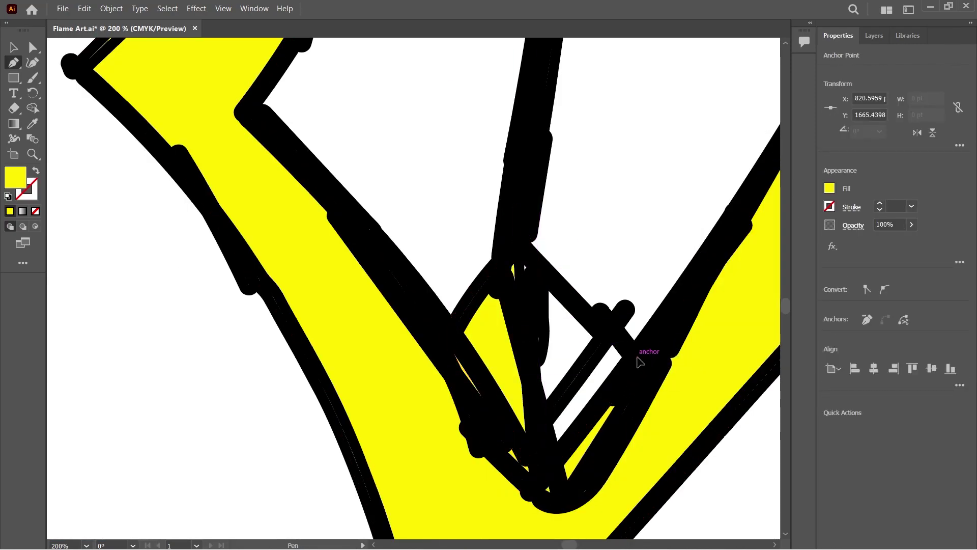
{"action": "left_click", "coordinate": [636, 356]}
{"action": "left_click", "coordinate": [515, 241]}
{"action": "left_click", "coordinate": [830, 188]}
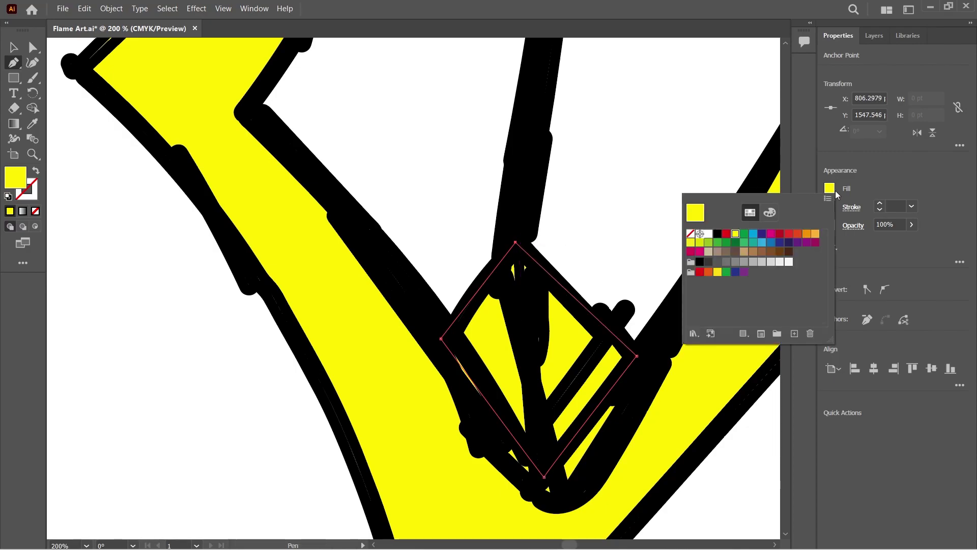
{"action": "left_click", "coordinate": [814, 242]}
{"action": "key", "text": "v"}
{"action": "left_click", "coordinate": [680, 250]}
Start a Pen path at the top of the flame's right-centre crescent and trace along its outer curve.
{"action": "key", "text": "ctrl+minus"}
{"action": "key", "text": "ctrl+minus"}
{"action": "key", "text": "ctrl+minus"}
{"action": "key", "text": "ctrl+minus"}
{"action": "key", "text": "ctrl+minus"}
{"action": "left_click_drag", "start_coordinate": [471, 230], "coordinate": [477, 336]}
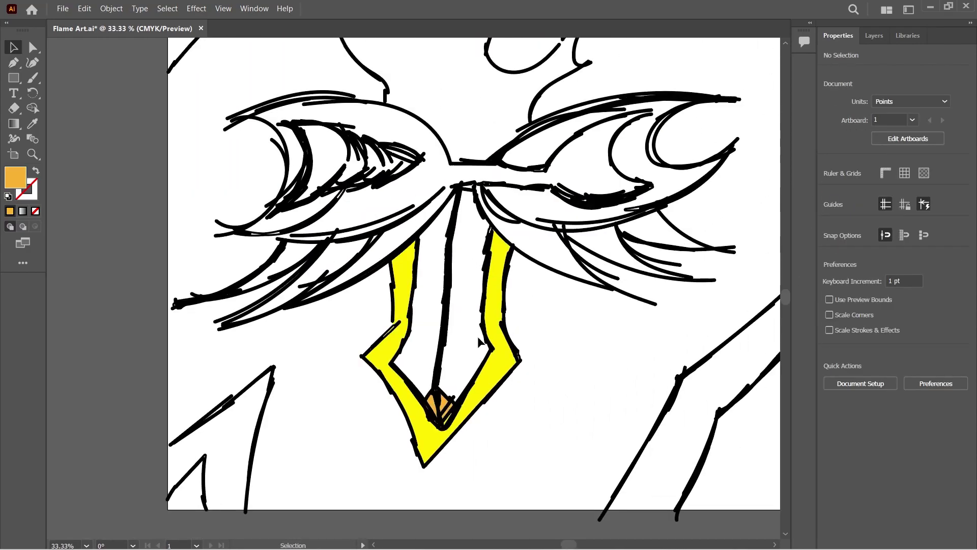
{"action": "scroll", "coordinate": [453, 257], "scroll_direction": "up", "scroll_amount": 4}
{"action": "scroll", "coordinate": [422, 355], "scroll_direction": "down", "scroll_amount": 2}
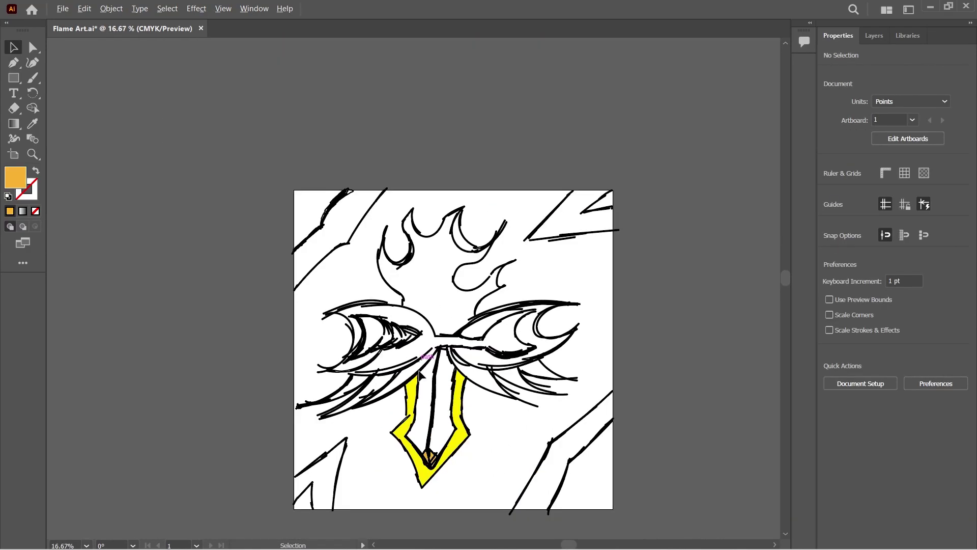
{"action": "scroll", "coordinate": [446, 369], "scroll_direction": "up", "scroll_amount": 3}
{"action": "left_click_drag", "start_coordinate": [421, 216], "coordinate": [407, 437]}
{"action": "scroll", "coordinate": [407, 437], "scroll_direction": "up", "scroll_amount": 1}
{"action": "scroll", "coordinate": [302, 425], "scroll_direction": "down", "scroll_amount": 1}
{"action": "key", "text": "p"}
{"action": "scroll", "coordinate": [438, 146], "scroll_direction": "up", "scroll_amount": 3}
{"action": "left_click", "coordinate": [480, 76]}
{"action": "left_click_drag", "start_coordinate": [419, 165], "coordinate": [414, 184]}
{"action": "left_click_drag", "start_coordinate": [390, 257], "coordinate": [392, 293]}
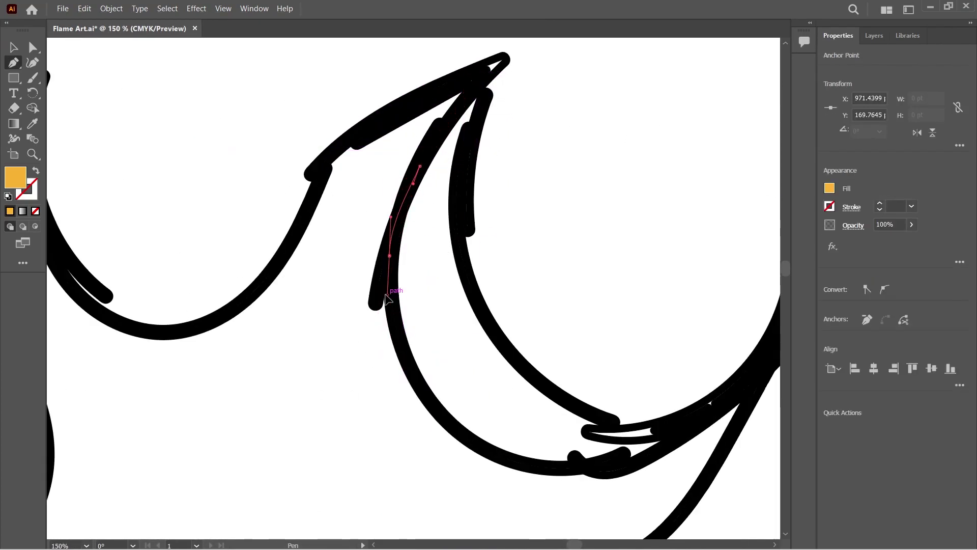
{"action": "left_click", "coordinate": [407, 360]}
{"action": "left_click_drag", "start_coordinate": [485, 449], "coordinate": [532, 462]}
{"action": "left_click_drag", "start_coordinate": [640, 464], "coordinate": [679, 445]}
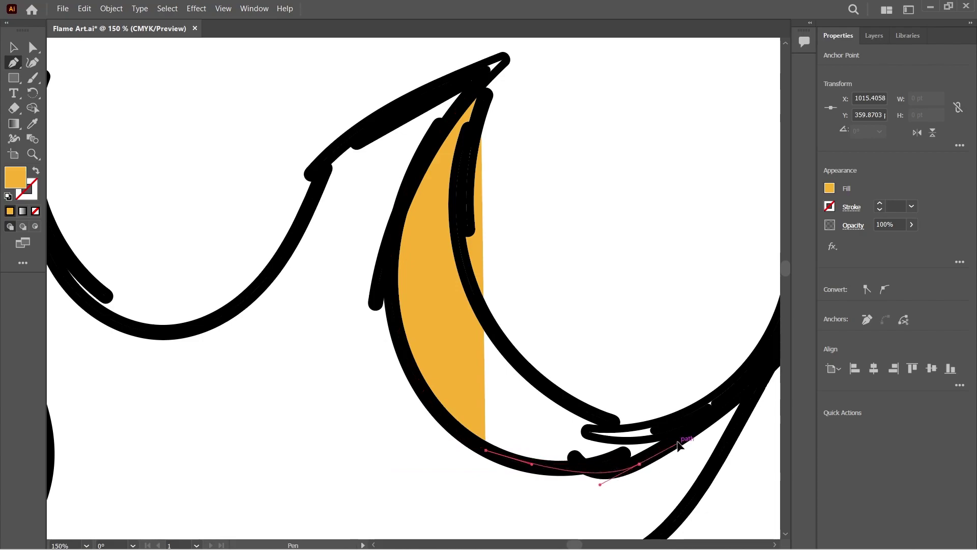
Trace the crescent's inner curve from its right end back up to the top and close the path.
{"action": "left_click_drag", "start_coordinate": [758, 372], "coordinate": [764, 355]}
{"action": "left_click", "coordinate": [769, 346]}
{"action": "left_click_drag", "start_coordinate": [670, 422], "coordinate": [580, 416]}
{"action": "key", "text": "ctrl+z"}
{"action": "left_click", "coordinate": [547, 386]}
{"action": "left_click_drag", "start_coordinate": [479, 303], "coordinate": [477, 286]}
{"action": "left_click", "coordinate": [456, 239]}
{"action": "left_click", "coordinate": [458, 158]}
{"action": "left_click_drag", "start_coordinate": [481, 93], "coordinate": [486, 74]}
{"action": "key", "text": "ctrl+z"}
{"action": "left_click", "coordinate": [480, 102]}
{"action": "left_click", "coordinate": [480, 76]}
Fill the traced flame crescent with orange-red and deselect it.
{"action": "left_click", "coordinate": [829, 191]}
{"action": "left_click", "coordinate": [797, 233]}
{"action": "left_click", "coordinate": [806, 233]}
{"action": "left_click", "coordinate": [797, 233]}
{"action": "left_click", "coordinate": [718, 259]}
{"action": "key", "text": "v"}
{"action": "left_click", "coordinate": [722, 276]}
{"action": "scroll", "coordinate": [726, 274], "scroll_direction": "down", "scroll_amount": 6}
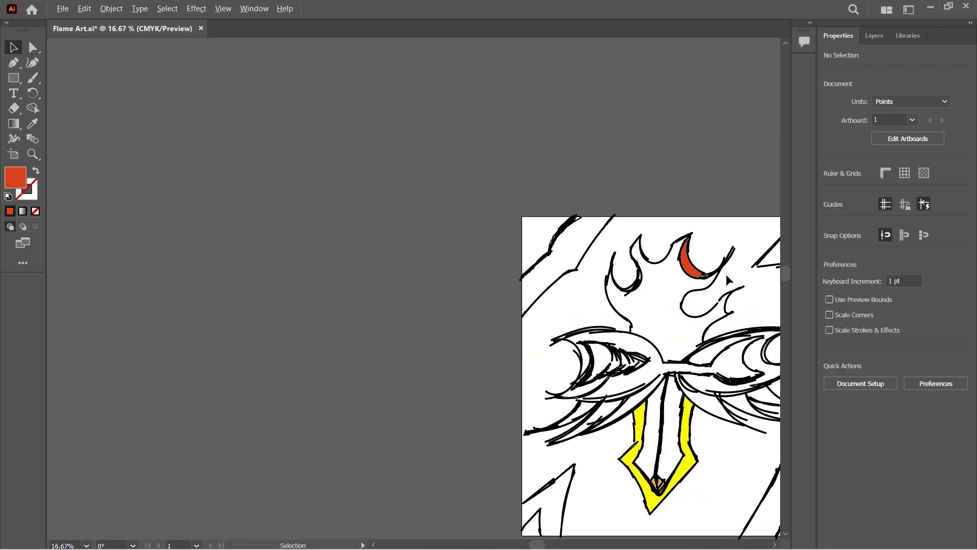
{"action": "scroll", "coordinate": [723, 275], "scroll_direction": "up", "scroll_amount": 2}
{"action": "left_click_drag", "start_coordinate": [544, 385], "coordinate": [396, 289]}
{"action": "scroll", "coordinate": [396, 289], "scroll_direction": "up", "scroll_amount": 2}
{"action": "scroll", "coordinate": [407, 284], "scroll_direction": "down", "scroll_amount": 2}
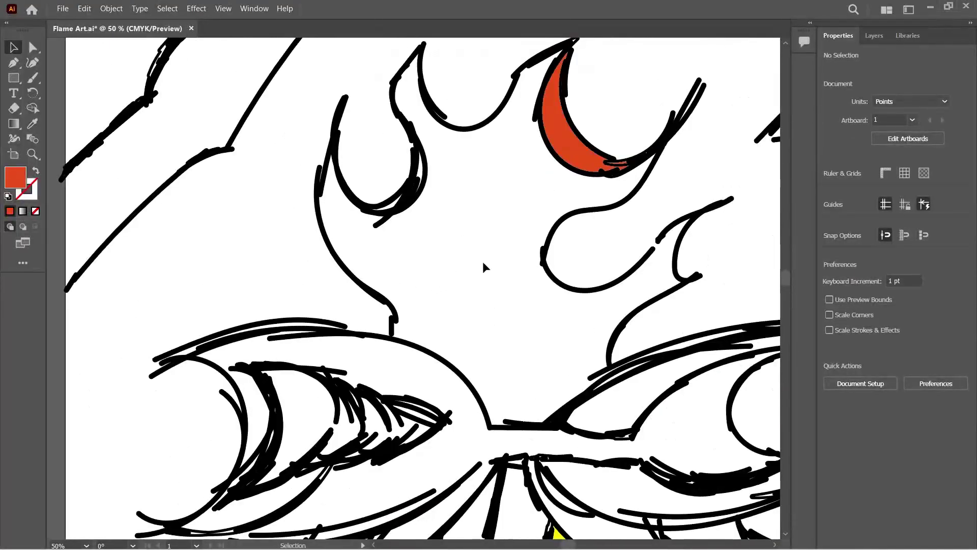
Trace the thin crescent inside the flame's left curl with the Pen tool in orange-red and deselect it.
{"action": "scroll", "coordinate": [392, 159], "scroll_direction": "up", "scroll_amount": 4}
{"action": "key", "text": "p"}
{"action": "left_click", "coordinate": [443, 132]}
{"action": "left_click_drag", "start_coordinate": [438, 249], "coordinate": [388, 306]}
{"action": "left_click", "coordinate": [334, 257]}
{"action": "left_click", "coordinate": [367, 262]}
{"action": "left_click_drag", "start_coordinate": [409, 240], "coordinate": [420, 229]}
{"action": "left_click", "coordinate": [431, 211]}
{"action": "left_click_drag", "start_coordinate": [442, 131], "coordinate": [448, 110]}
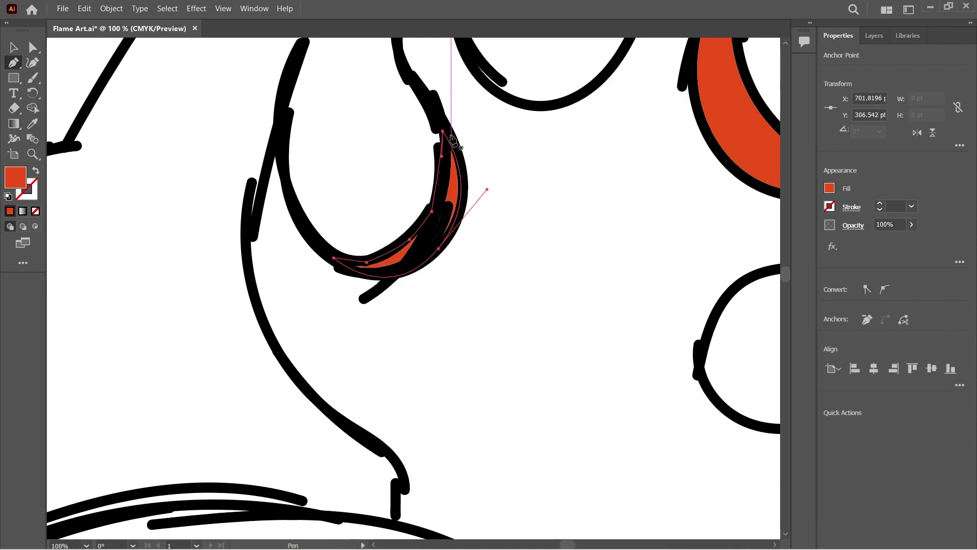
{"action": "key", "text": "v"}
{"action": "left_click", "coordinate": [496, 179]}
Start outlining the whole flame body with the Pen tool from its lower right side, undoing misplaced points.
{"action": "scroll", "coordinate": [501, 179], "scroll_direction": "down", "scroll_amount": 4}
{"action": "scroll", "coordinate": [517, 202], "scroll_direction": "up", "scroll_amount": 3}
{"action": "left_click_drag", "start_coordinate": [496, 206], "coordinate": [404, 233]}
{"action": "key", "text": "p"}
{"action": "left_click", "coordinate": [540, 400]}
{"action": "scroll", "coordinate": [540, 400], "scroll_direction": "up", "scroll_amount": 3}
{"action": "left_click_drag", "start_coordinate": [534, 330], "coordinate": [545, 299]}
{"action": "left_click", "coordinate": [633, 177]}
{"action": "left_click_drag", "start_coordinate": [634, 177], "coordinate": [551, 220]}
{"action": "key", "text": "ctrl+z"}
{"action": "key", "text": "ctrl+z"}
{"action": "left_click_drag", "start_coordinate": [497, 267], "coordinate": [745, 111]}
{"action": "key", "text": "ctrl+z"}
Continue the flame outline along the inner curve of the small right tongue up to its tip.
{"action": "left_click_drag", "start_coordinate": [743, 112], "coordinate": [321, 333]}
{"action": "left_click", "coordinate": [393, 354]}
{"action": "left_click_drag", "start_coordinate": [319, 235], "coordinate": [332, 216]}
{"action": "key", "text": "ctrl+z"}
{"action": "left_click", "coordinate": [361, 162]}
{"action": "left_click_drag", "start_coordinate": [380, 144], "coordinate": [341, 303]}
{"action": "left_click", "coordinate": [394, 240]}
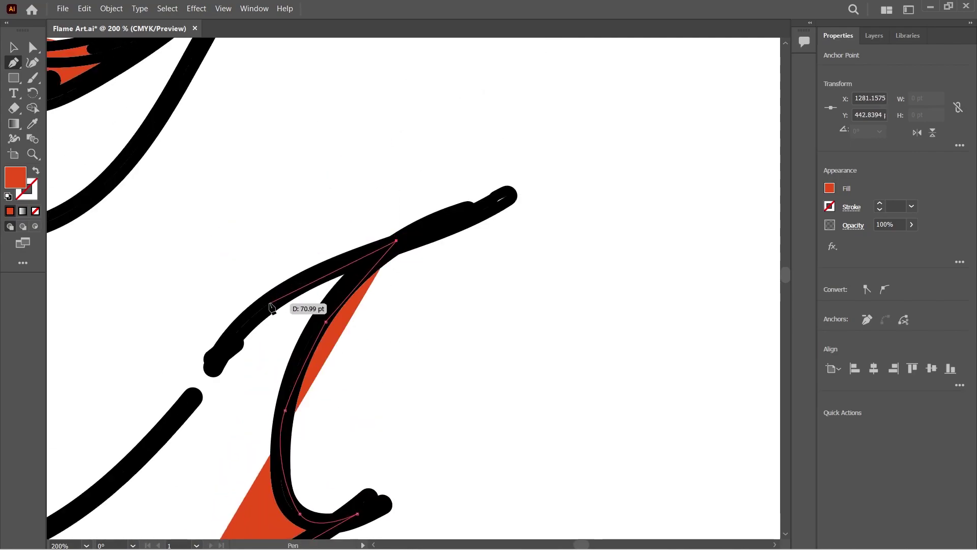
Trace the flame outline back from the small right tongue's tip and around the rounded gap beside it.
{"action": "left_click", "coordinate": [267, 304]}
{"action": "left_click", "coordinate": [220, 342]}
{"action": "left_click_drag", "start_coordinate": [225, 352], "coordinate": [388, 210]}
{"action": "left_click", "coordinate": [322, 287]}
{"action": "left_click", "coordinate": [273, 338]}
{"action": "left_click_drag", "start_coordinate": [275, 339], "coordinate": [553, 186]}
{"action": "left_click", "coordinate": [475, 244]}
{"action": "left_click_drag", "start_coordinate": [305, 261], "coordinate": [269, 251]}
Trace the rest of the flame's tips and its left side down to the base between the eyes.
{"action": "left_click_drag", "start_coordinate": [203, 174], "coordinate": [220, 282]}
{"action": "left_click", "coordinate": [241, 225]}
{"action": "left_click_drag", "start_coordinate": [242, 225], "coordinate": [192, 371]}
{"action": "left_click", "coordinate": [239, 282]}
{"action": "left_click_drag", "start_coordinate": [361, 243], "coordinate": [407, 234]}
{"action": "left_click_drag", "start_coordinate": [437, 228], "coordinate": [489, 207]}
{"action": "left_click_drag", "start_coordinate": [489, 207], "coordinate": [363, 344]}
{"action": "left_click_drag", "start_coordinate": [426, 282], "coordinate": [456, 237]}
{"action": "left_click", "coordinate": [519, 134]}
{"action": "left_click", "coordinate": [493, 144]}
{"action": "left_click_drag", "start_coordinate": [432, 188], "coordinate": [397, 212]}
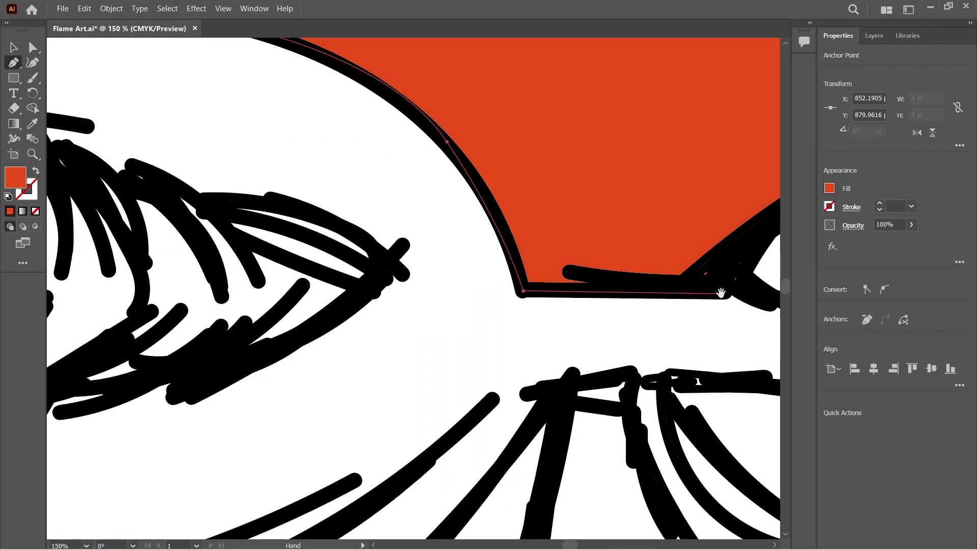
Trace the flame's base edge beside the right eye and close the outline.
{"action": "left_click_drag", "start_coordinate": [720, 292], "coordinate": [334, 328]}
{"action": "left_click_drag", "start_coordinate": [407, 237], "coordinate": [453, 199]}
{"action": "left_click", "coordinate": [503, 162]}
{"action": "left_click", "coordinate": [499, 149]}
Fill the traced flame body with orange and deselect it.
{"action": "scroll", "coordinate": [500, 153], "scroll_direction": "down", "scroll_amount": 4}
{"action": "left_click_drag", "start_coordinate": [501, 153], "coordinate": [494, 207]}
{"action": "key", "text": "v"}
{"action": "left_click", "coordinate": [596, 121]}
{"action": "left_click_drag", "start_coordinate": [510, 80], "coordinate": [510, 180]}
{"action": "left_click", "coordinate": [512, 184]}
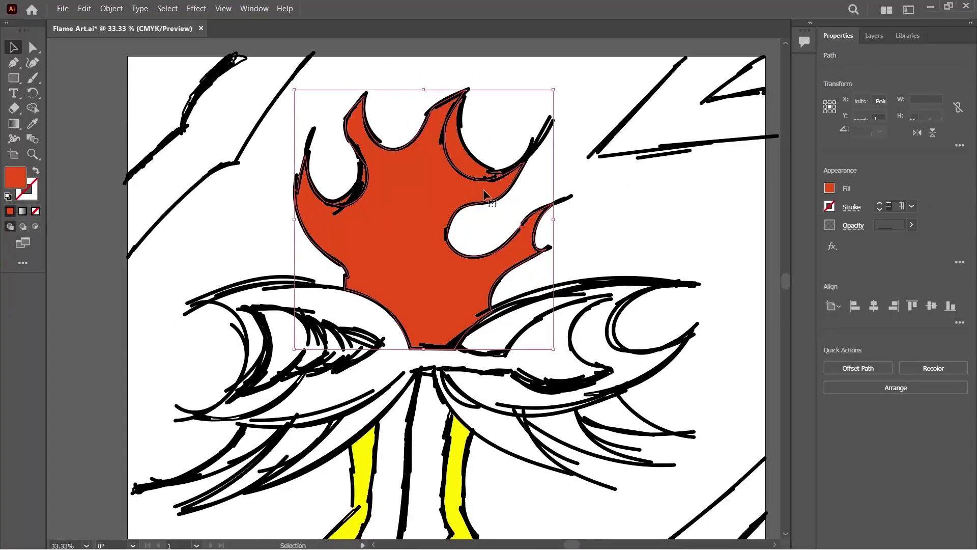
{"action": "left_click", "coordinate": [829, 188]}
{"action": "left_click", "coordinate": [806, 235]}
{"action": "left_click", "coordinate": [596, 175]}
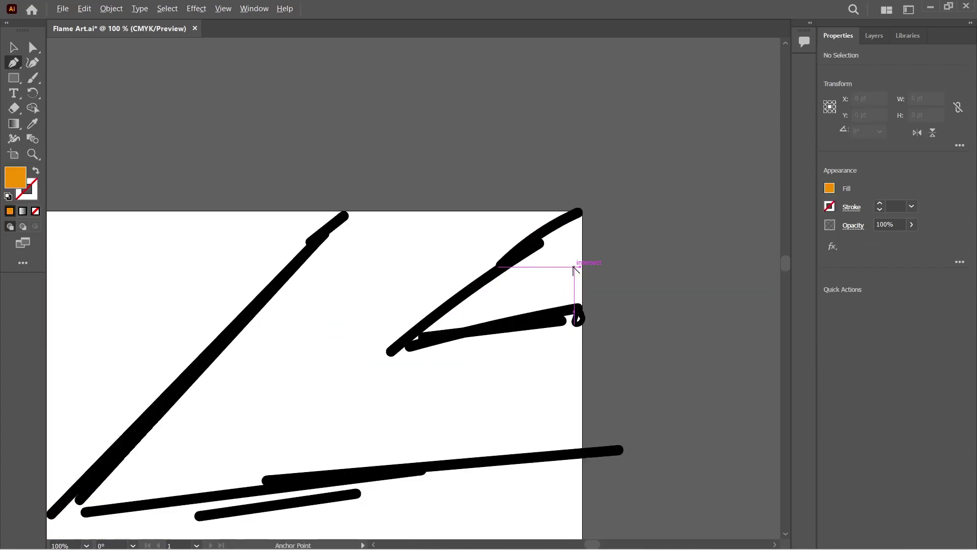
Trace the small triangle at the artboard's upper-right corner with the Pen tool, fill it red and deselect it.
{"action": "left_click", "coordinate": [578, 311]}
{"action": "left_click", "coordinate": [400, 347]}
{"action": "left_click", "coordinate": [580, 211]}
{"action": "key", "text": "ctrl+z"}
{"action": "left_click", "coordinate": [595, 196]}
{"action": "left_click", "coordinate": [588, 311]}
{"action": "left_click", "coordinate": [579, 310]}
{"action": "left_click", "coordinate": [829, 188]}
{"action": "left_click", "coordinate": [727, 234]}
{"action": "left_click", "coordinate": [897, 243]}
Trace the large wedge surrounding the red triangle at the artboard's upper-right corner with the Pen tool.
{"action": "scroll", "coordinate": [591, 451], "scroll_direction": "up", "scroll_amount": 1}
{"action": "left_click_drag", "start_coordinate": [590, 450], "coordinate": [729, 314]}
{"action": "left_click", "coordinate": [576, 324]}
{"action": "left_click", "coordinate": [151, 379]}
{"action": "left_click_drag", "start_coordinate": [151, 380], "coordinate": [639, 378]}
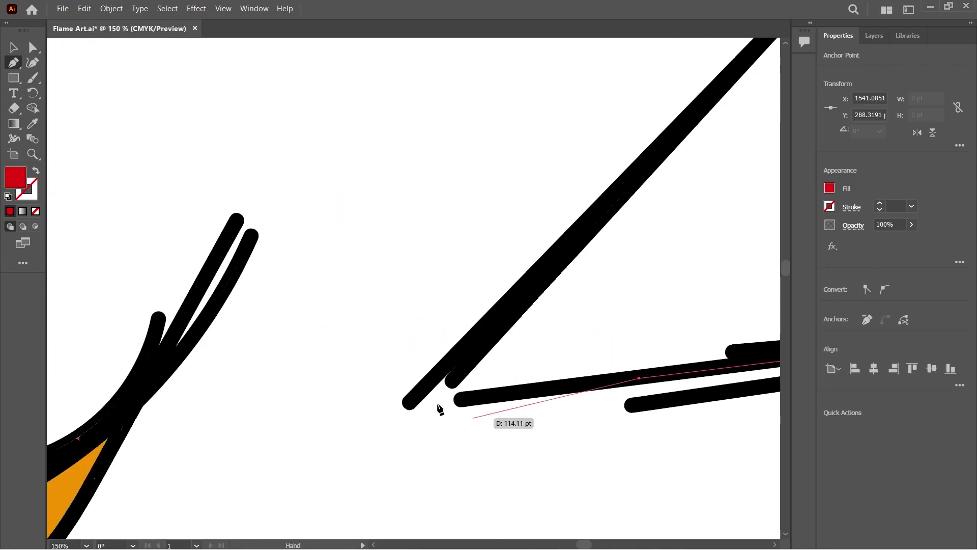
{"action": "left_click", "coordinate": [558, 263]}
{"action": "left_click_drag", "start_coordinate": [684, 155], "coordinate": [169, 411]}
{"action": "left_click", "coordinate": [333, 209]}
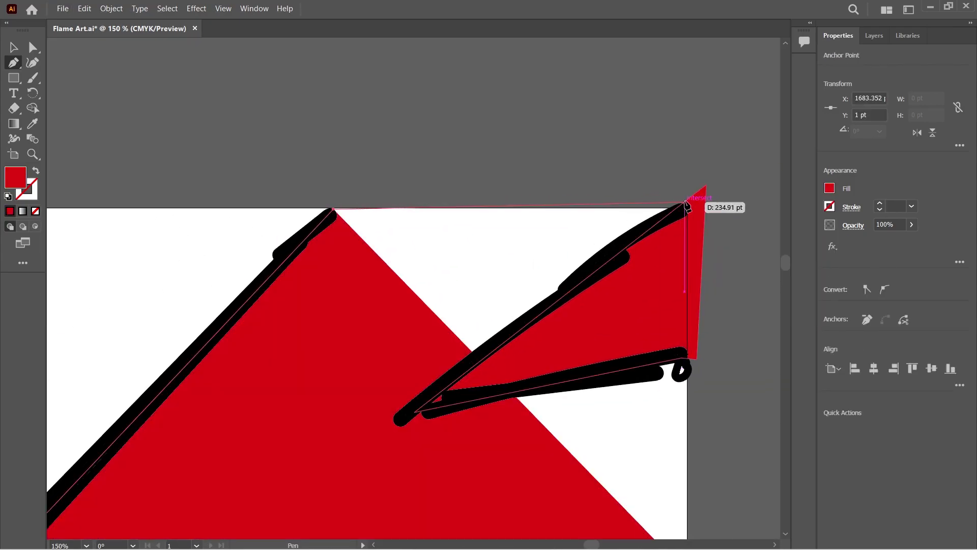
{"action": "left_click", "coordinate": [683, 207]}
{"action": "scroll", "coordinate": [685, 210], "scroll_direction": "down", "scroll_amount": 2}
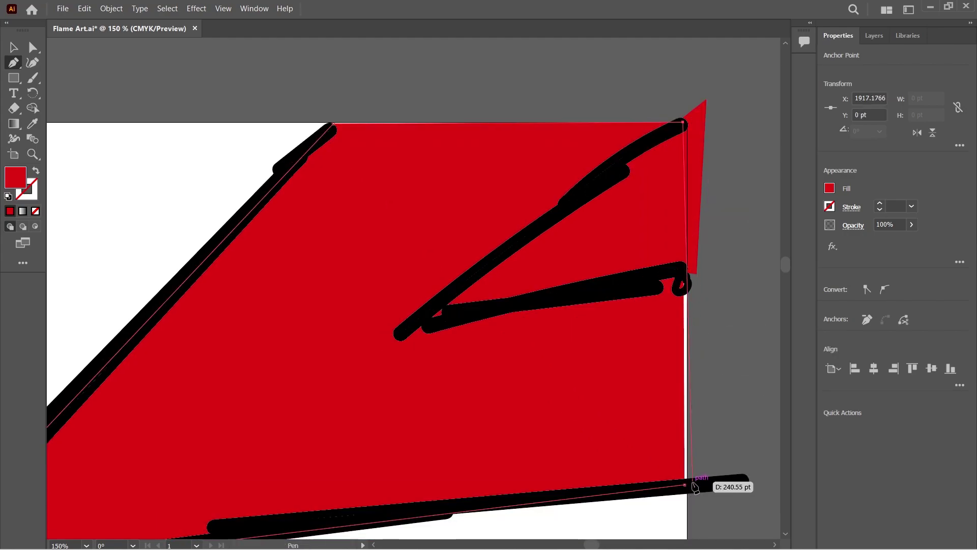
Fill the upper-right wedge with light grey and send it behind the red triangle.
{"action": "key", "text": "v"}
{"action": "left_click", "coordinate": [829, 188]}
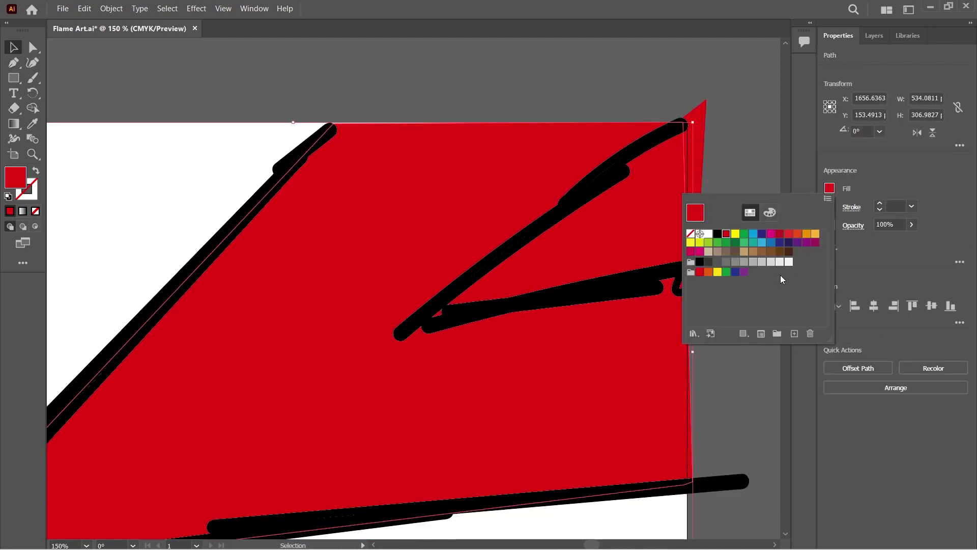
{"action": "left_click", "coordinate": [788, 264]}
{"action": "left_click", "coordinate": [738, 367]}
{"action": "right_click", "coordinate": [560, 367]}
{"action": "left_click", "coordinate": [725, 322]}
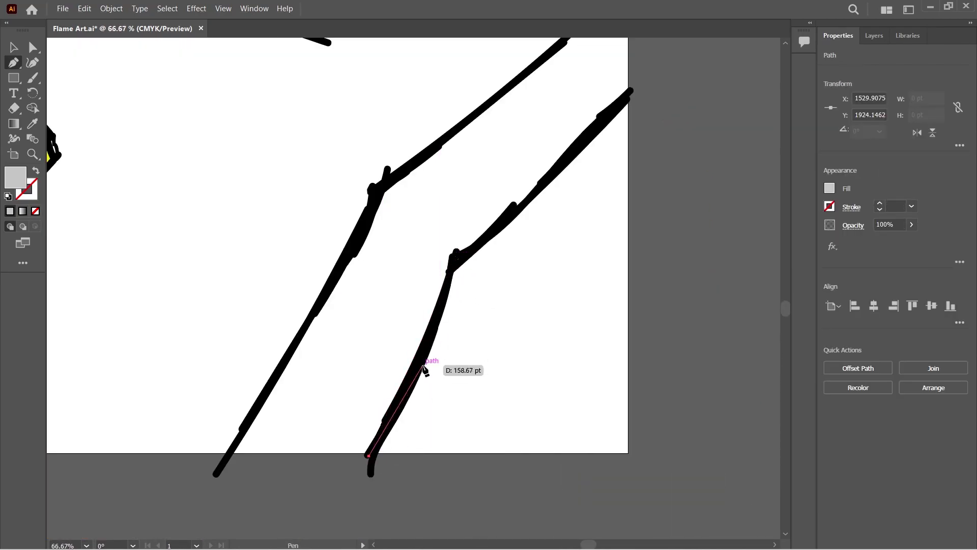
Trace the outer edge of the bent band at the artboard's lower right and continue up the artboard's side.
{"action": "left_click_drag", "start_coordinate": [451, 270], "coordinate": [347, 331]}
{"action": "left_click", "coordinate": [405, 292]}
{"action": "left_click", "coordinate": [529, 162]}
{"action": "left_click_drag", "start_coordinate": [529, 161], "coordinate": [440, 282]}
{"action": "left_click", "coordinate": [436, 169]}
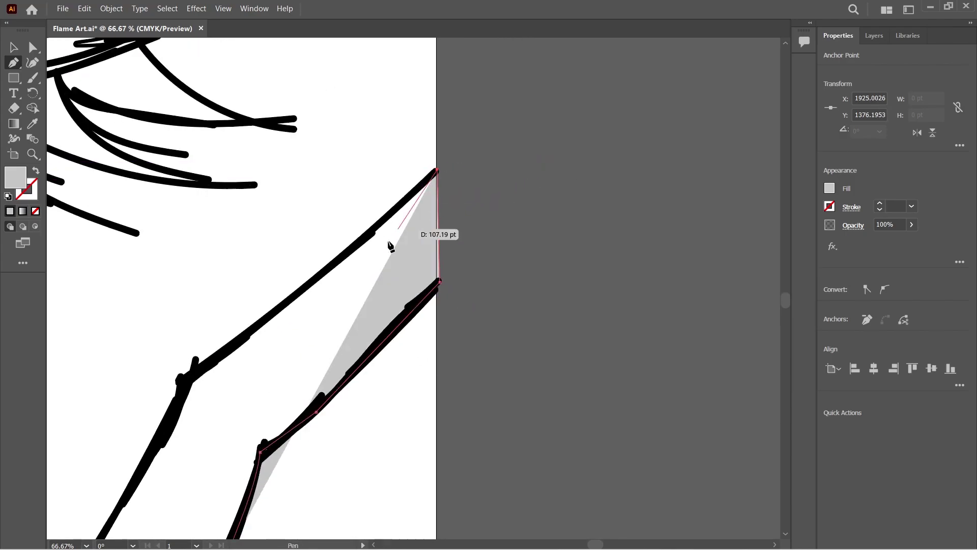
Trace the bent band's inner edge down to the artboard's bottom, close the path, fill it red and deselect it.
{"action": "left_click", "coordinate": [328, 266]}
{"action": "scroll", "coordinate": [326, 285], "scroll_direction": "down", "scroll_amount": 2}
{"action": "scroll", "coordinate": [326, 285], "scroll_direction": "left", "scroll_amount": 3}
{"action": "left_click", "coordinate": [392, 283]}
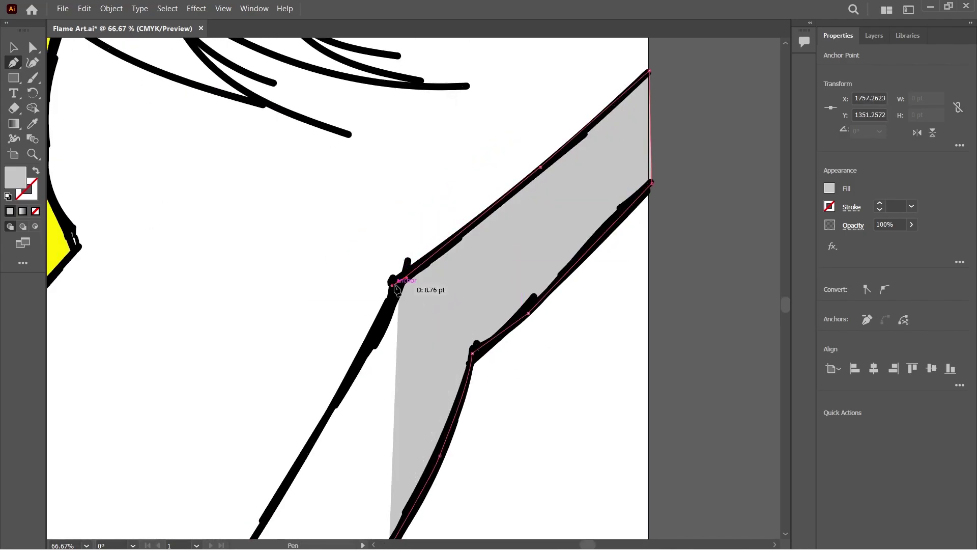
{"action": "scroll", "coordinate": [388, 318], "scroll_direction": "down", "scroll_amount": 3}
{"action": "scroll", "coordinate": [388, 318], "scroll_direction": "left", "scroll_amount": 2}
{"action": "left_click", "coordinate": [463, 244]}
{"action": "left_click", "coordinate": [368, 397]}
{"action": "scroll", "coordinate": [514, 400], "scroll_direction": "down", "scroll_amount": 5}
{"action": "left_click", "coordinate": [366, 172]}
{"action": "key", "text": "ctrl+shift+a"}
Trace the notched spike at the artboard's lower-left corner with the Pen tool in red and deselect it.
{"action": "key", "text": "p"}
{"action": "scroll", "coordinate": [339, 379], "scroll_direction": "up", "scroll_amount": 5}
{"action": "left_click", "coordinate": [231, 339]}
{"action": "left_click", "coordinate": [442, 180]}
{"action": "left_click", "coordinate": [392, 385]}
{"action": "left_click", "coordinate": [386, 466]}
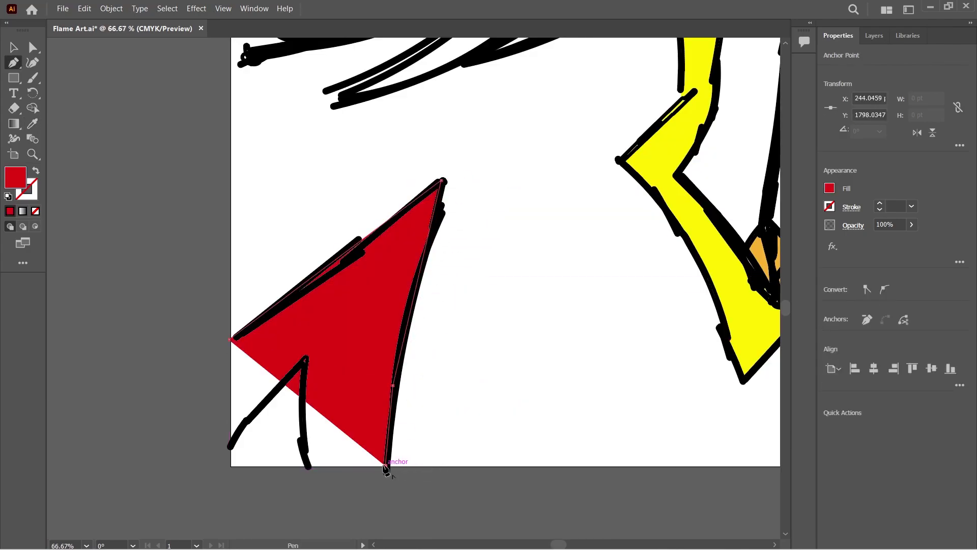
{"action": "left_click", "coordinate": [308, 466]}
{"action": "left_click_drag", "start_coordinate": [312, 326], "coordinate": [312, 317]}
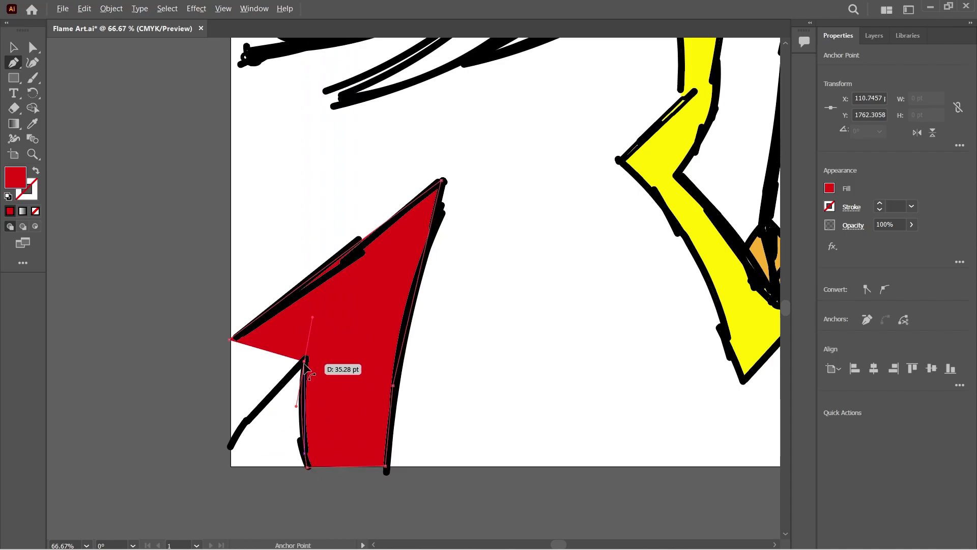
{"action": "left_click", "coordinate": [248, 427]}
{"action": "left_click", "coordinate": [231, 447]}
{"action": "left_click", "coordinate": [231, 339]}
{"action": "left_click", "coordinate": [446, 318], "text": "ctrl"}
Trace the corner area outside the red band at the artboard's lower right with the Pen tool.
{"action": "scroll", "coordinate": [446, 319], "scroll_direction": "down", "scroll_amount": 2}
{"action": "scroll", "coordinate": [446, 319], "scroll_direction": "right", "scroll_amount": 5}
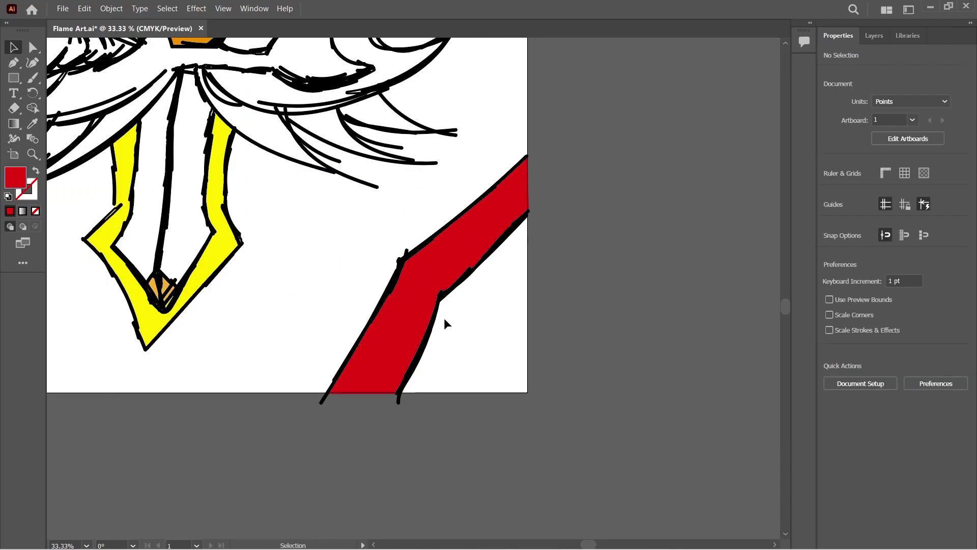
{"action": "left_click_drag", "start_coordinate": [400, 349], "coordinate": [372, 420]}
{"action": "left_click", "coordinate": [382, 393]}
{"action": "left_click", "coordinate": [527, 392]}
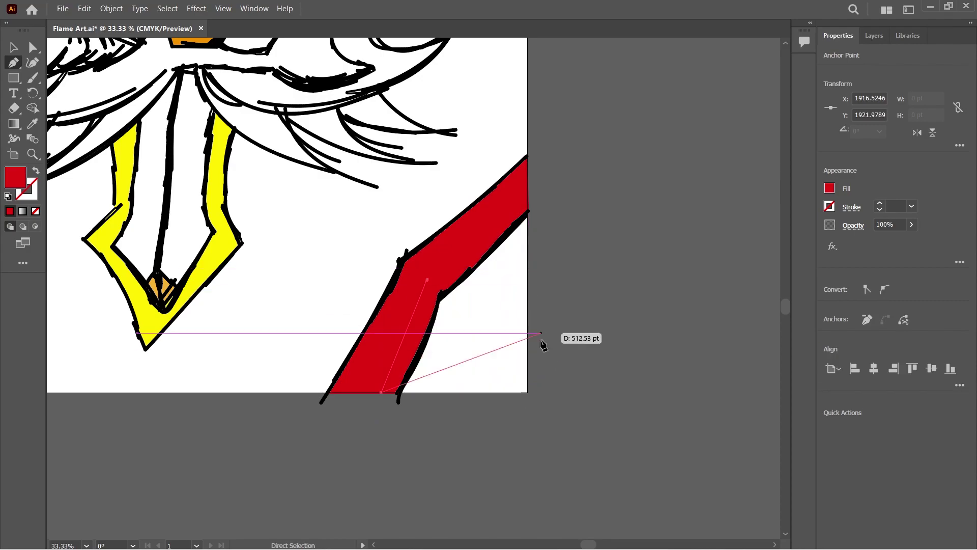
{"action": "left_click", "coordinate": [530, 202]}
{"action": "left_click", "coordinate": [427, 279]}
Recolour the lower-right corner shape with light grey sampled from the upper-right wedge, send it to the back and deselect it.
{"action": "scroll", "coordinate": [426, 290], "scroll_direction": "down", "scroll_amount": 4}
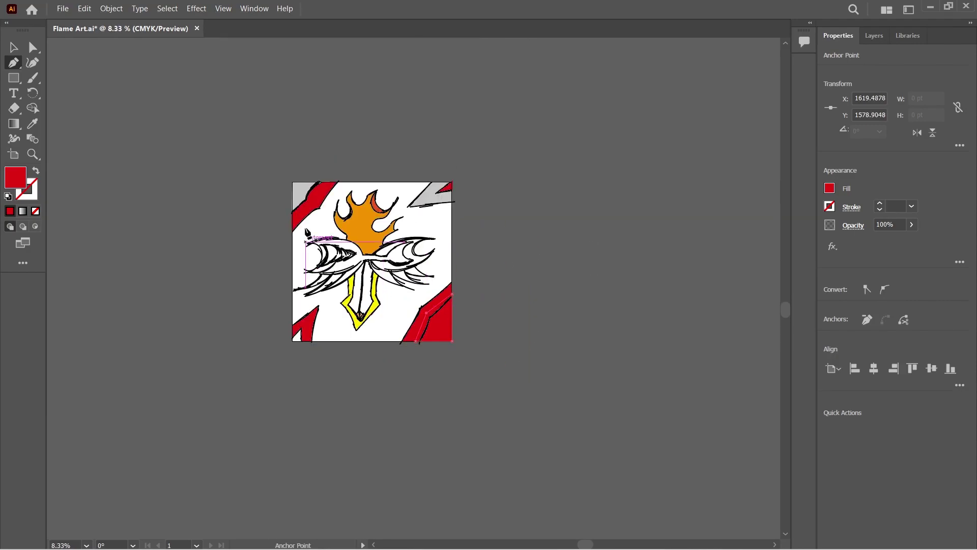
{"action": "scroll", "coordinate": [411, 188], "scroll_direction": "up", "scroll_amount": 5}
{"action": "key", "text": "i"}
{"action": "left_click", "coordinate": [524, 118]}
{"action": "scroll", "coordinate": [524, 192], "scroll_direction": "down", "scroll_amount": 4}
{"action": "key", "text": "v"}
{"action": "left_click", "coordinate": [509, 305]}
{"action": "left_click", "coordinate": [521, 370]}
{"action": "right_click", "coordinate": [521, 370]}
{"action": "mouse_move", "coordinate": [600, 311]}
{"action": "left_click", "coordinate": [683, 351]}
{"action": "left_click", "coordinate": [405, 429]}
Trace a light grey shape over the notch of the lower-left red spike with the Pen tool.
{"action": "scroll", "coordinate": [317, 389], "scroll_direction": "up", "scroll_amount": 6}
{"action": "key", "text": "p"}
{"action": "left_click", "coordinate": [256, 425]}
{"action": "left_click", "coordinate": [310, 335]}
{"action": "left_click", "coordinate": [406, 251]}
{"action": "left_click", "coordinate": [394, 467]}
{"action": "left_click", "coordinate": [254, 475]}
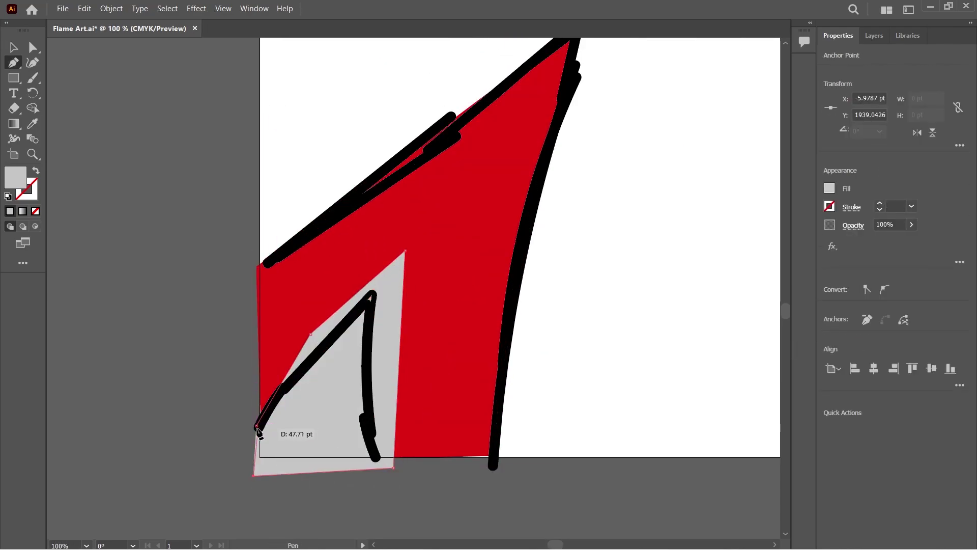
{"action": "left_click", "coordinate": [256, 425]}
Send the grey notch shape at the lower left to the back and deselect it.
{"action": "scroll", "coordinate": [286, 427], "scroll_direction": "down", "scroll_amount": 4}
{"action": "key", "text": "v"}
{"action": "left_click", "coordinate": [387, 418]}
{"action": "right_click", "coordinate": [299, 425]}
{"action": "mouse_move", "coordinate": [347, 362]}
{"action": "left_click", "coordinate": [538, 401]}
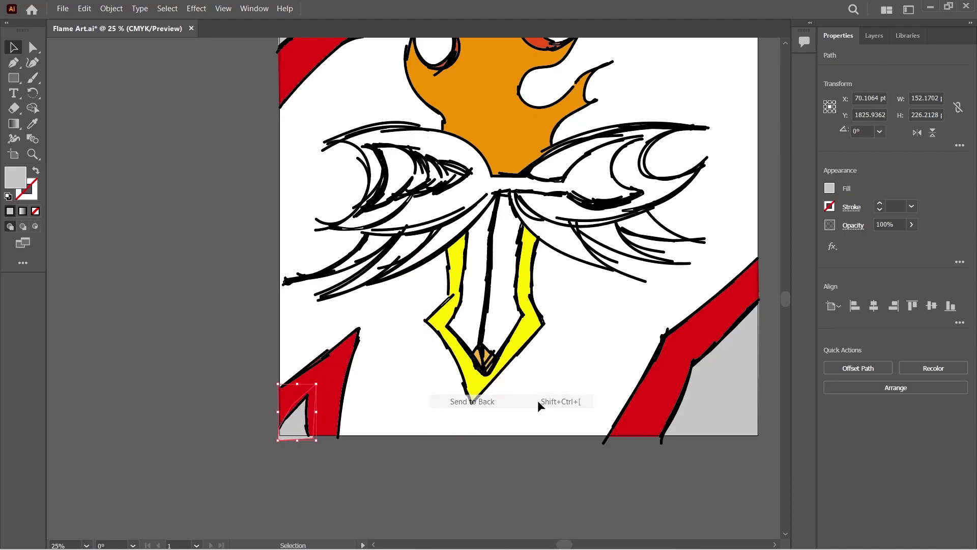
{"action": "left_click", "coordinate": [537, 400]}
Trace a curved, pointed highlight shape inside the flame's left part with the Pen tool.
{"action": "scroll", "coordinate": [537, 400], "scroll_direction": "up", "scroll_amount": 3}
{"action": "key", "text": "p"}
{"action": "left_click", "coordinate": [331, 225]}
{"action": "left_click", "coordinate": [229, 225]}
{"action": "left_click_drag", "start_coordinate": [264, 279], "coordinate": [278, 290]}
{"action": "left_click_drag", "start_coordinate": [304, 316], "coordinate": [310, 338]}
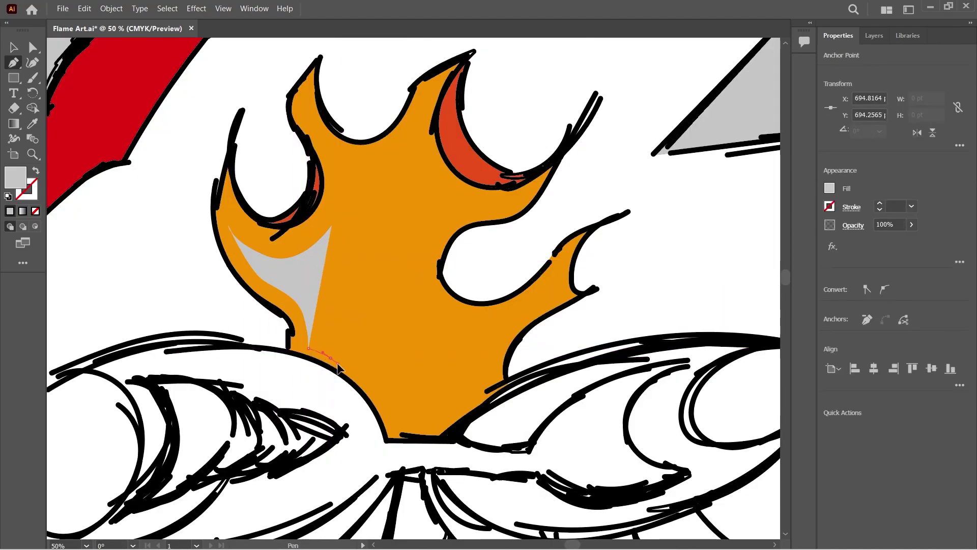
{"action": "left_click_drag", "start_coordinate": [344, 206], "coordinate": [343, 233]}
{"action": "key", "text": "v"}
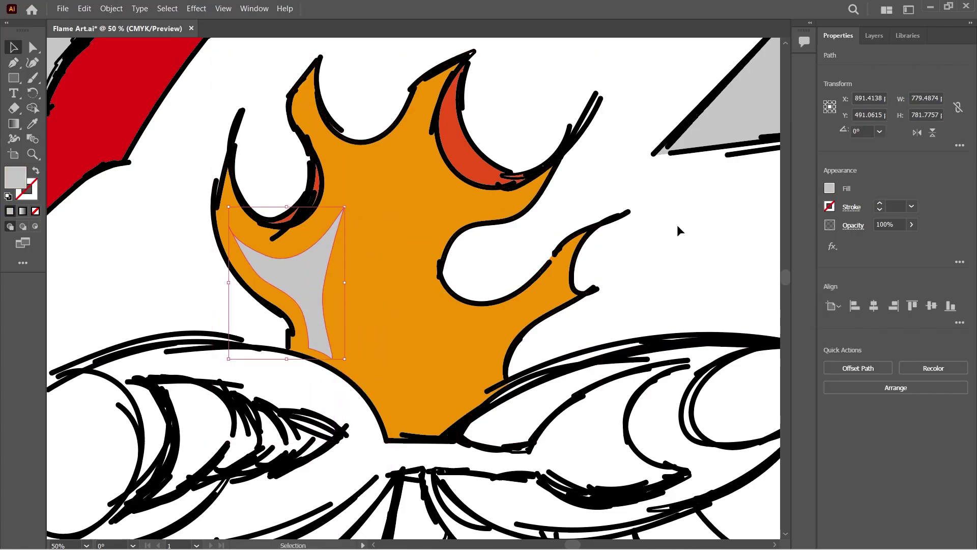
Fill the pointed highlight in the flame's left part with bright red and deselect it.
{"action": "left_click", "coordinate": [829, 188]}
{"action": "left_click", "coordinate": [784, 239]}
{"action": "left_click", "coordinate": [675, 231]}
Trace a red crescent highlight inside the flame, wrapping around the rounded notch on its right side, with the Pen tool.
{"action": "scroll", "coordinate": [524, 178], "scroll_direction": "up", "scroll_amount": 1}
{"action": "key", "text": "p"}
{"action": "left_click", "coordinate": [583, 135]}
{"action": "left_click_drag", "start_coordinate": [564, 145], "coordinate": [550, 145]}
{"action": "left_click_drag", "start_coordinate": [515, 168], "coordinate": [512, 172]}
{"action": "left_click_drag", "start_coordinate": [554, 294], "coordinate": [518, 312]}
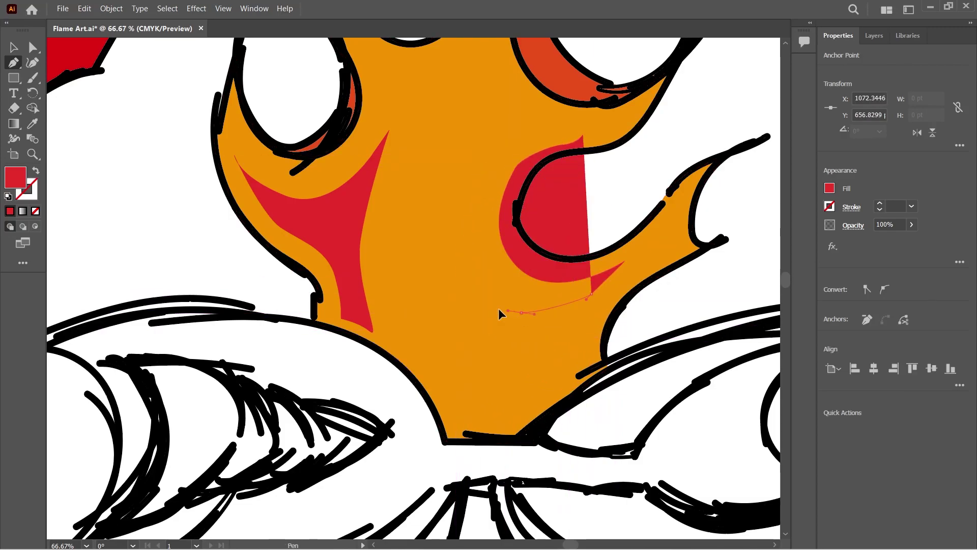
{"action": "left_click_drag", "start_coordinate": [496, 166], "coordinate": [573, 103]}
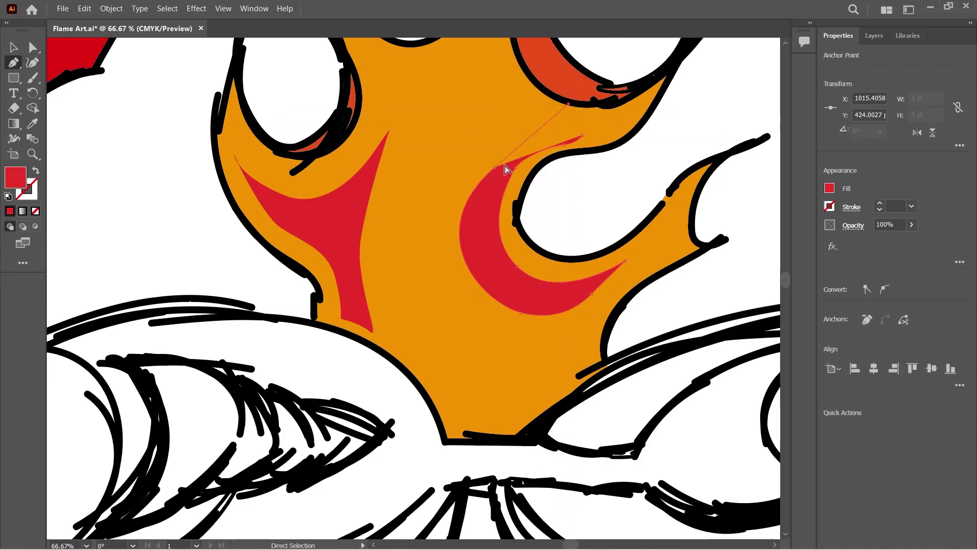
{"action": "key", "text": "ctrl+z"}
{"action": "left_click_drag", "start_coordinate": [484, 177], "coordinate": [535, 135]}
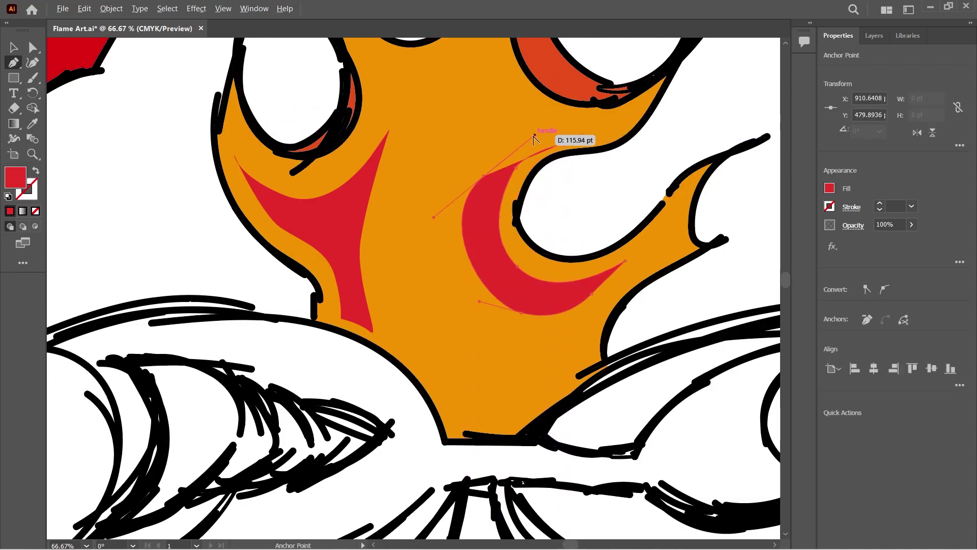
{"action": "left_click", "coordinate": [650, 175]}
{"action": "scroll", "coordinate": [646, 191], "scroll_direction": "down", "scroll_amount": 4}
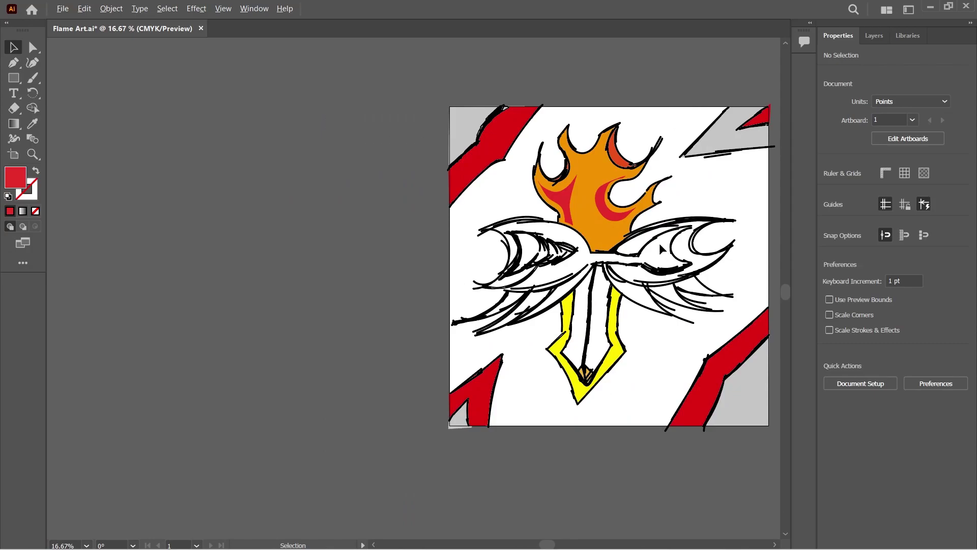
Refine the red crescent's inner edge near its upper tip with the Curvature tool and deselect it.
{"action": "scroll", "coordinate": [597, 189], "scroll_direction": "up", "scroll_amount": 3}
{"action": "left_click", "coordinate": [621, 214]}
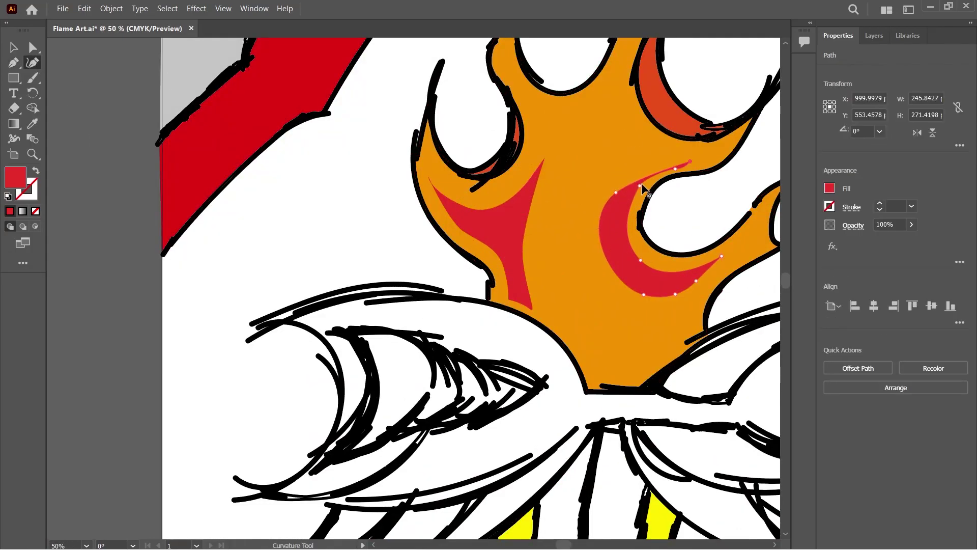
{"action": "scroll", "coordinate": [733, 205], "scroll_direction": "down", "scroll_amount": 1}
{"action": "key", "text": "v"}
{"action": "left_click", "coordinate": [733, 205]}
{"action": "scroll", "coordinate": [733, 205], "scroll_direction": "up", "scroll_amount": 4}
{"action": "key", "text": "p"}
{"action": "left_click_drag", "start_coordinate": [556, 199], "coordinate": [555, 202]}
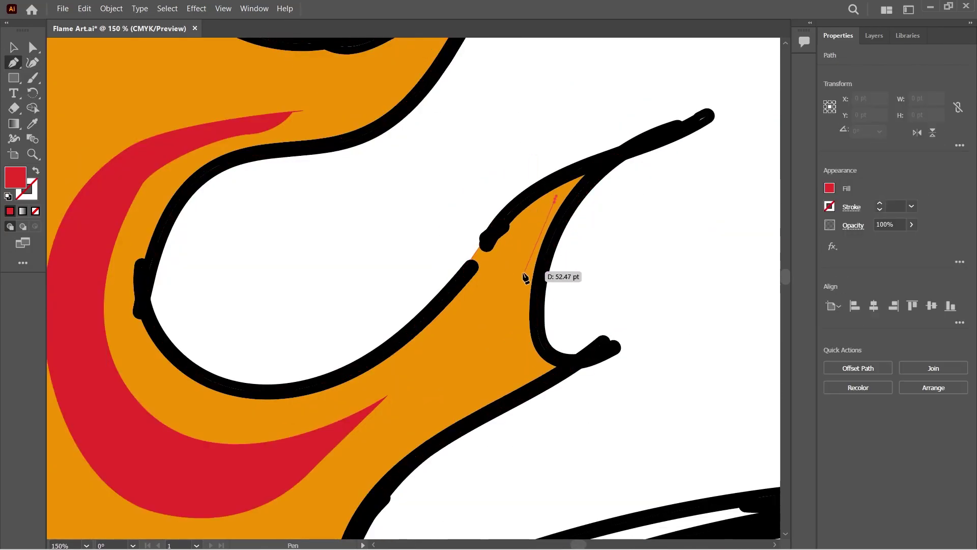
{"action": "left_click_drag", "start_coordinate": [519, 331], "coordinate": [519, 333]}
{"action": "left_click_drag", "start_coordinate": [533, 371], "coordinate": [547, 383]}
{"action": "key", "text": "ctrl+z"}
{"action": "key", "text": "ctrl+z"}
{"action": "key", "text": "ctrl+z"}
Trace a narrow curved red highlight inside the flame's small right tongue with the Pen tool.
{"action": "left_click_drag", "start_coordinate": [551, 200], "coordinate": [530, 223]}
{"action": "left_click_drag", "start_coordinate": [516, 358], "coordinate": [560, 412]}
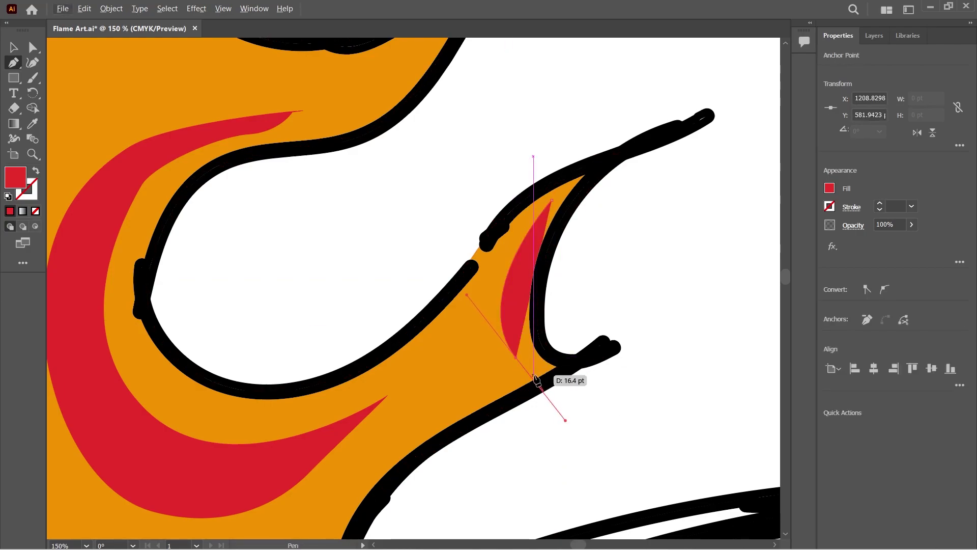
{"action": "left_click", "coordinate": [478, 402]}
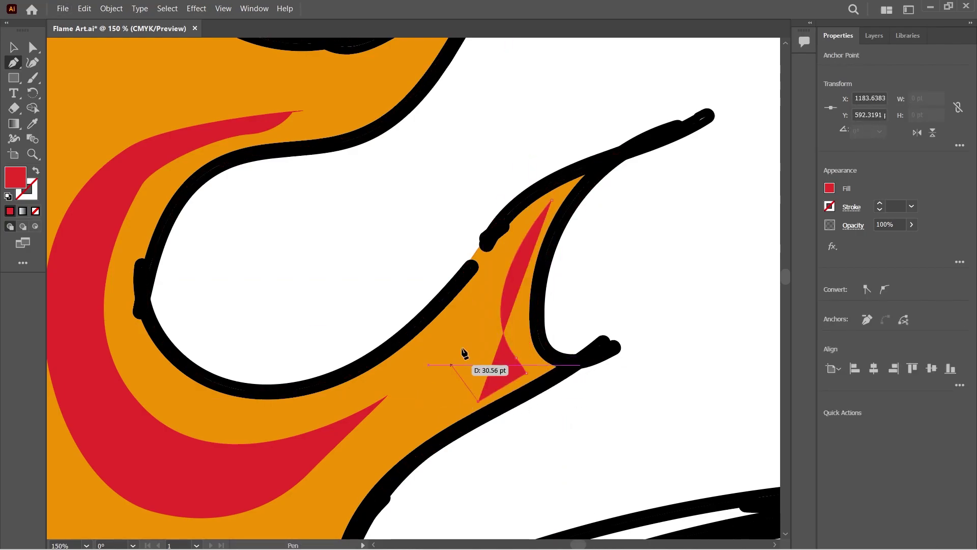
{"action": "left_click_drag", "start_coordinate": [474, 314], "coordinate": [489, 272]}
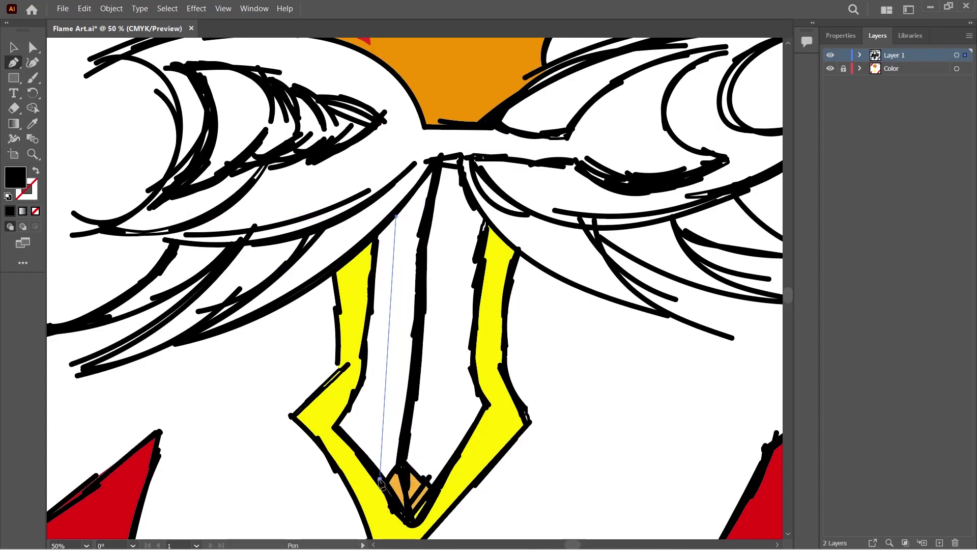
Give the straight line in the left half of the blade no fill and a 9 pt black stroke, and deselect it.
{"action": "left_click", "coordinate": [841, 35]}
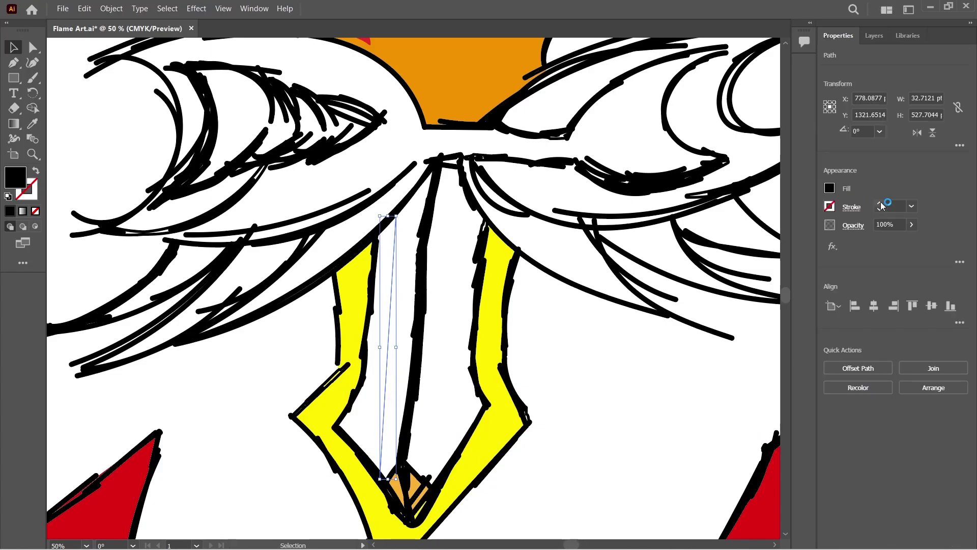
{"action": "left_click", "coordinate": [830, 188]}
{"action": "left_click", "coordinate": [879, 203]}
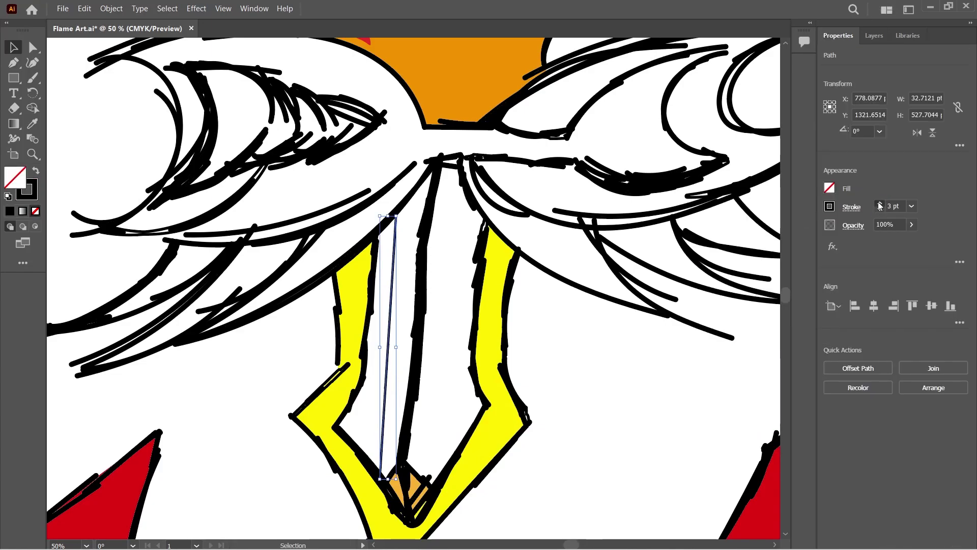
{"action": "left_click", "coordinate": [658, 374]}
Stretch the blade line's upper end to meet the wing outline and deselect it.
{"action": "scroll", "coordinate": [389, 248], "scroll_direction": "up", "scroll_amount": 3}
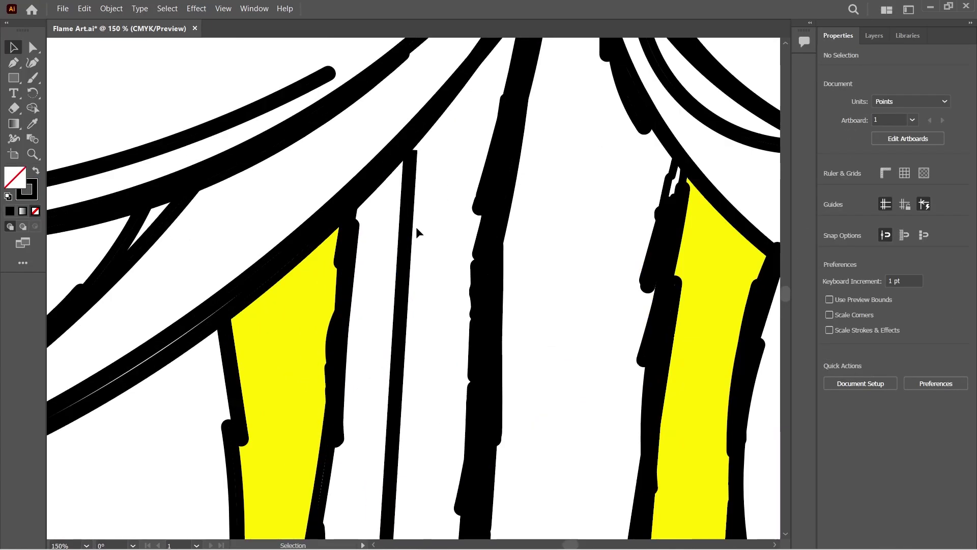
{"action": "left_click", "coordinate": [405, 240]}
{"action": "left_click_drag", "start_coordinate": [386, 150], "coordinate": [387, 134]}
{"action": "left_click", "coordinate": [427, 212]}
{"action": "scroll", "coordinate": [428, 212], "scroll_direction": "down", "scroll_amount": 3}
{"action": "scroll", "coordinate": [427, 219], "scroll_direction": "down", "scroll_amount": 2}
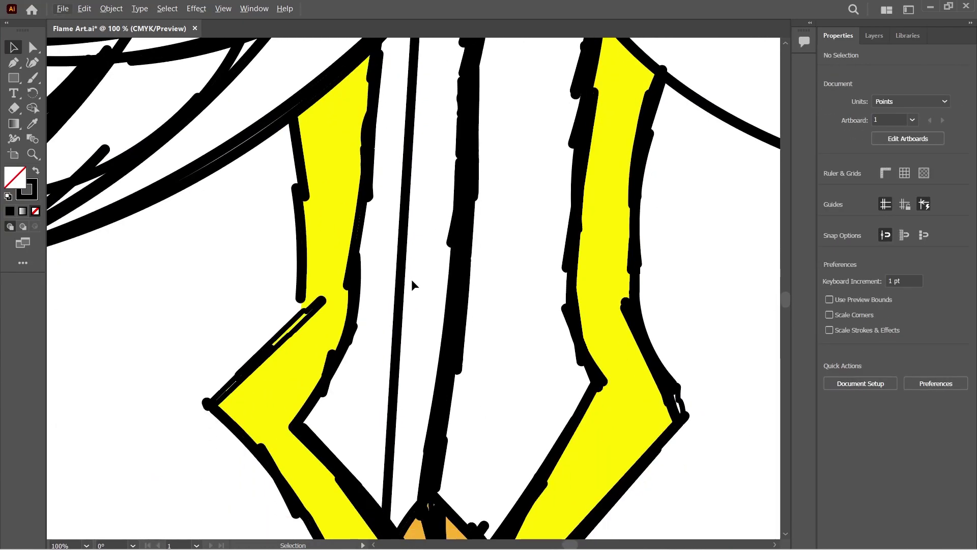
Duplicate the line into the right half of the blade and adjust its position and upper end to meet the wing outline.
{"action": "left_click_drag", "start_coordinate": [401, 283], "coordinate": [509, 283]}
{"action": "scroll", "coordinate": [698, 220], "scroll_direction": "down", "scroll_amount": 2}
{"action": "scroll", "coordinate": [698, 220], "scroll_direction": "down", "scroll_amount": 1}
{"action": "left_click_drag", "start_coordinate": [573, 263], "coordinate": [551, 278]}
{"action": "left_click", "coordinate": [507, 273]}
{"action": "left_click", "coordinate": [569, 255]}
{"action": "scroll", "coordinate": [569, 255], "scroll_direction": "up", "scroll_amount": 1}
{"action": "scroll", "coordinate": [569, 255], "scroll_direction": "down", "scroll_amount": 1}
{"action": "left_click_drag", "start_coordinate": [564, 184], "coordinate": [589, 147]}
{"action": "left_click", "coordinate": [583, 375]}
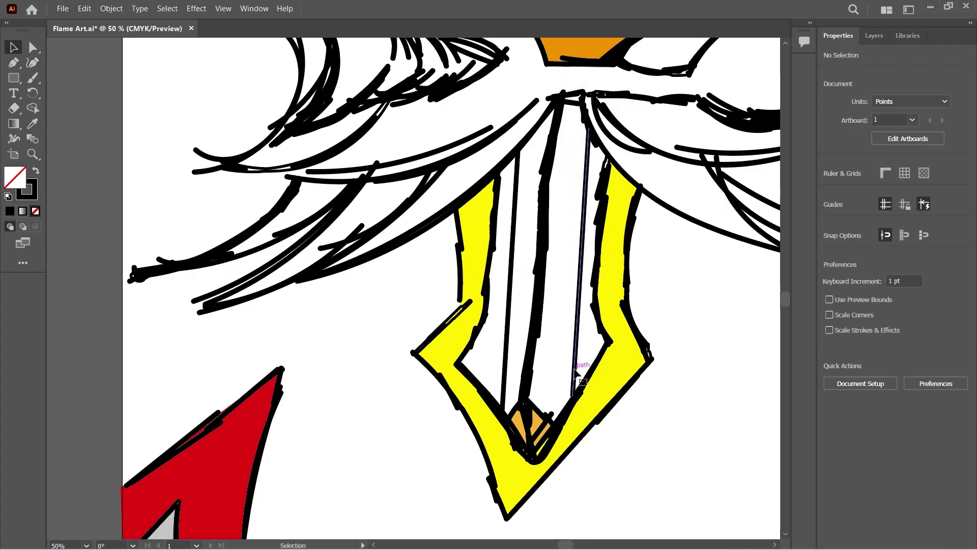
Move the lower end of the right blade line to the right corner of the orange diamond at the tip.
{"action": "left_click", "coordinate": [576, 373]}
{"action": "key", "text": "a"}
{"action": "left_click_drag", "start_coordinate": [574, 397], "coordinate": [550, 415]}
{"action": "left_click", "coordinate": [618, 403]}
Convert both thin blade lines into filled shapes with Outline Stroke and deselect them.
{"action": "left_click", "coordinate": [560, 311]}
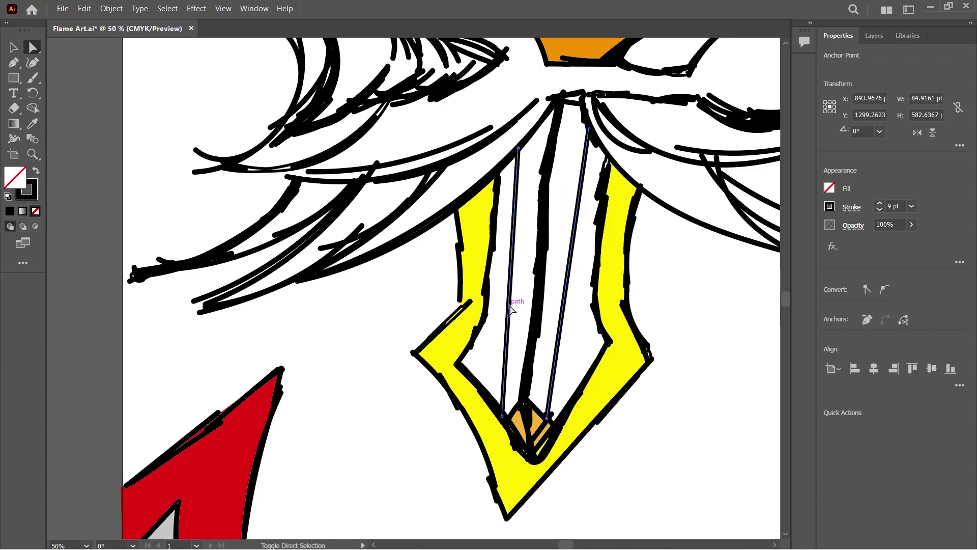
{"action": "left_click", "coordinate": [111, 8]}
{"action": "mouse_move", "coordinate": [131, 301]}
{"action": "left_click", "coordinate": [326, 334]}
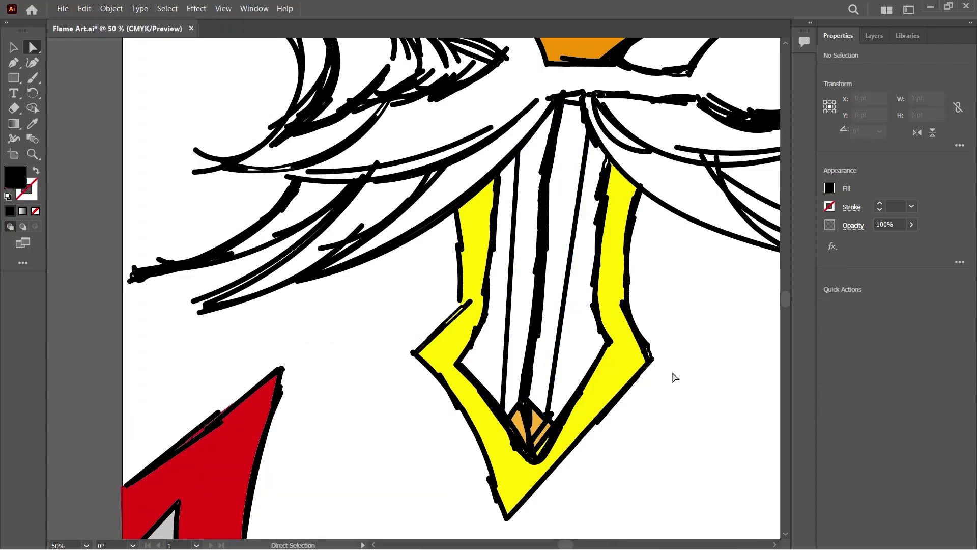
{"action": "left_click", "coordinate": [575, 354]}
{"action": "scroll", "coordinate": [682, 326], "scroll_direction": "down", "scroll_amount": 2}
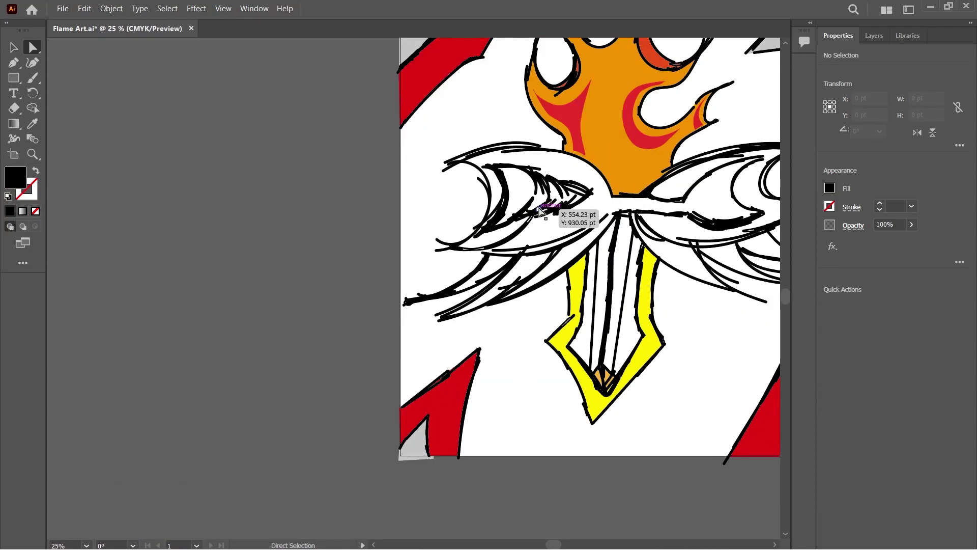
Activate the Color layer, check the coloured shapes with Layer 1 hidden, and leave Layer 1 shown and locked with Color unlocked.
{"action": "left_click", "coordinate": [873, 36]}
{"action": "left_click", "coordinate": [897, 67]}
{"action": "left_click", "coordinate": [830, 55]}
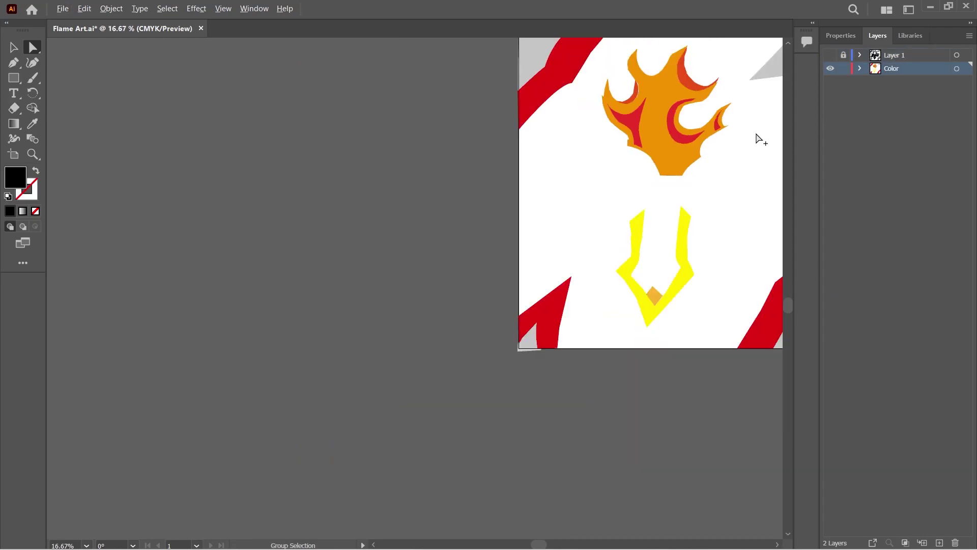
{"action": "scroll", "coordinate": [611, 175], "scroll_direction": "down", "scroll_amount": 1}
{"action": "left_click", "coordinate": [830, 55]}
{"action": "left_click", "coordinate": [844, 68]}
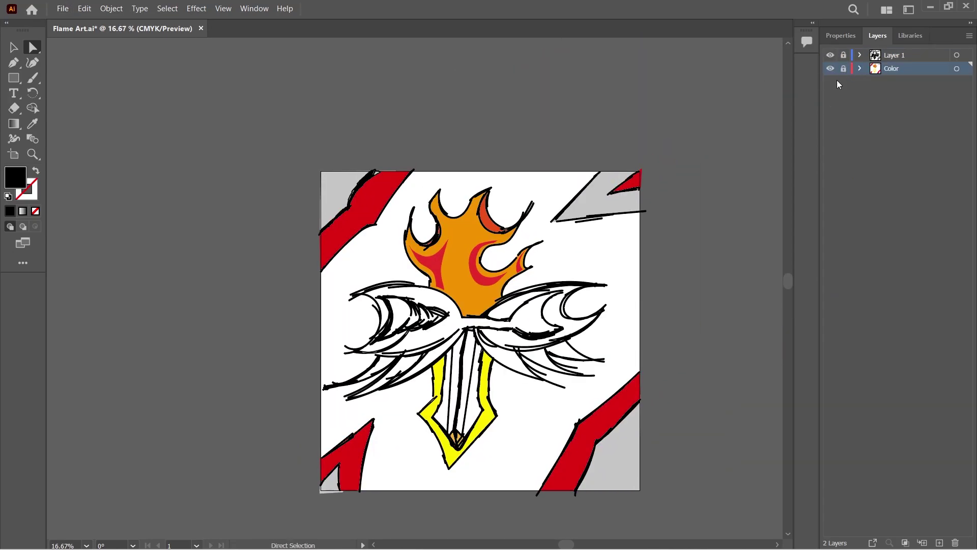
{"action": "left_click", "coordinate": [844, 68]}
Close the program and save the changes to Flame Art.ai.
{"action": "scroll", "coordinate": [410, 397], "scroll_direction": "up", "scroll_amount": 1}
{"action": "scroll", "coordinate": [410, 397], "scroll_direction": "down", "scroll_amount": 2}
{"action": "left_click", "coordinate": [966, 6]}
{"action": "left_click", "coordinate": [510, 302]}
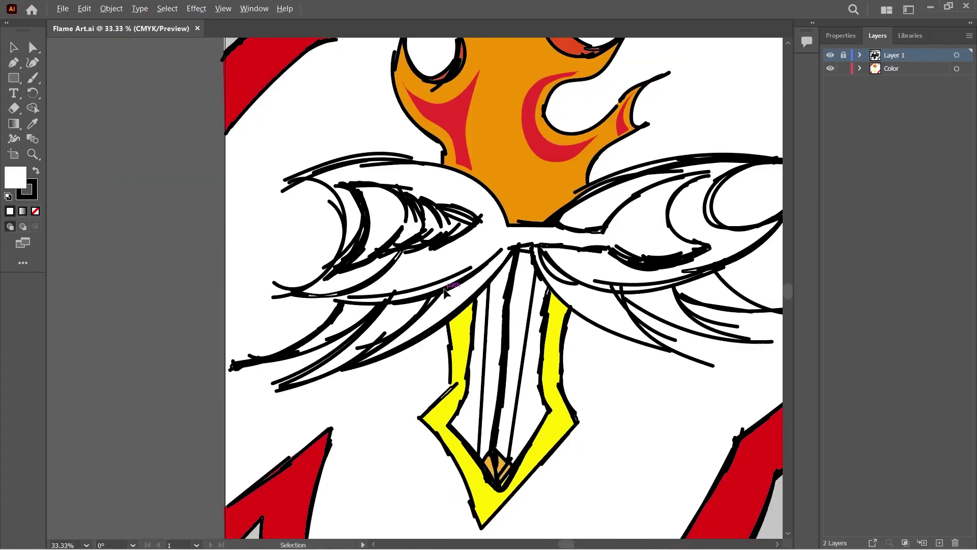
Activate the Color layer and trace the hatched, pointed inner patch of the left wing with the Pen tool.
{"action": "scroll", "coordinate": [471, 301], "scroll_direction": "up", "scroll_amount": 2}
{"action": "key", "text": "p"}
{"action": "scroll", "coordinate": [532, 239], "scroll_direction": "up", "scroll_amount": 1}
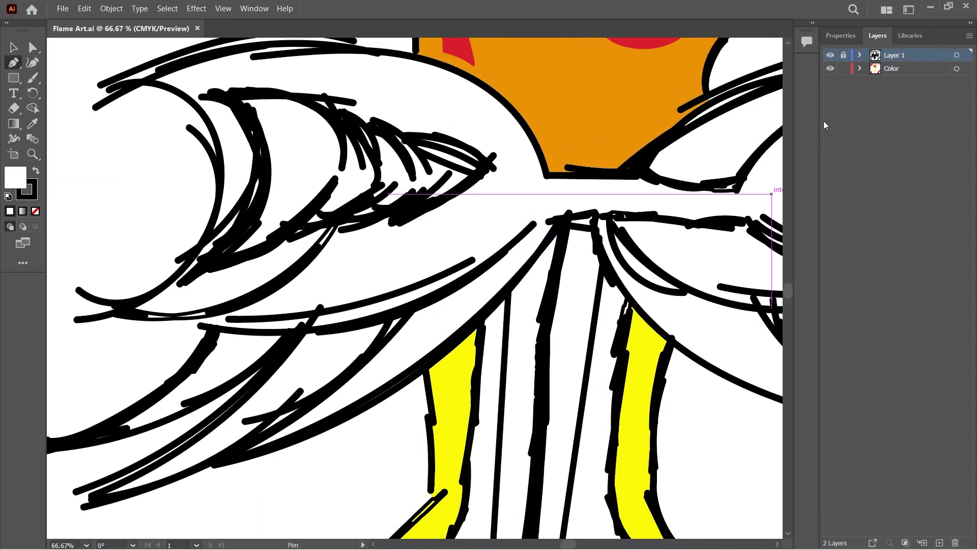
{"action": "left_click", "coordinate": [892, 68]}
{"action": "scroll", "coordinate": [247, 225], "scroll_direction": "up", "scroll_amount": 1}
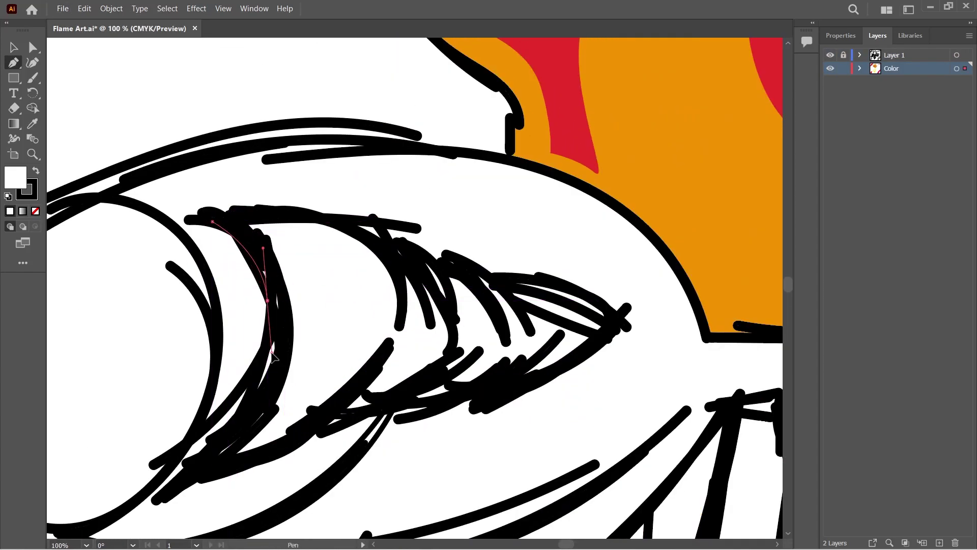
{"action": "left_click", "coordinate": [265, 360]}
{"action": "left_click_drag", "start_coordinate": [209, 462], "coordinate": [177, 487]}
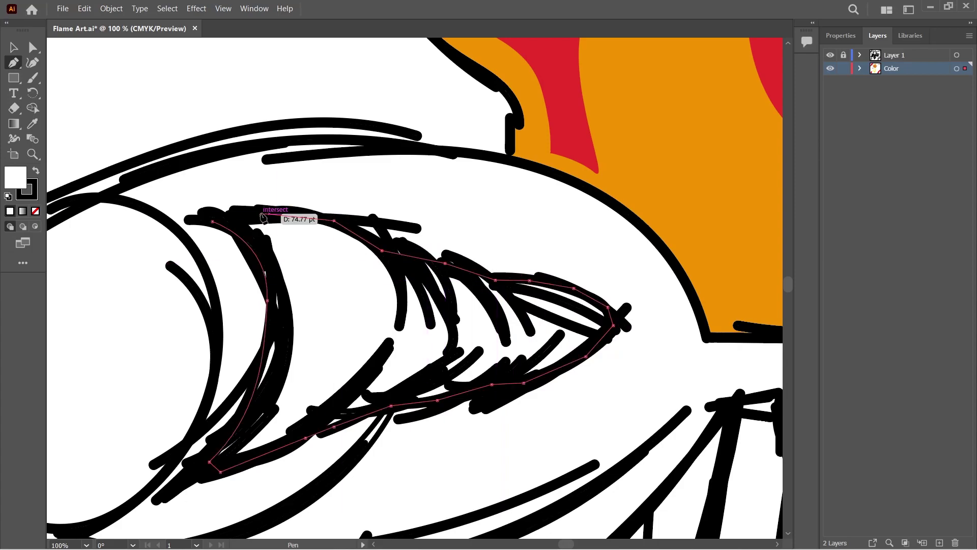
Remove the stroke from the left wing's inner patch, fill it with dark red and deselect it.
{"action": "left_click", "coordinate": [832, 37]}
{"action": "left_click", "coordinate": [830, 204]}
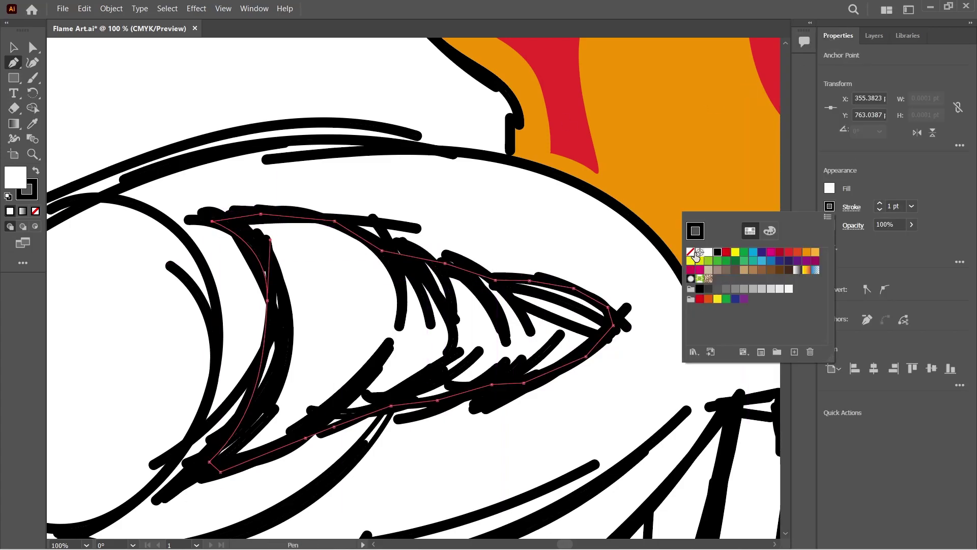
{"action": "left_click", "coordinate": [691, 252]}
{"action": "left_click", "coordinate": [830, 188]}
{"action": "left_click", "coordinate": [787, 234]}
{"action": "scroll", "coordinate": [712, 356], "scroll_direction": "down", "scroll_amount": 4}
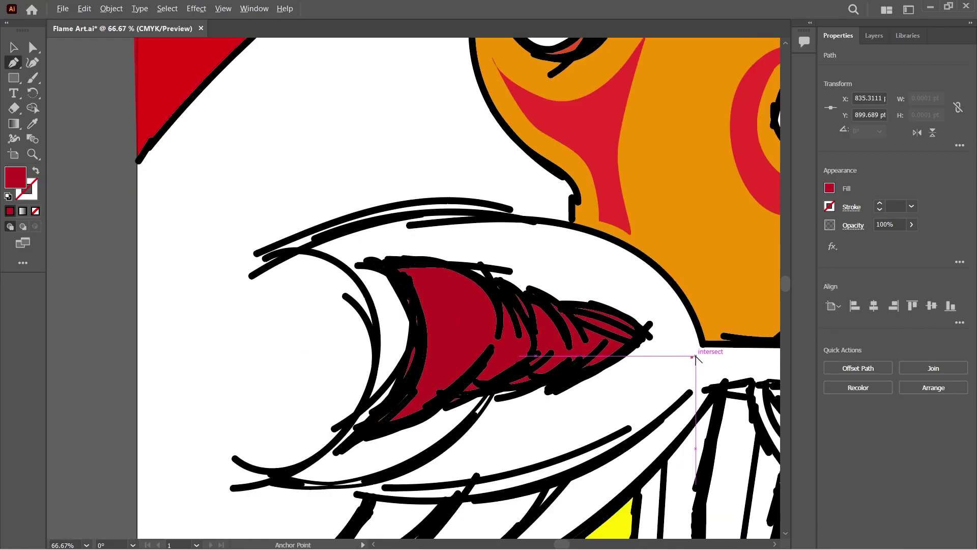
{"action": "key", "text": "v"}
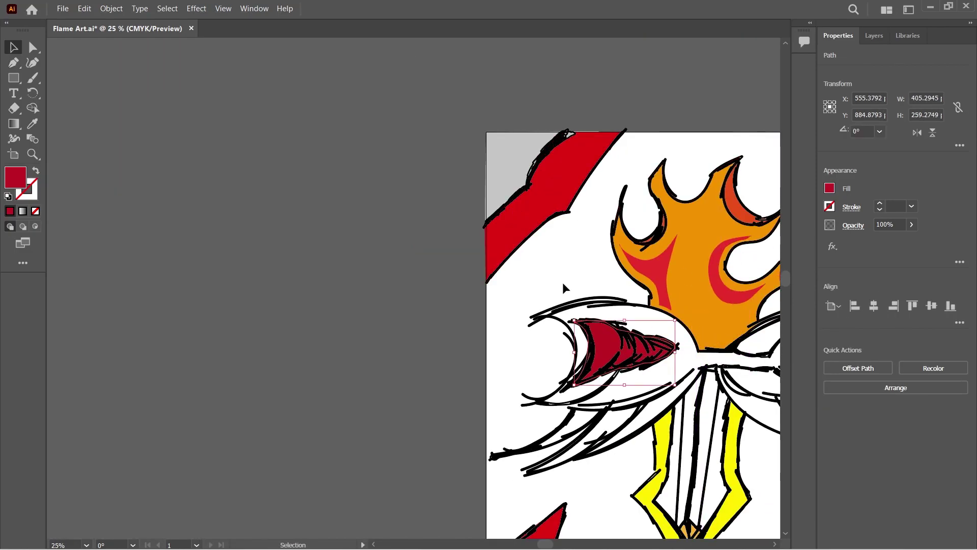
{"action": "left_click", "coordinate": [563, 282]}
Start a dark red wing path along the flame's base and trace the right wing's upper inner edge to its end.
{"action": "scroll", "coordinate": [563, 282], "scroll_direction": "right", "scroll_amount": 6}
{"action": "scroll", "coordinate": [490, 354], "scroll_direction": "up", "scroll_amount": 4}
{"action": "scroll", "coordinate": [358, 336], "scroll_direction": "down", "scroll_amount": 1}
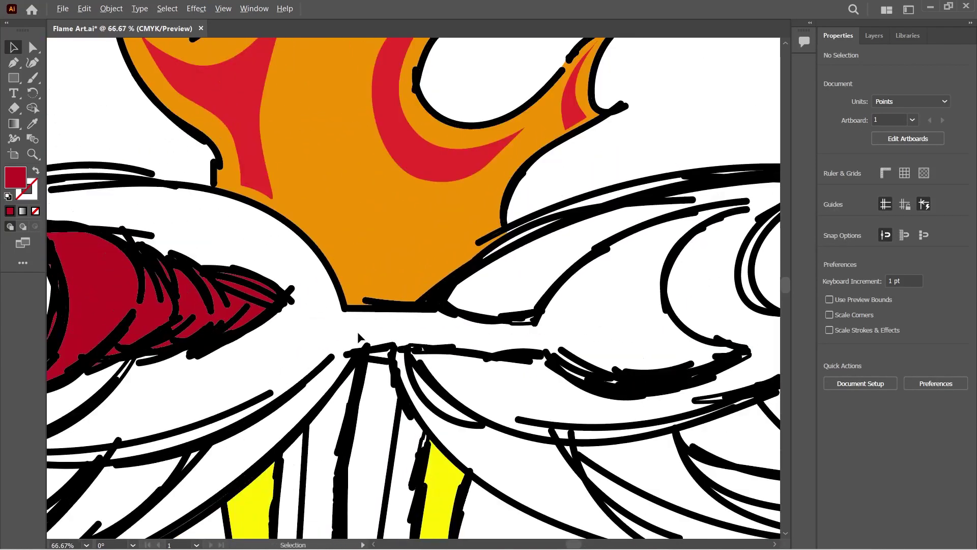
{"action": "left_click_drag", "start_coordinate": [512, 334], "coordinate": [453, 357]}
{"action": "key", "text": "p"}
{"action": "scroll", "coordinate": [315, 344], "scroll_direction": "up", "scroll_amount": 2}
{"action": "left_click", "coordinate": [248, 317]}
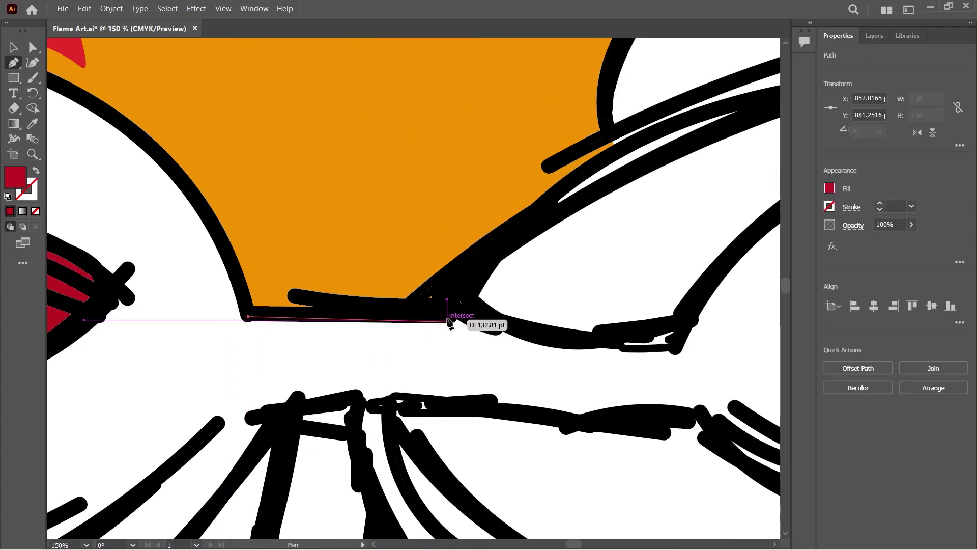
{"action": "left_click", "coordinate": [448, 314]}
{"action": "left_click", "coordinate": [582, 338]}
{"action": "scroll", "coordinate": [397, 333], "scroll_direction": "right", "scroll_amount": 5}
{"action": "left_click_drag", "start_coordinate": [535, 203], "coordinate": [590, 171]}
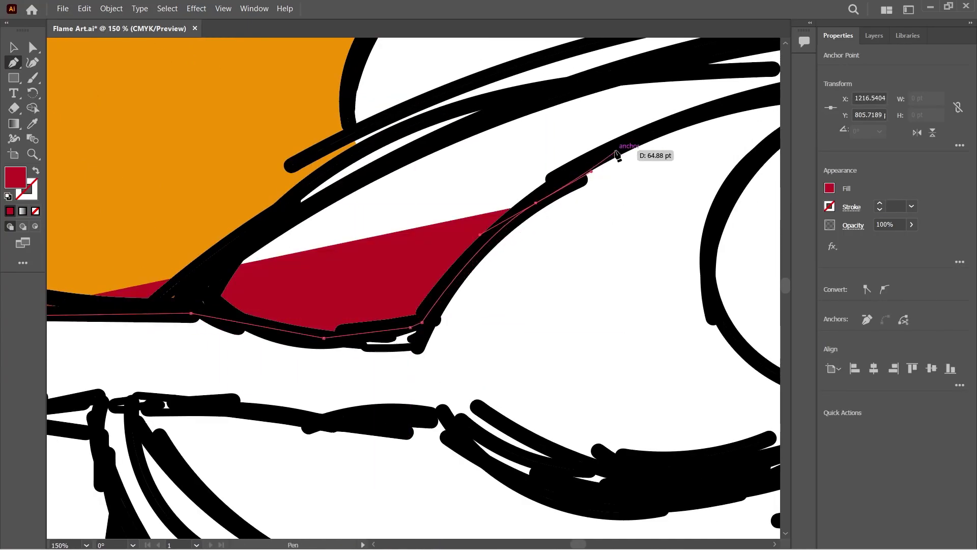
{"action": "left_click", "coordinate": [588, 156]}
{"action": "left_click", "coordinate": [656, 130]}
{"action": "left_click_drag", "start_coordinate": [656, 130], "coordinate": [334, 204]}
{"action": "left_click", "coordinate": [407, 181]}
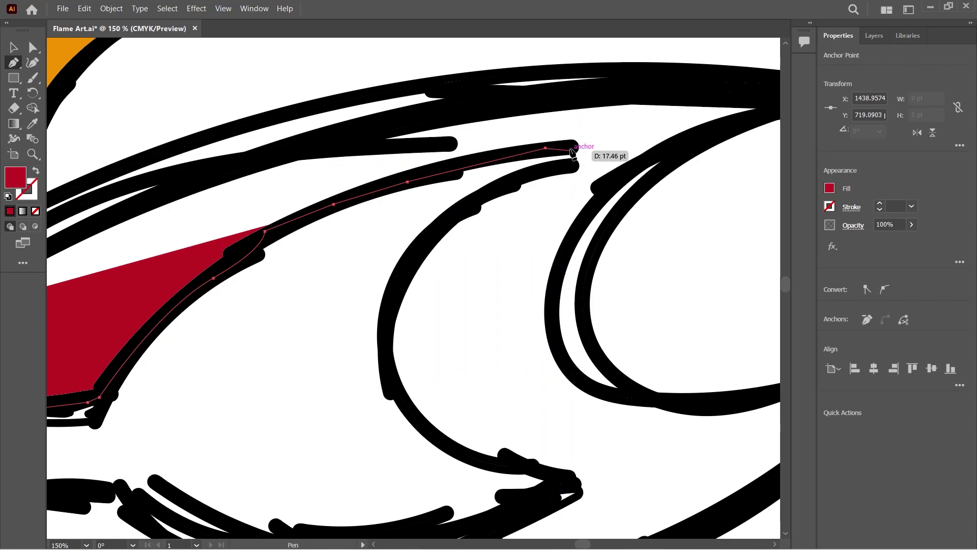
{"action": "left_click", "coordinate": [572, 151]}
{"action": "left_click", "coordinate": [574, 162]}
{"action": "left_click_drag", "start_coordinate": [433, 244], "coordinate": [384, 320]}
{"action": "left_click", "coordinate": [390, 375]}
{"action": "key", "text": "ctrl+z"}
{"action": "key", "text": "ctrl+z"}
Continue the wing path down the right wing's concave inner curve to the pointed tip of the thick lower stroke.
{"action": "left_click_drag", "start_coordinate": [411, 253], "coordinate": [382, 322]}
{"action": "left_click", "coordinate": [385, 369]}
{"action": "left_click", "coordinate": [421, 429]}
{"action": "left_click_drag", "start_coordinate": [421, 428], "coordinate": [362, 274]}
{"action": "left_click", "coordinate": [427, 303]}
{"action": "left_click", "coordinate": [490, 318]}
{"action": "left_click", "coordinate": [516, 332]}
Continue the wing path back along the right wing's thick lower stroke and across the top of the blade.
{"action": "left_click", "coordinate": [430, 368]}
{"action": "left_click", "coordinate": [275, 403]}
{"action": "left_click_drag", "start_coordinate": [153, 364], "coordinate": [497, 303]}
{"action": "left_click_drag", "start_coordinate": [425, 296], "coordinate": [405, 279]}
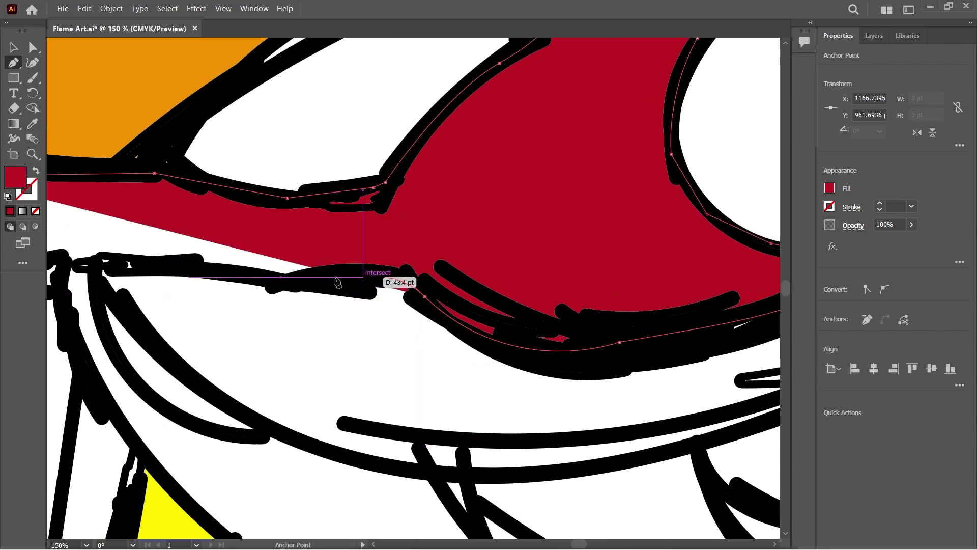
{"action": "left_click", "coordinate": [269, 284]}
{"action": "left_click_drag", "start_coordinate": [216, 264], "coordinate": [733, 336]}
{"action": "left_click", "coordinate": [604, 338]}
{"action": "left_click_drag", "start_coordinate": [516, 342], "coordinate": [498, 350]}
{"action": "left_click", "coordinate": [477, 383]}
Continue the wing path along the left wing's lower outline to the tip of its lowest feather.
{"action": "left_click_drag", "start_coordinate": [422, 426], "coordinate": [677, 255]}
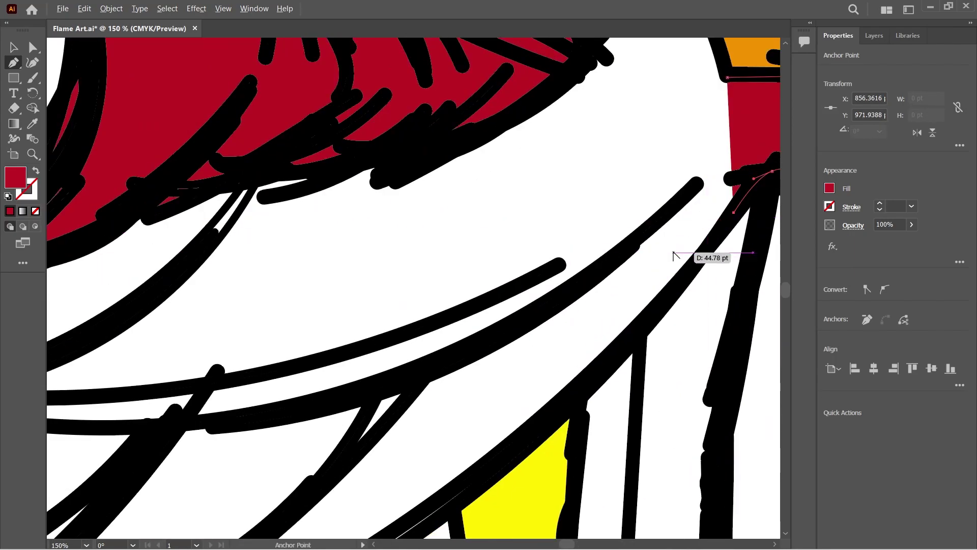
{"action": "scroll", "coordinate": [676, 255], "scroll_direction": "down", "scroll_amount": 3}
{"action": "scroll", "coordinate": [675, 259], "scroll_direction": "up", "scroll_amount": 1}
{"action": "left_click_drag", "start_coordinate": [566, 370], "coordinate": [517, 395]}
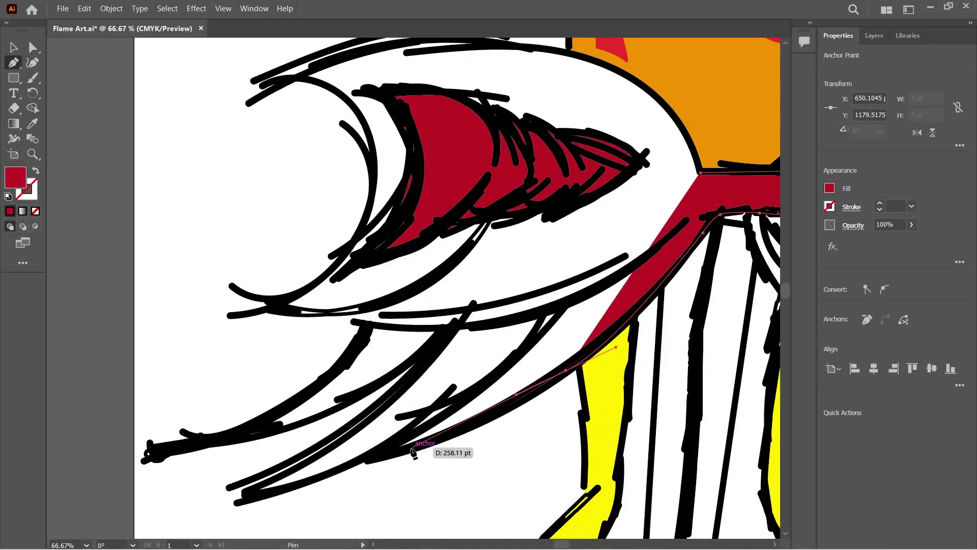
{"action": "left_click", "coordinate": [412, 448]}
{"action": "left_click", "coordinate": [380, 448]}
{"action": "left_click", "coordinate": [407, 433]}
{"action": "left_click_drag", "start_coordinate": [316, 479], "coordinate": [311, 481]}
{"action": "left_click", "coordinate": [246, 493]}
Trace the wing path around the left wing's next feather and back up to the wing's underside.
{"action": "left_click_drag", "start_coordinate": [445, 333], "coordinate": [478, 263]}
{"action": "left_click", "coordinate": [350, 400]}
{"action": "left_click_drag", "start_coordinate": [209, 442], "coordinate": [185, 440]}
{"action": "left_click", "coordinate": [211, 444], "text": "alt"}
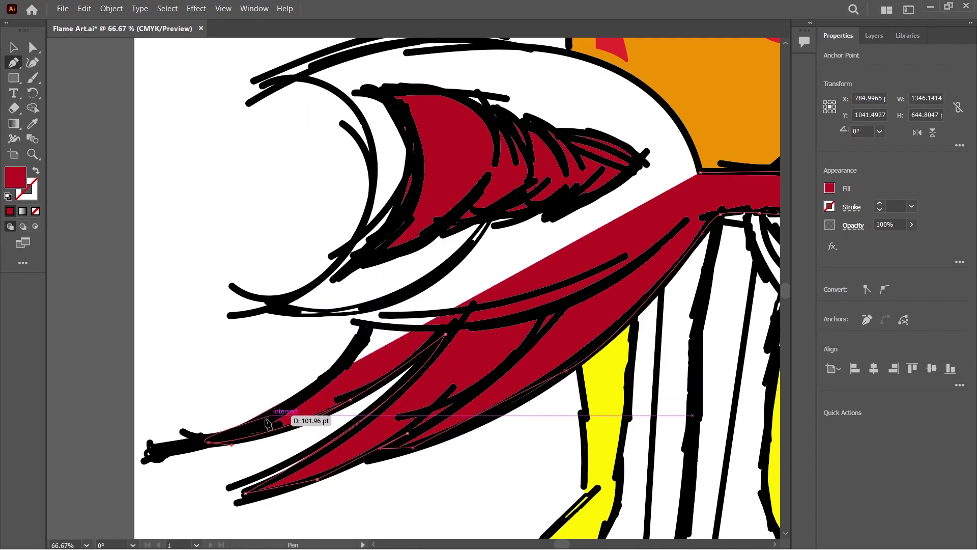
{"action": "left_click_drag", "start_coordinate": [261, 422], "coordinate": [290, 404]}
{"action": "left_click_drag", "start_coordinate": [359, 336], "coordinate": [372, 308]}
{"action": "left_click", "coordinate": [372, 306]}
Continue the wing path around the left wing's uppermost feather and up its concave inner curve to the upper tip.
{"action": "left_click_drag", "start_coordinate": [283, 313], "coordinate": [247, 309]}
{"action": "left_click", "coordinate": [277, 306]}
{"action": "left_click_drag", "start_coordinate": [328, 275], "coordinate": [335, 267]}
{"action": "left_click", "coordinate": [372, 203]}
{"action": "left_click_drag", "start_coordinate": [290, 58], "coordinate": [290, 57]}
{"action": "left_click", "coordinate": [249, 104]}
Trace the left wing's upper outline across to the flame's base, close the wing path and deselect it.
{"action": "left_click_drag", "start_coordinate": [453, 42], "coordinate": [390, 153]}
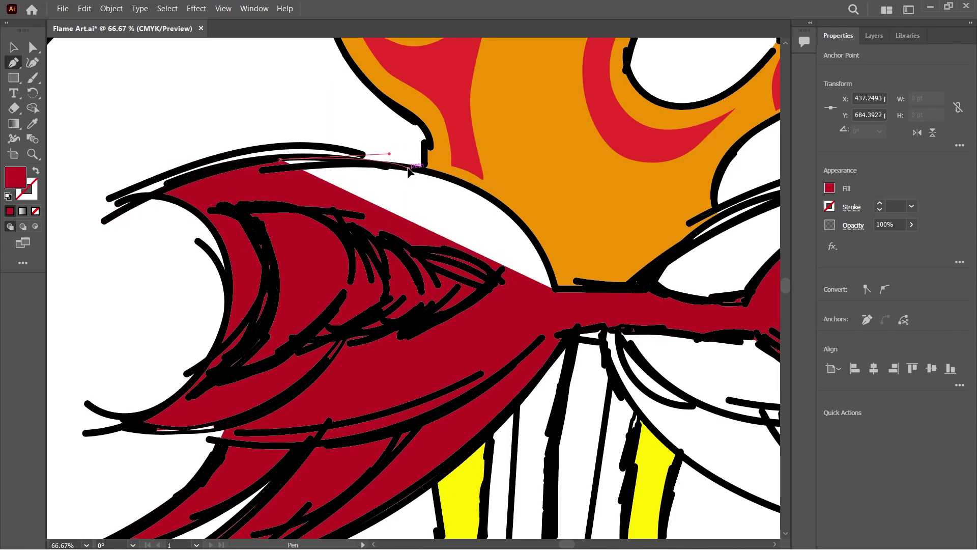
{"action": "left_click", "coordinate": [408, 169]}
{"action": "left_click_drag", "start_coordinate": [556, 289], "coordinate": [585, 403]}
{"action": "key", "text": "v"}
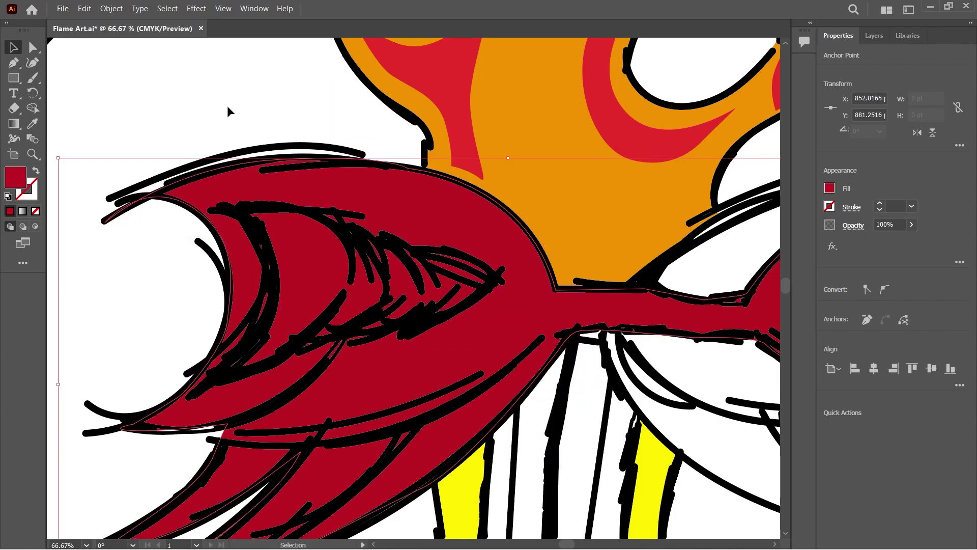
{"action": "left_click", "coordinate": [223, 112]}
Send the closed wing shape behind the red wing details and fill it with tan.
{"action": "scroll", "coordinate": [285, 235], "scroll_direction": "down", "scroll_amount": 2}
{"action": "right_click", "coordinate": [397, 283]}
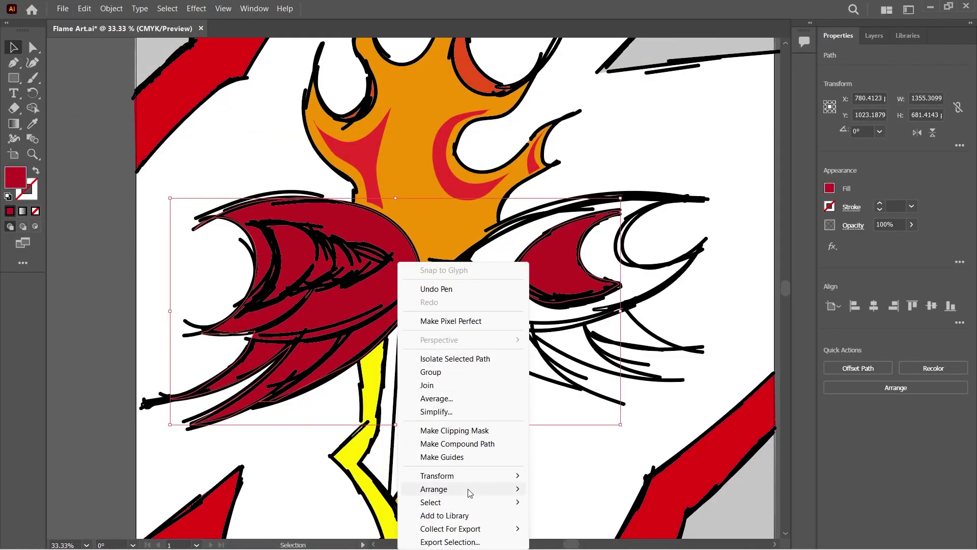
{"action": "mouse_move", "coordinate": [443, 489]}
{"action": "left_click", "coordinate": [585, 470]}
{"action": "left_click", "coordinate": [828, 189]}
{"action": "left_click", "coordinate": [740, 248]}
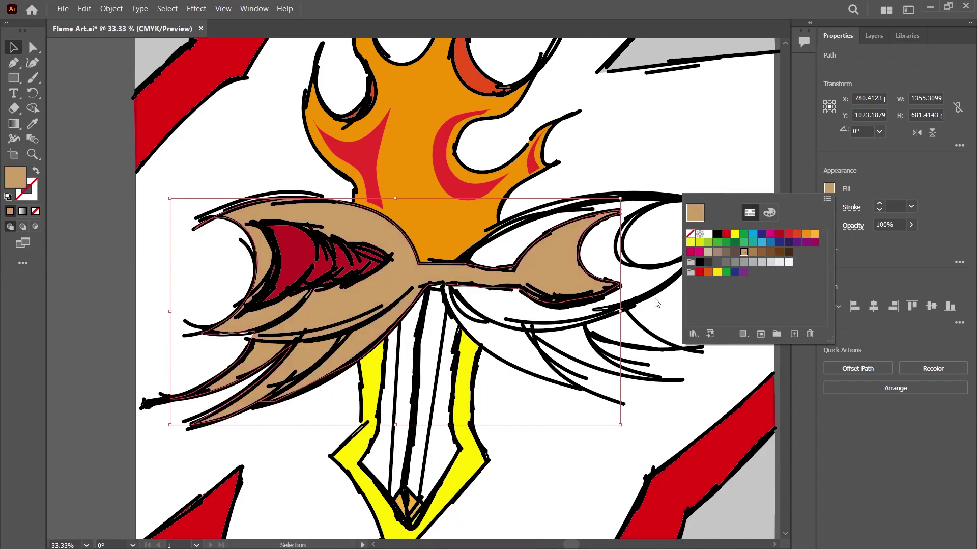
{"action": "left_click", "coordinate": [554, 411]}
Start a new path at the right wing's root and trace down the outer edge of its lowest feather past the yellow blade edge.
{"action": "scroll", "coordinate": [554, 411], "scroll_direction": "down", "scroll_amount": 1}
{"action": "scroll", "coordinate": [568, 389], "scroll_direction": "up", "scroll_amount": 2}
{"action": "scroll", "coordinate": [402, 287], "scroll_direction": "up", "scroll_amount": 4}
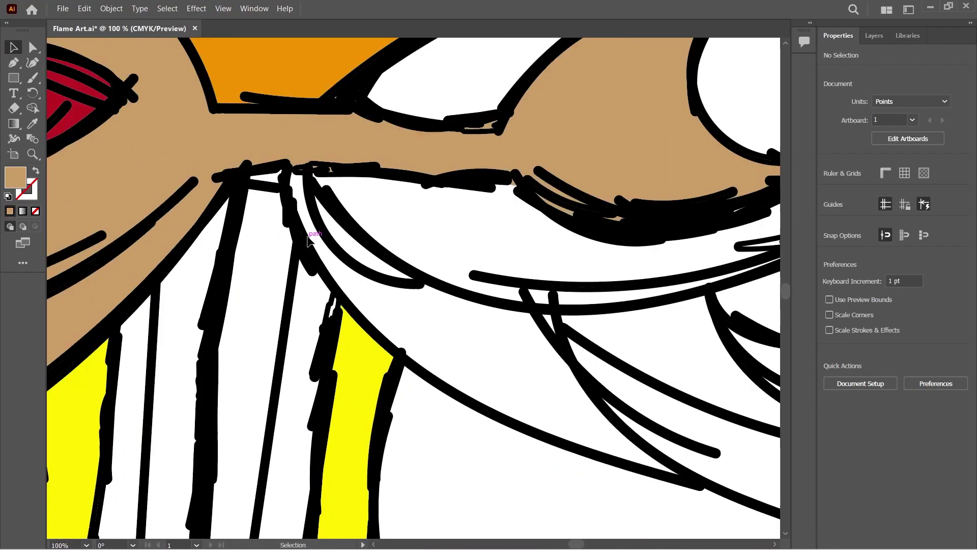
{"action": "key", "text": "p"}
{"action": "left_click", "coordinate": [291, 170]}
{"action": "left_click_drag", "start_coordinate": [288, 213], "coordinate": [290, 232]}
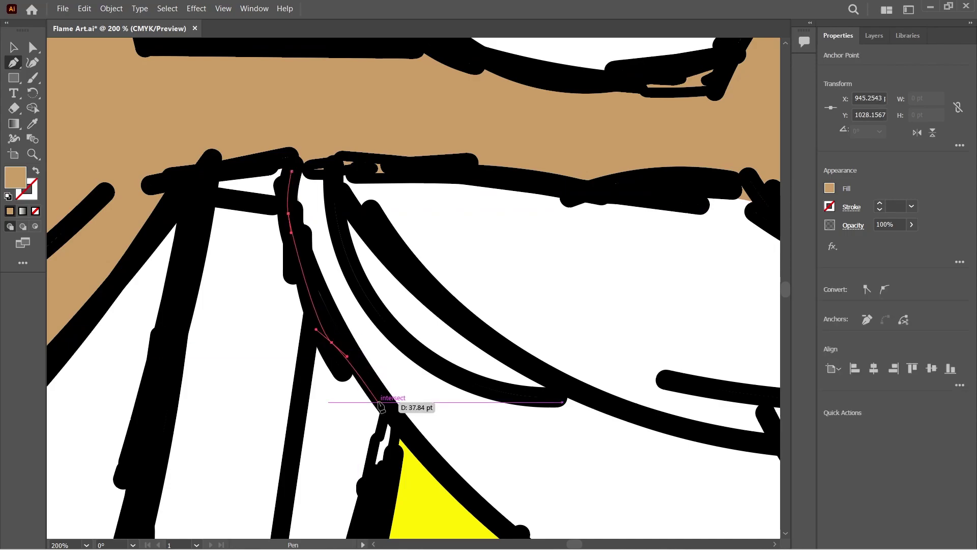
{"action": "left_click", "coordinate": [379, 403]}
{"action": "left_click_drag", "start_coordinate": [378, 402], "coordinate": [342, 284]}
{"action": "left_click", "coordinate": [419, 373]}
Continue the path along the lowest right feather's lower edge to its pointed tip.
{"action": "scroll", "coordinate": [491, 391], "scroll_direction": "up", "scroll_amount": 1}
{"action": "scroll", "coordinate": [479, 392], "scroll_direction": "down", "scroll_amount": 4}
{"action": "scroll", "coordinate": [507, 445], "scroll_direction": "up", "scroll_amount": 2}
{"action": "left_click", "coordinate": [490, 373]}
{"action": "mouse_move", "coordinate": [486, 342]}
{"action": "left_mouse_down"}
{"action": "mouse_move", "coordinate": [483, 351]}
{"action": "mouse_move", "coordinate": [274, 240]}
{"action": "left_mouse_up"}
{"action": "left_click", "coordinate": [508, 377]}
{"action": "left_click", "coordinate": [586, 401]}
{"action": "left_click", "coordinate": [668, 424]}
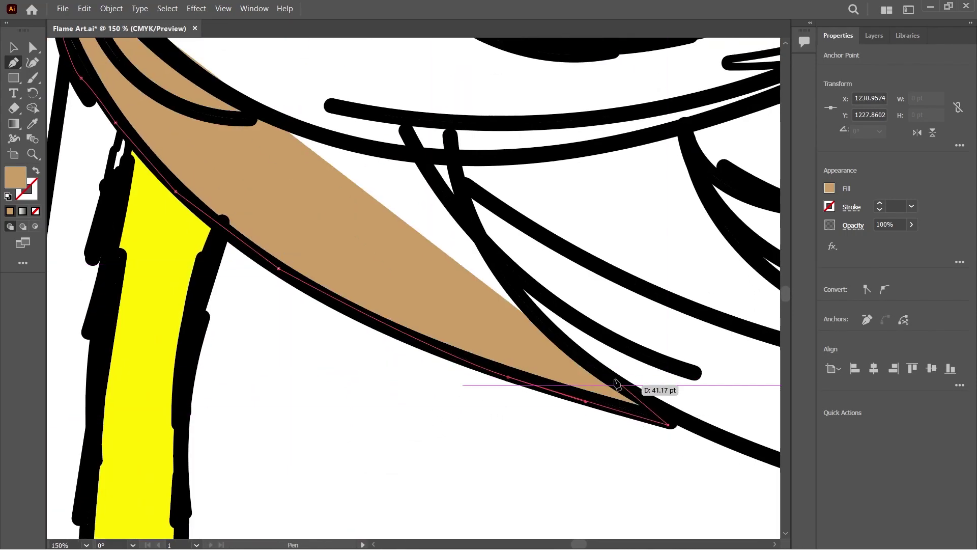
Trace back up the lowest right feather's upper edge to the wing's underside.
{"action": "left_click", "coordinate": [524, 305]}
{"action": "left_click", "coordinate": [511, 285]}
{"action": "left_click", "coordinate": [496, 265]}
{"action": "left_click", "coordinate": [461, 204]}
{"action": "scroll", "coordinate": [466, 203], "scroll_direction": "down", "scroll_amount": 3}
{"action": "scroll", "coordinate": [467, 203], "scroll_direction": "up", "scroll_amount": 1}
{"action": "scroll", "coordinate": [467, 201], "scroll_direction": "up", "scroll_amount": 2}
{"action": "left_click", "coordinate": [455, 227]}
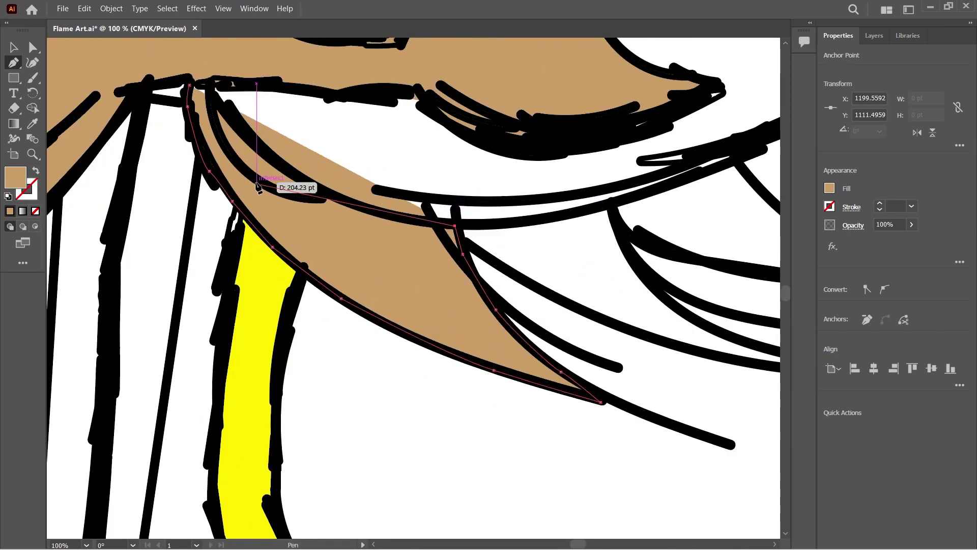
Curve the feather path along the wing's underside back to the root and finish the shape.
{"action": "scroll", "coordinate": [328, 196], "scroll_direction": "up", "scroll_amount": 1}
{"action": "left_click_drag", "start_coordinate": [225, 145], "coordinate": [156, 56]}
{"action": "scroll", "coordinate": [158, 60], "scroll_direction": "up", "scroll_amount": 5}
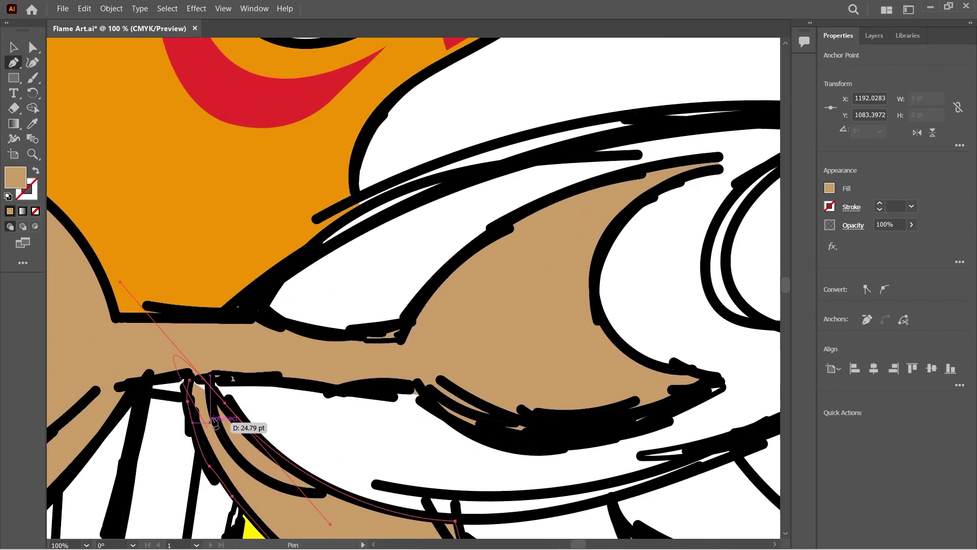
{"action": "scroll", "coordinate": [190, 381], "scroll_direction": "down", "scroll_amount": 2}
{"action": "scroll", "coordinate": [273, 410], "scroll_direction": "down", "scroll_amount": 1}
{"action": "key", "text": "v"}
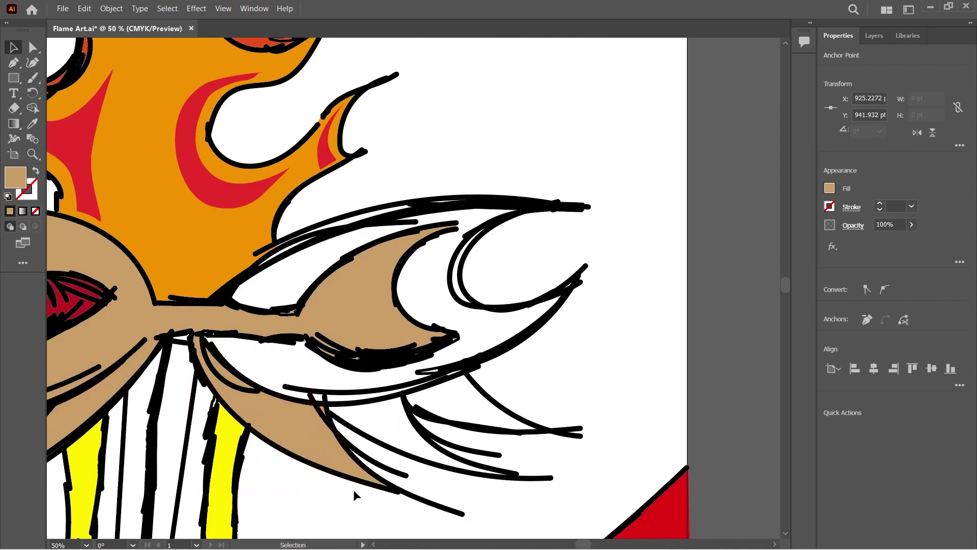
Fill the right wing's lowest feather with green.
{"action": "left_click", "coordinate": [828, 191]}
{"action": "left_click", "coordinate": [816, 234]}
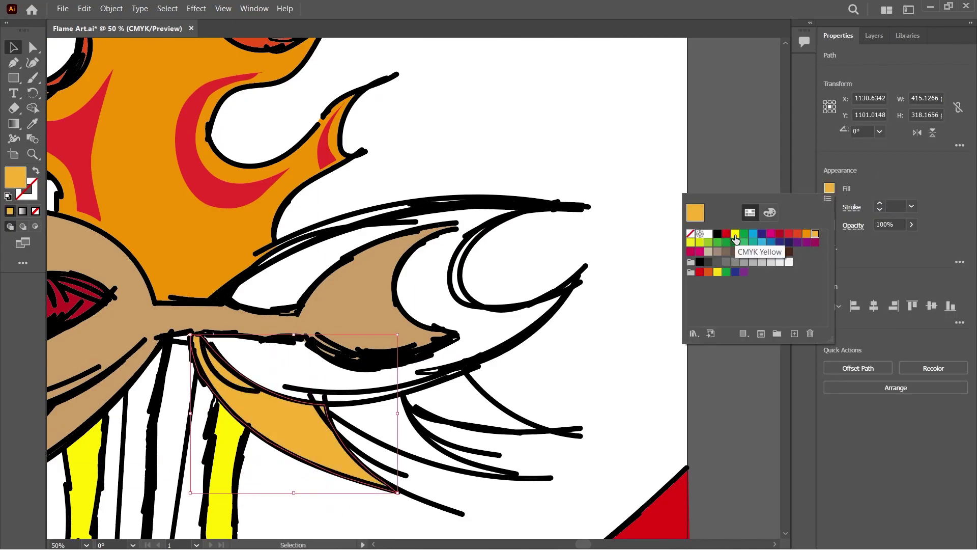
{"action": "left_click", "coordinate": [744, 234]}
{"action": "left_click", "coordinate": [717, 242]}
{"action": "left_click", "coordinate": [664, 283]}
Trace the lower edge of the right wing's second feather from the wing's underside to its pointed tip.
{"action": "scroll", "coordinate": [392, 433], "scroll_direction": "up", "scroll_amount": 4}
{"action": "left_click_drag", "start_coordinate": [342, 460], "coordinate": [330, 337]}
{"action": "scroll", "coordinate": [330, 335], "scroll_direction": "down", "scroll_amount": 1}
{"action": "key", "text": "p"}
{"action": "left_click", "coordinate": [178, 264]}
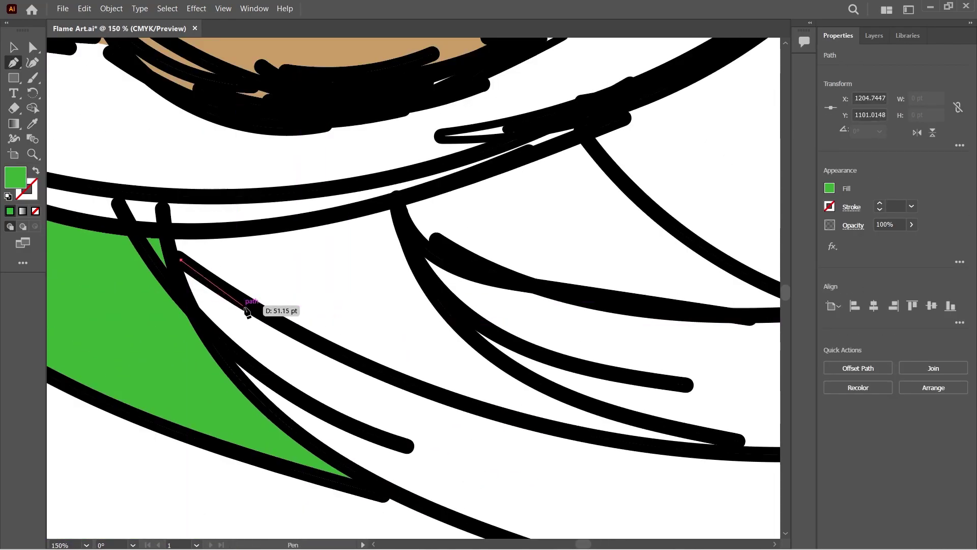
{"action": "left_click", "coordinate": [248, 315]}
{"action": "left_click", "coordinate": [387, 385]}
{"action": "left_click_drag", "start_coordinate": [661, 410], "coordinate": [502, 369]}
{"action": "left_click_drag", "start_coordinate": [609, 422], "coordinate": [611, 422]}
{"action": "left_click", "coordinate": [658, 422]}
Trace back along the second feather's upper edge and the wing's underside to outline its shape.
{"action": "left_click", "coordinate": [564, 410]}
{"action": "left_click", "coordinate": [435, 376]}
{"action": "left_click_drag", "start_coordinate": [325, 319], "coordinate": [315, 300]}
{"action": "mouse_move", "coordinate": [242, 193]}
{"action": "left_mouse_down"}
{"action": "mouse_move", "coordinate": [240, 156]}
{"action": "mouse_move", "coordinate": [436, 157]}
{"action": "left_mouse_up"}
{"action": "left_click", "coordinate": [235, 164]}
{"action": "scroll", "coordinate": [236, 164], "scroll_direction": "down", "scroll_amount": 1}
{"action": "scroll", "coordinate": [336, 182], "scroll_direction": "up", "scroll_amount": 2}
{"action": "left_click_drag", "start_coordinate": [231, 176], "coordinate": [200, 165]}
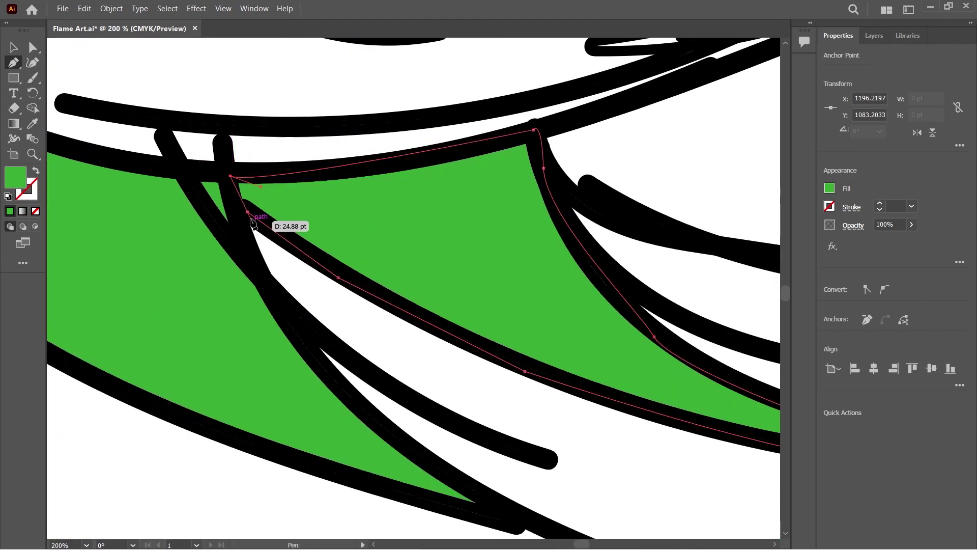
Fill the right wing's second feather with medium blue.
{"action": "key", "text": "v"}
{"action": "scroll", "coordinate": [378, 360], "scroll_direction": "down", "scroll_amount": 3}
{"action": "left_click", "coordinate": [830, 188]}
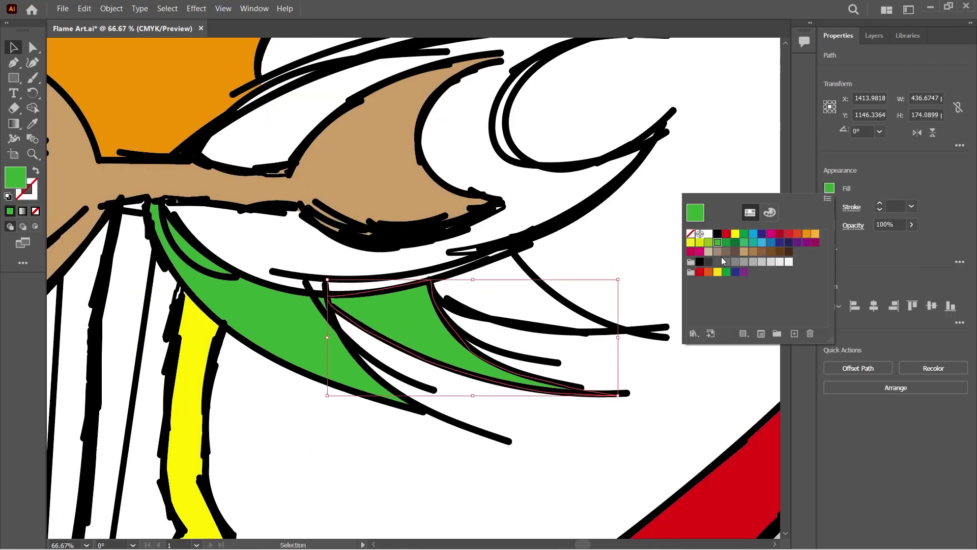
{"action": "left_click", "coordinate": [761, 234]}
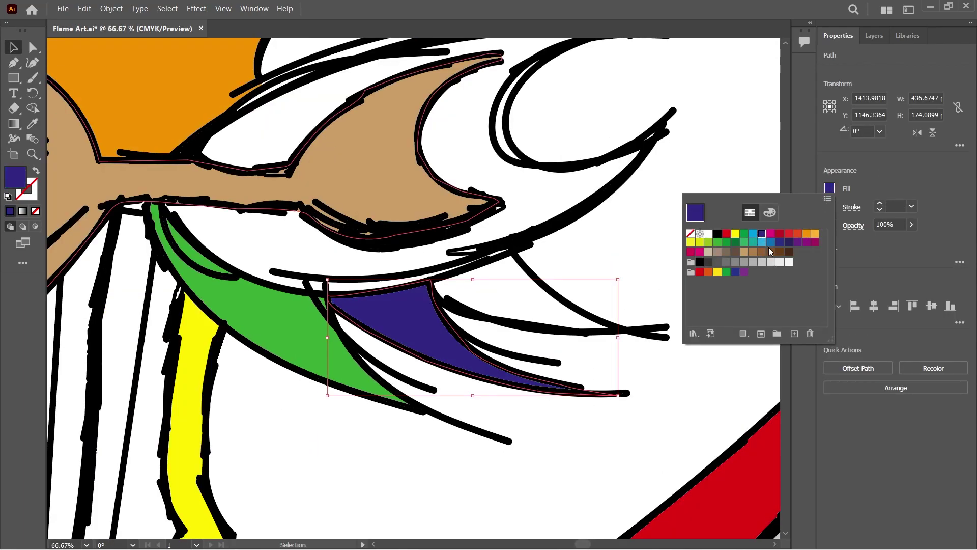
{"action": "left_click", "coordinate": [771, 243]}
Start a path at the second feather's upper corner and trace the third feather's lower edge to its tip.
{"action": "key", "text": "ctrl+plus"}
{"action": "left_click_drag", "start_coordinate": [633, 389], "coordinate": [354, 369]}
{"action": "key", "text": "ctrl+plus"}
{"action": "key", "text": "p"}
{"action": "left_click", "coordinate": [163, 233]}
{"action": "left_click_drag", "start_coordinate": [232, 299], "coordinate": [258, 307]}
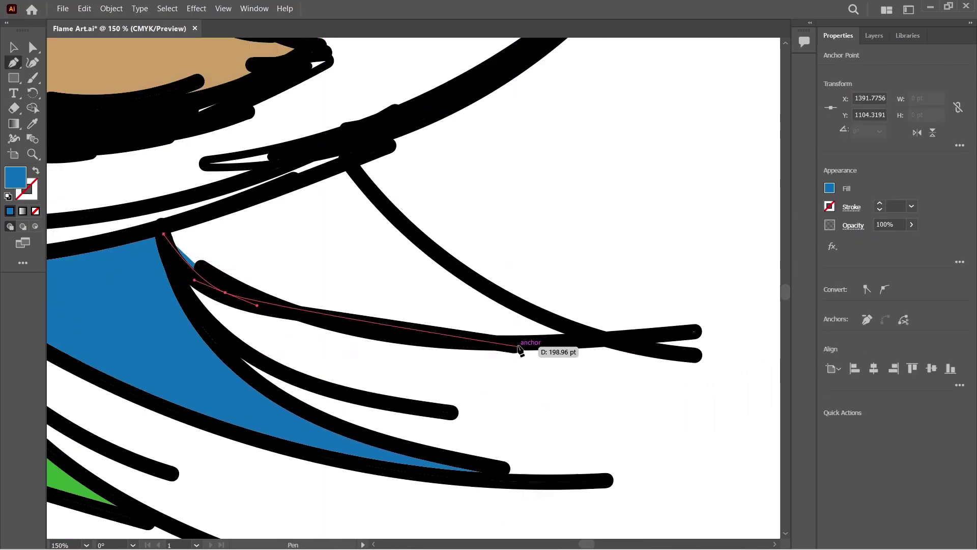
{"action": "left_click_drag", "start_coordinate": [521, 350], "coordinate": [550, 351]}
{"action": "left_click", "coordinate": [632, 344]}
Trace the third feather's upper edge back to the wing's underside and close the path at its starting point.
{"action": "left_click_drag", "start_coordinate": [484, 290], "coordinate": [464, 274]}
{"action": "left_click_drag", "start_coordinate": [376, 190], "coordinate": [365, 181]}
{"action": "left_click", "coordinate": [349, 164]}
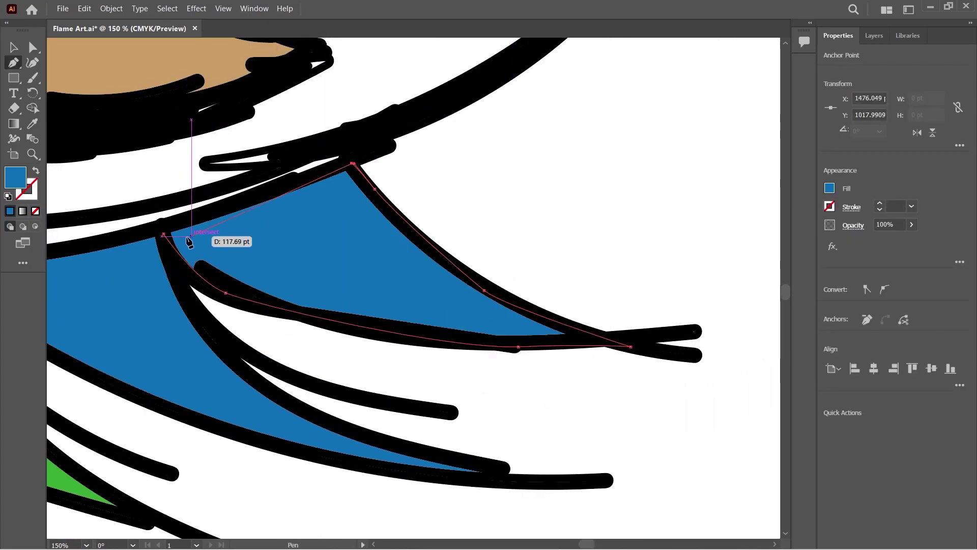
{"action": "left_click", "coordinate": [163, 233]}
{"action": "scroll", "coordinate": [172, 235], "scroll_direction": "down", "scroll_amount": 4}
Fill the right wing's third feather with CMYK Yellow.
{"action": "key", "text": "v"}
{"action": "left_click", "coordinate": [423, 220]}
{"action": "scroll", "coordinate": [338, 246], "scroll_direction": "up", "scroll_amount": 2}
{"action": "left_click_drag", "start_coordinate": [338, 247], "coordinate": [584, 285]}
{"action": "left_click", "coordinate": [584, 285]}
{"action": "left_click", "coordinate": [830, 189]}
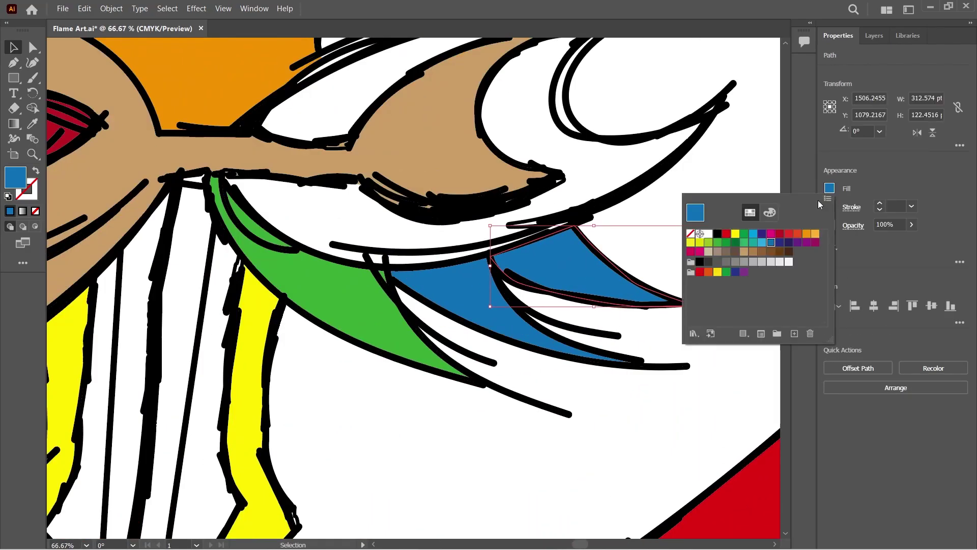
{"action": "left_click", "coordinate": [737, 239]}
{"action": "key", "text": "Escape"}
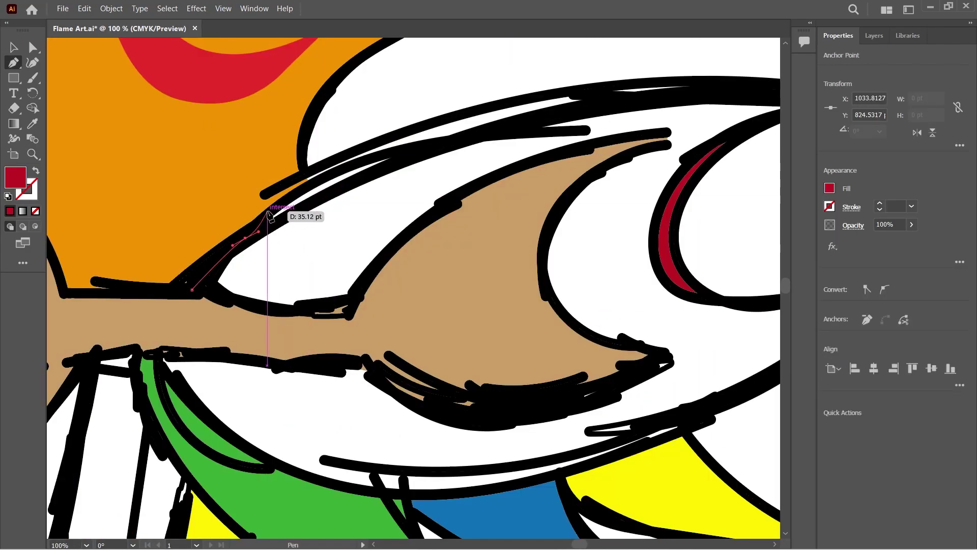
Trace the dark red wing path along the right wing's upper outline to its upper tip.
{"action": "left_click", "coordinate": [352, 186]}
{"action": "left_click_drag", "start_coordinate": [351, 185], "coordinate": [118, 281]}
{"action": "left_click_drag", "start_coordinate": [240, 227], "coordinate": [280, 214]}
{"action": "left_click", "coordinate": [410, 194]}
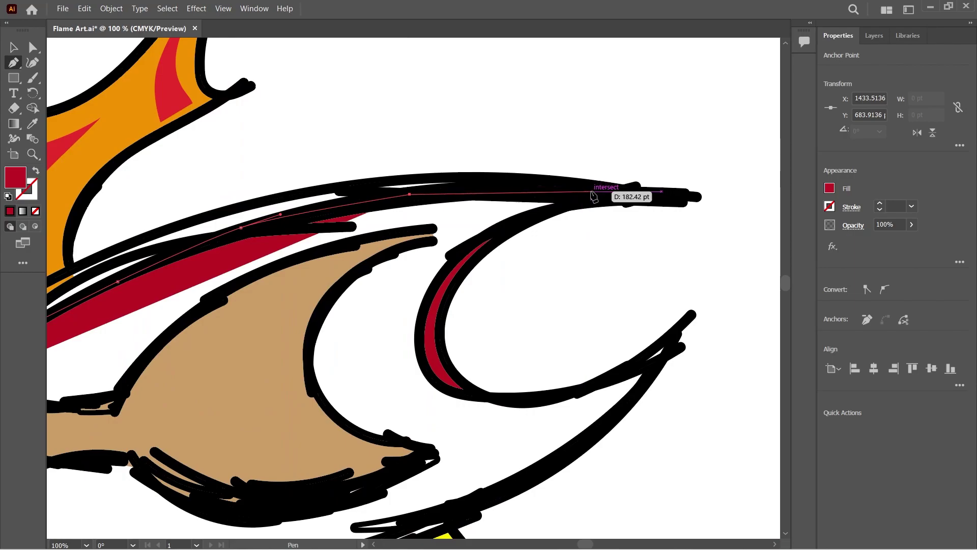
{"action": "left_click", "coordinate": [592, 193]}
Continue around the right wing's concave outer curve to the lower pointed tip.
{"action": "left_click_drag", "start_coordinate": [509, 227], "coordinate": [485, 236]}
{"action": "left_click", "coordinate": [475, 387]}
{"action": "left_click_drag", "start_coordinate": [549, 453], "coordinate": [559, 437]}
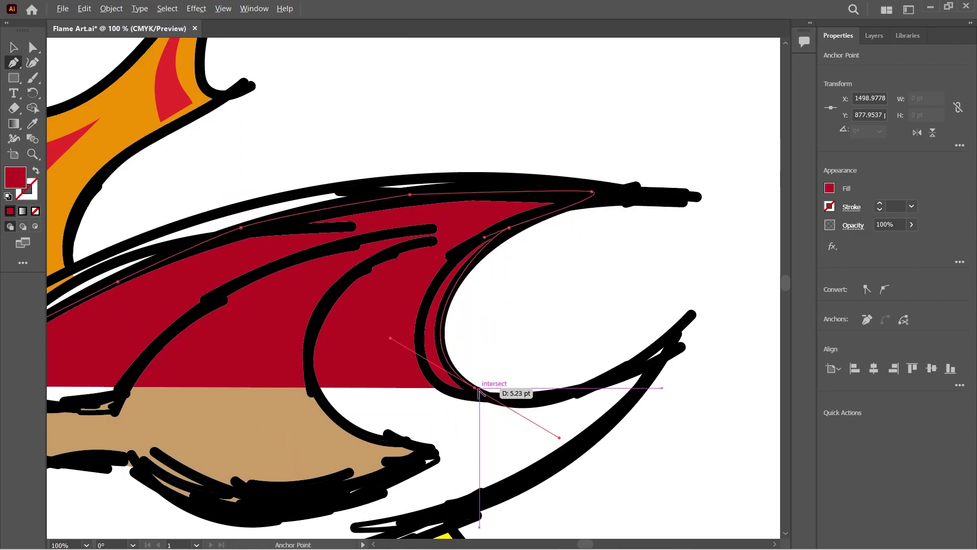
{"action": "left_click", "coordinate": [548, 395]}
{"action": "left_click", "coordinate": [666, 342]}
Trace the right wing's lower outline from its lower tip back above the yellow feather.
{"action": "left_click_drag", "start_coordinate": [624, 411], "coordinate": [610, 420]}
{"action": "key", "text": "space"}
{"action": "left_click_drag", "start_coordinate": [544, 469], "coordinate": [634, 413]}
{"action": "left_click_drag", "start_coordinate": [574, 446], "coordinate": [546, 460]}
{"action": "left_click_drag", "start_coordinate": [412, 517], "coordinate": [407, 518]}
{"action": "key", "text": "space"}
{"action": "left_click_drag", "start_coordinate": [411, 518], "coordinate": [624, 426]}
Finish tracing the right wing's underside to its root and extend the shape across the wing's middle to meet the upper part.
{"action": "left_click_drag", "start_coordinate": [447, 441], "coordinate": [399, 435]}
{"action": "left_click_drag", "start_coordinate": [256, 345], "coordinate": [208, 285]}
{"action": "left_click", "coordinate": [276, 232]}
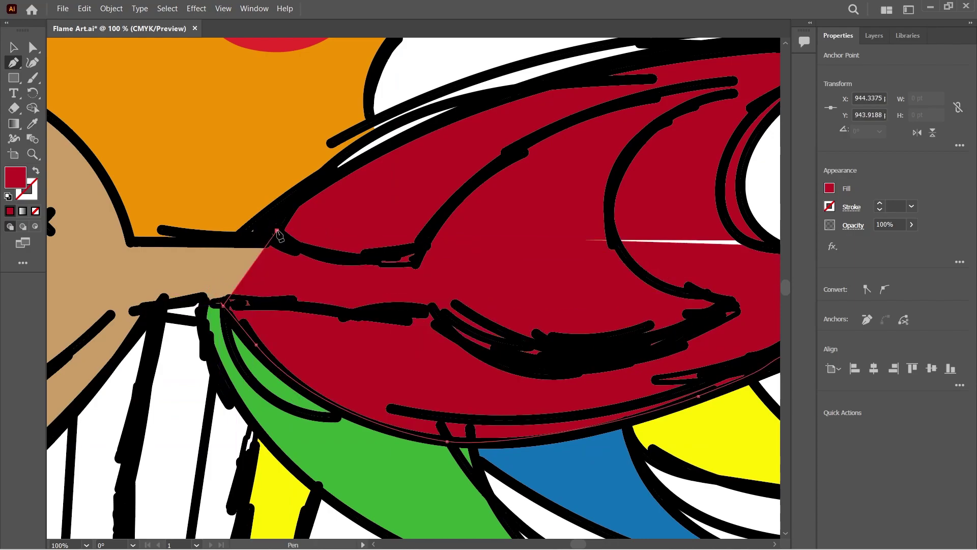
{"action": "scroll", "coordinate": [311, 196], "scroll_direction": "down", "scroll_amount": 2}
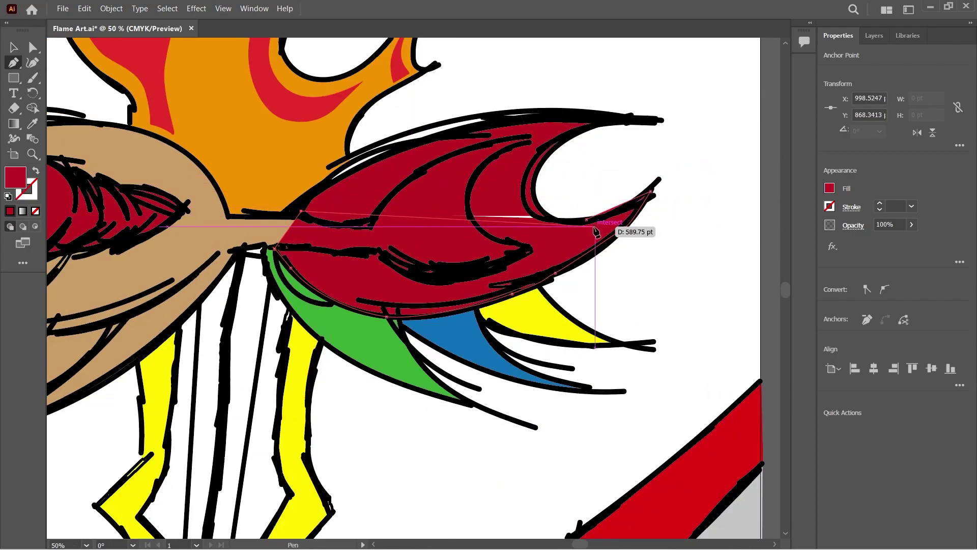
{"action": "left_click", "coordinate": [534, 210]}
Group the right wing's upper and lower shapes and fill the group with light gray.
{"action": "key", "text": "v"}
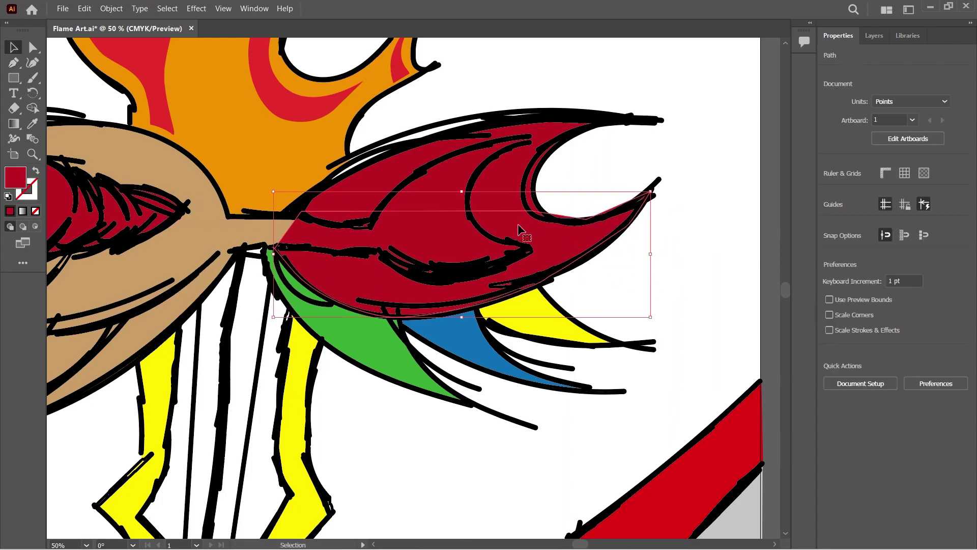
{"action": "left_click", "coordinate": [513, 198], "text": "shift"}
{"action": "left_click", "coordinate": [649, 260]}
{"action": "left_click", "coordinate": [367, 183]}
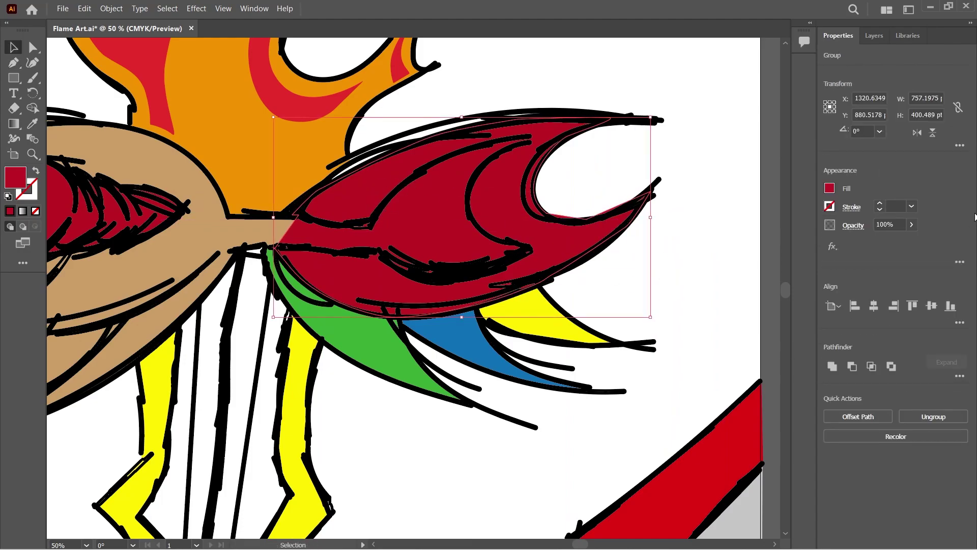
{"action": "left_click", "coordinate": [830, 188]}
{"action": "left_click", "coordinate": [774, 264]}
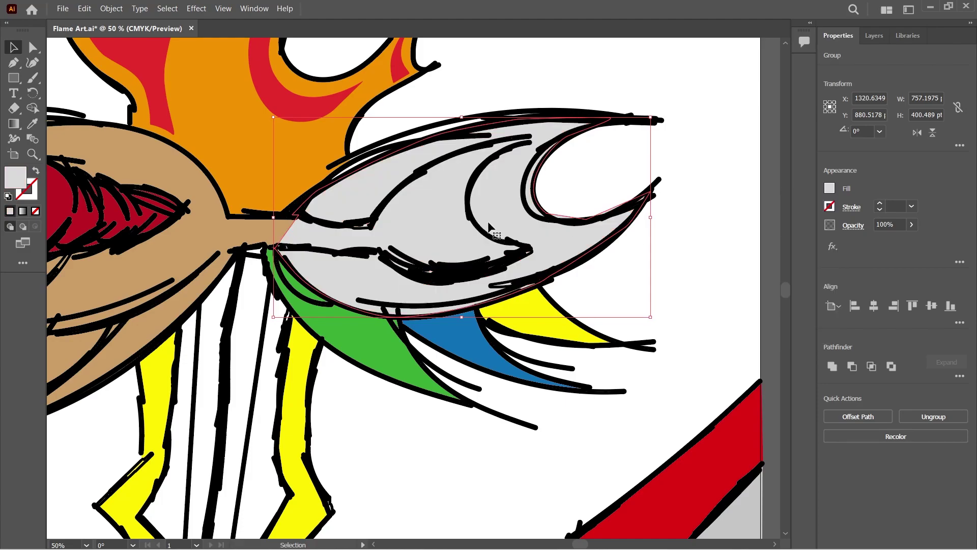
Send the light gray wing group behind the other coloured shapes and deselect it.
{"action": "right_click", "coordinate": [504, 215]}
{"action": "mouse_move", "coordinate": [537, 367]}
{"action": "left_click", "coordinate": [705, 411]}
{"action": "left_click", "coordinate": [686, 333]}
{"action": "scroll", "coordinate": [686, 333], "scroll_direction": "down", "scroll_amount": 1}
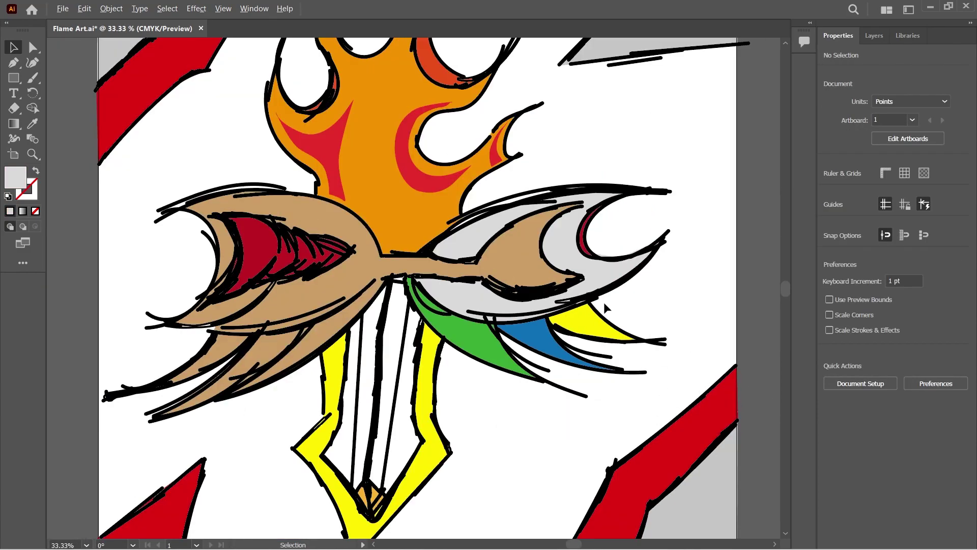
Start a light gray path in the gap along the right wing's upper outline and trace its lower edge toward the wing's tip.
{"action": "scroll", "coordinate": [586, 203], "scroll_direction": "up", "scroll_amount": 3}
{"action": "key", "text": "p"}
{"action": "left_click", "coordinate": [263, 373]}
{"action": "left_click", "coordinate": [370, 320]}
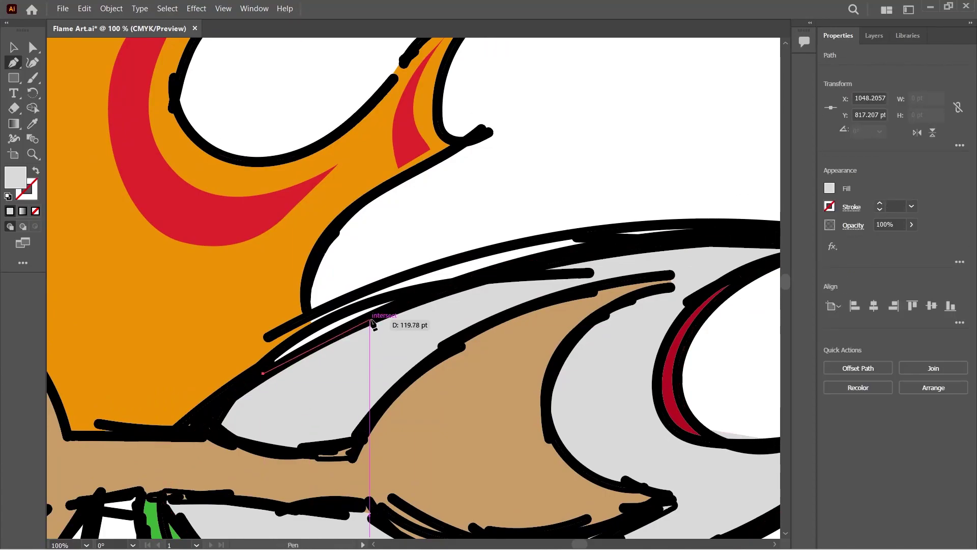
{"action": "left_click", "coordinate": [386, 311]}
{"action": "left_click", "coordinate": [460, 280]}
{"action": "left_click", "coordinate": [517, 267]}
{"action": "left_click", "coordinate": [576, 256]}
{"action": "left_click", "coordinate": [737, 238]}
Trace back along the outermost upper stroke of the right wing and close the strip at its starting point.
{"action": "left_click_drag", "start_coordinate": [702, 232], "coordinate": [581, 260]}
{"action": "left_click", "coordinate": [694, 268]}
{"action": "left_click_drag", "start_coordinate": [482, 254], "coordinate": [396, 269]}
{"action": "left_click", "coordinate": [278, 305]}
{"action": "left_click", "coordinate": [140, 390]}
{"action": "left_click", "coordinate": [118, 416]}
{"action": "left_click", "coordinate": [142, 401]}
{"action": "scroll", "coordinate": [148, 402], "scroll_direction": "down", "scroll_amount": 1}
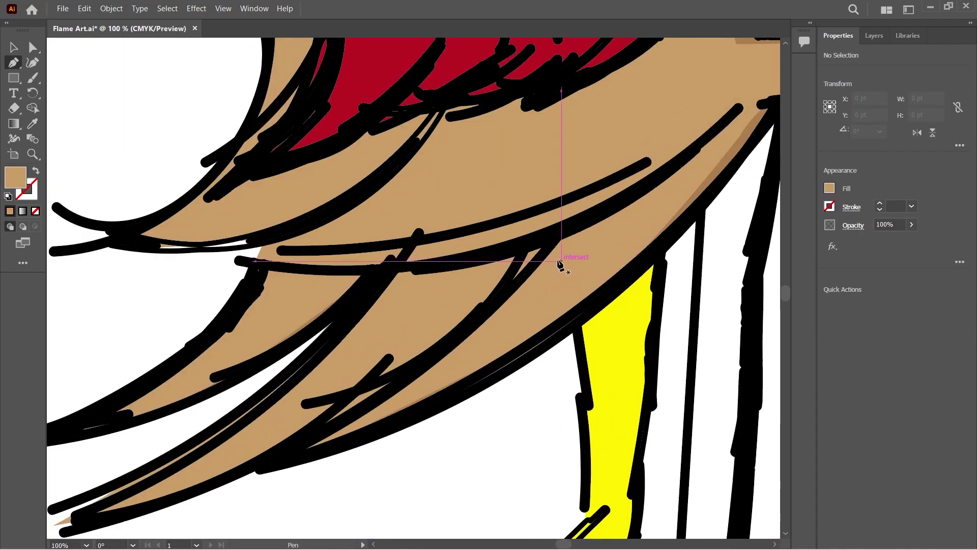
Draw a slim pointed shading shape inside the left wing's lowest feather and fill it with dark gray.
{"action": "left_click", "coordinate": [557, 255]}
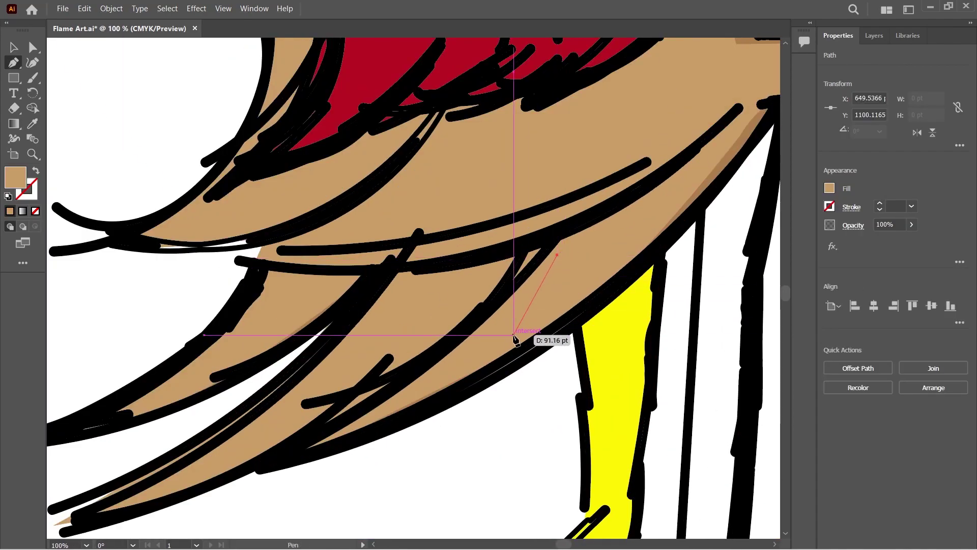
{"action": "left_click", "coordinate": [377, 411]}
{"action": "left_click", "coordinate": [557, 254]}
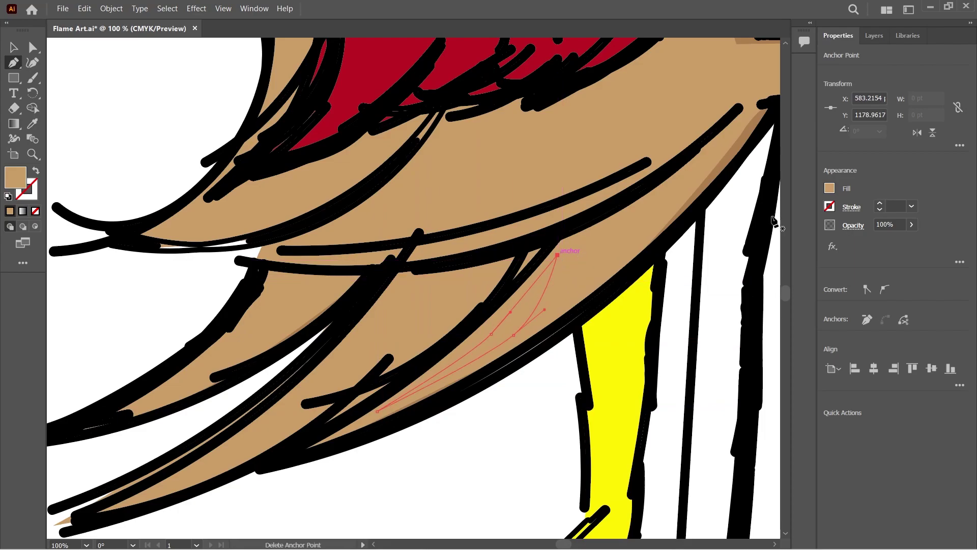
{"action": "left_click", "coordinate": [829, 188]}
{"action": "left_click", "coordinate": [707, 262]}
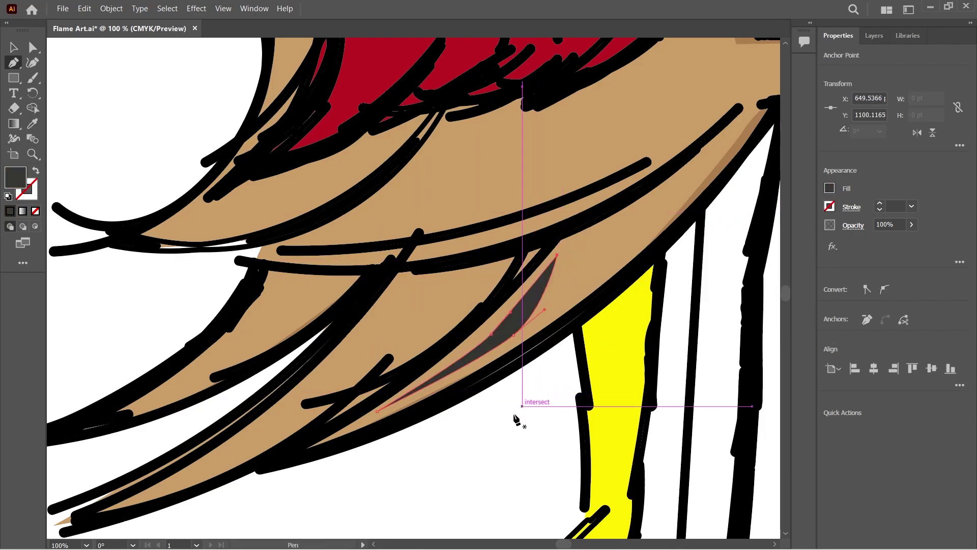
Draw a dark gray shading shape inside the left wing's middle lower feather, notching it around the short inner stroke.
{"action": "left_click_drag", "start_coordinate": [527, 401], "coordinate": [652, 366]}
{"action": "left_click", "coordinate": [498, 321]}
{"action": "left_click_drag", "start_coordinate": [484, 340], "coordinate": [474, 346]}
{"action": "left_click", "coordinate": [442, 354]}
{"action": "left_click_drag", "start_coordinate": [354, 426], "coordinate": [302, 441]}
{"action": "left_click", "coordinate": [437, 380]}
{"action": "left_click_drag", "start_coordinate": [389, 386], "coordinate": [400, 379]}
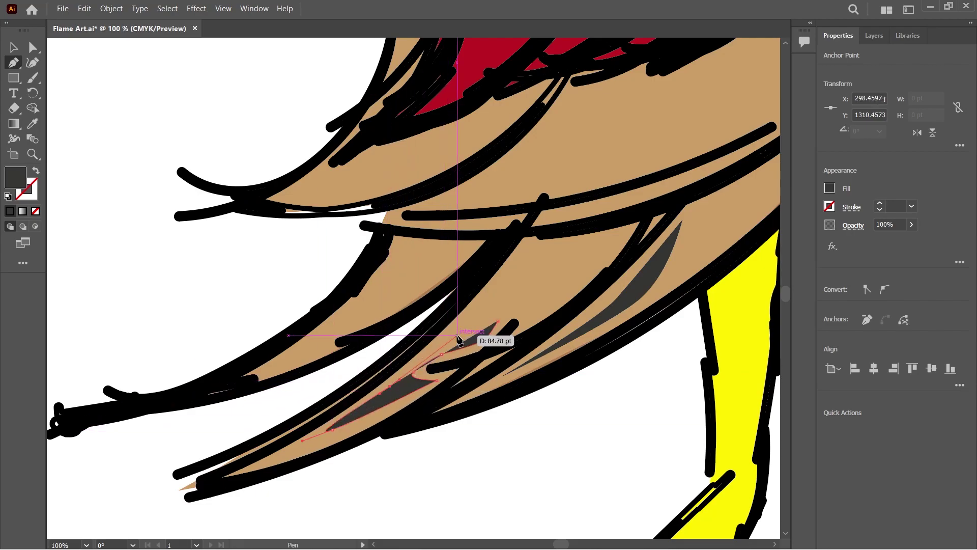
Draw a closed dark gray shading shape inside the left wing's upper lower-edge feather, curving around its short inner stroke.
{"action": "scroll", "coordinate": [164, 342], "scroll_direction": "up", "scroll_amount": 1}
{"action": "left_click", "coordinate": [305, 386]}
{"action": "left_click", "coordinate": [315, 390]}
{"action": "left_click", "coordinate": [418, 355]}
{"action": "left_click_drag", "start_coordinate": [409, 334], "coordinate": [422, 329]}
{"action": "left_click_drag", "start_coordinate": [490, 302], "coordinate": [504, 295]}
{"action": "left_click", "coordinate": [589, 237]}
{"action": "left_click_drag", "start_coordinate": [472, 253], "coordinate": [474, 254]}
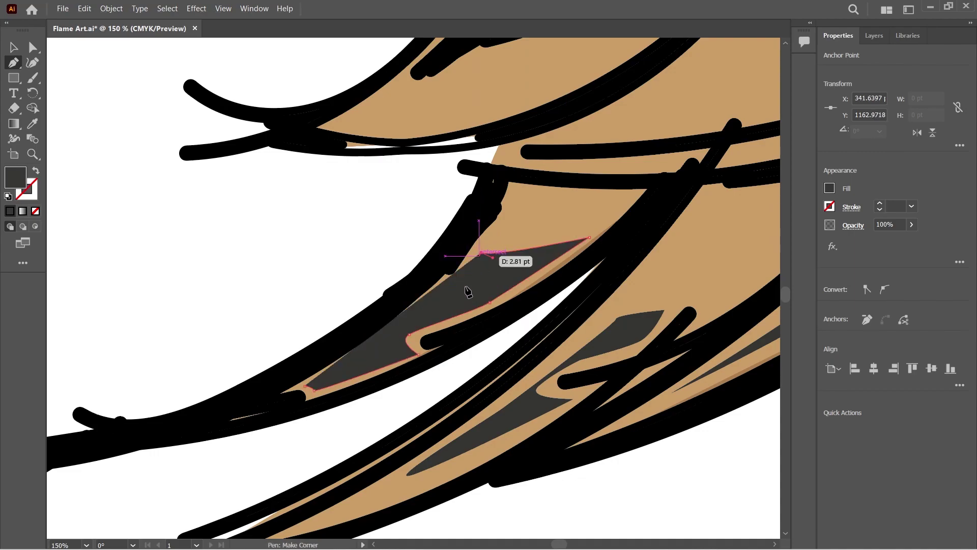
{"action": "left_click", "coordinate": [305, 386]}
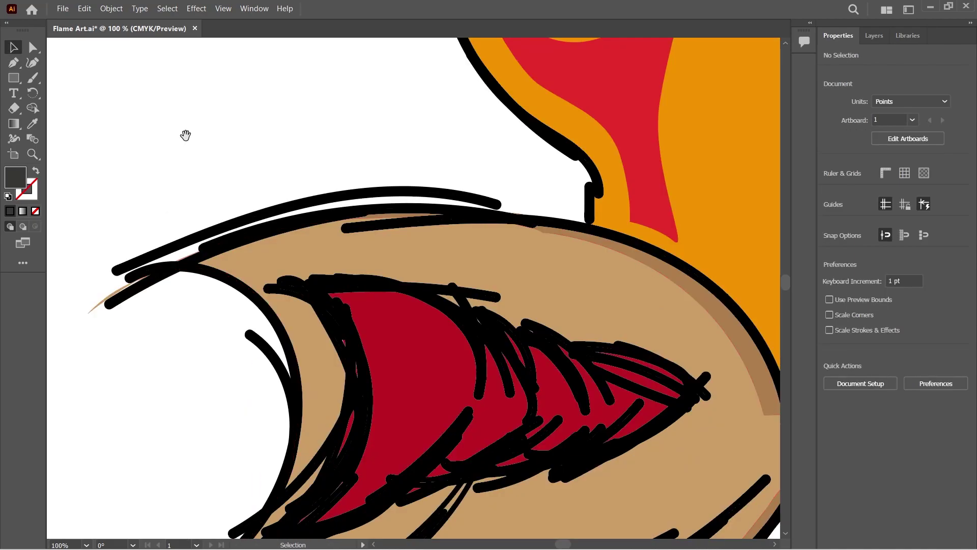
Start a dark gray path at the left wing's tip and trace the lower edge of the gap along its upper outline.
{"action": "left_click_drag", "start_coordinate": [185, 135], "coordinate": [273, 283]}
{"action": "scroll", "coordinate": [265, 377], "scroll_direction": "up", "scroll_amount": 1}
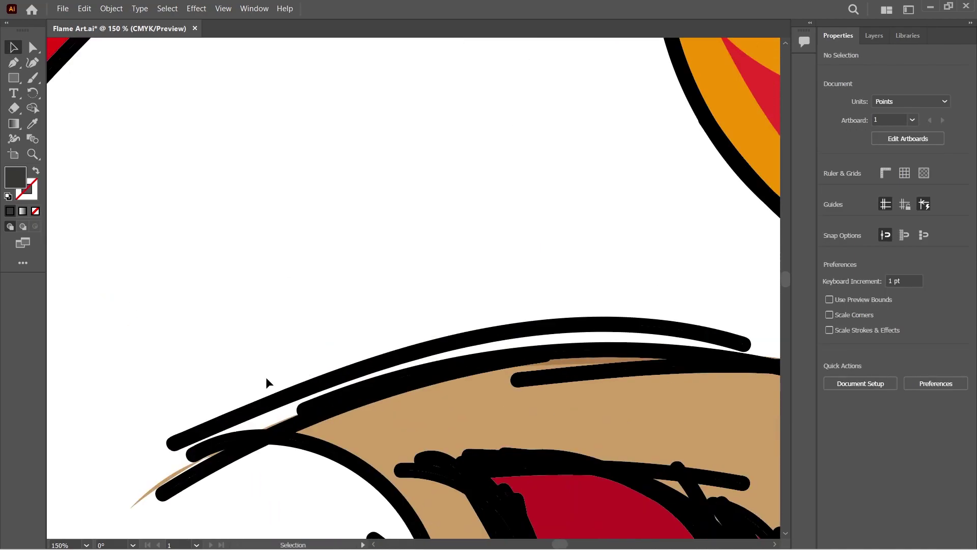
{"action": "key", "text": "p"}
{"action": "left_click", "coordinate": [220, 462]}
{"action": "left_click_drag", "start_coordinate": [524, 353], "coordinate": [578, 351]}
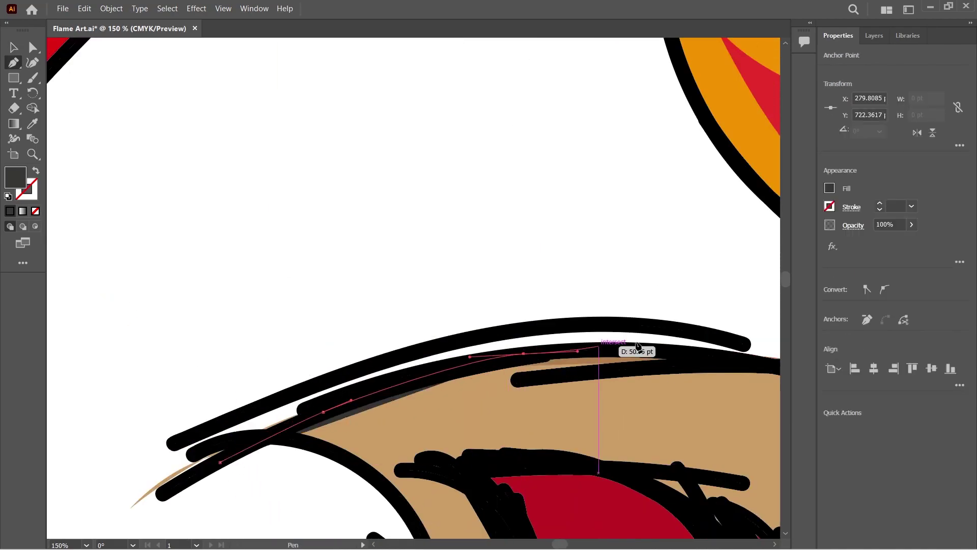
{"action": "left_click", "coordinate": [755, 356]}
Trace back along the left wing's outermost upper stroke to the tip, close the strip and deselect it.
{"action": "left_click_drag", "start_coordinate": [734, 339], "coordinate": [715, 331]}
{"action": "left_click_drag", "start_coordinate": [618, 324], "coordinate": [599, 324]}
{"action": "left_click_drag", "start_coordinate": [500, 333], "coordinate": [431, 347]}
{"action": "left_click_drag", "start_coordinate": [254, 406], "coordinate": [232, 414]}
{"action": "left_click", "coordinate": [180, 438]}
{"action": "left_click_drag", "start_coordinate": [221, 447], "coordinate": [221, 469]}
{"action": "scroll", "coordinate": [254, 488], "scroll_direction": "down", "scroll_amount": 1}
{"action": "key", "text": "v"}
{"action": "scroll", "coordinate": [508, 447], "scroll_direction": "down", "scroll_amount": 1}
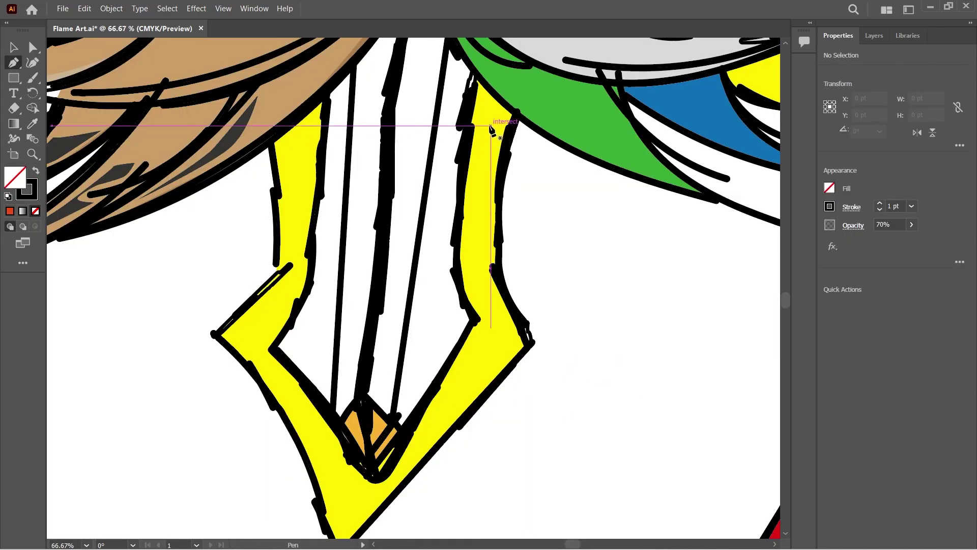
Draw an open, unfilled angular centre line down the right side of the blade's yellow border and deselect it.
{"action": "left_click", "coordinate": [491, 122]}
{"action": "left_click", "coordinate": [476, 274]}
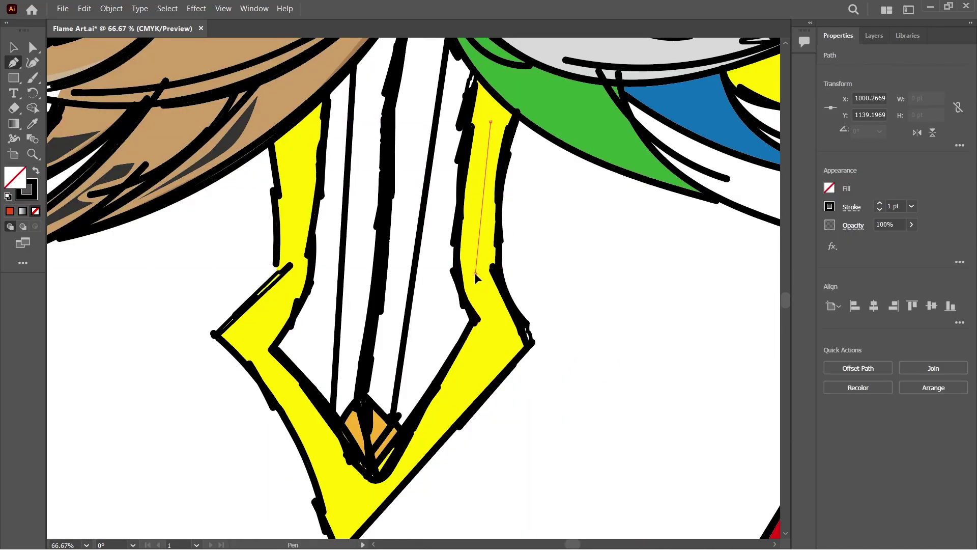
{"action": "left_click", "coordinate": [501, 329]}
{"action": "left_click", "coordinate": [420, 447]}
{"action": "key", "text": "v"}
{"action": "left_click", "coordinate": [545, 377]}
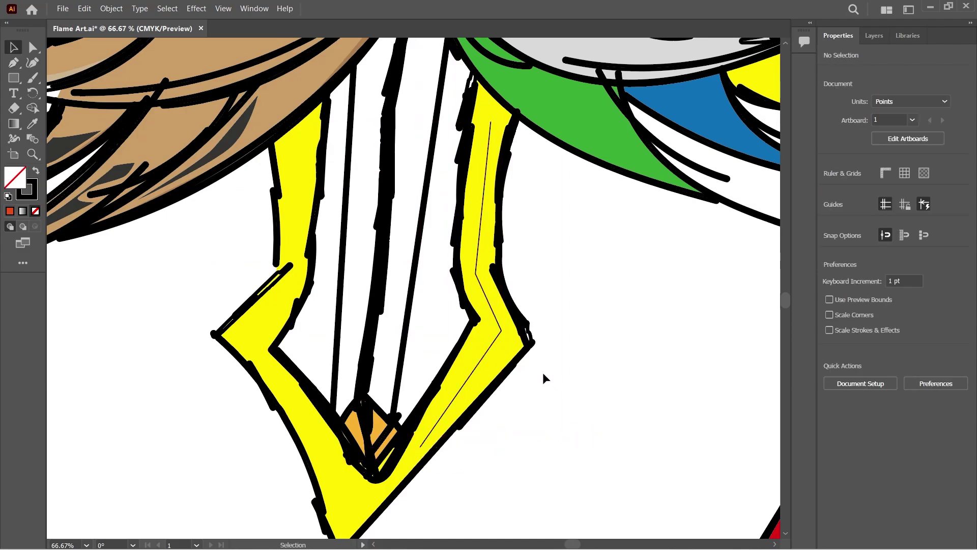
Give the right border's centre line a 2 pt stroke with the width profile tapered at both ends.
{"action": "left_click", "coordinate": [486, 352]}
{"action": "key", "text": "ctrl+1"}
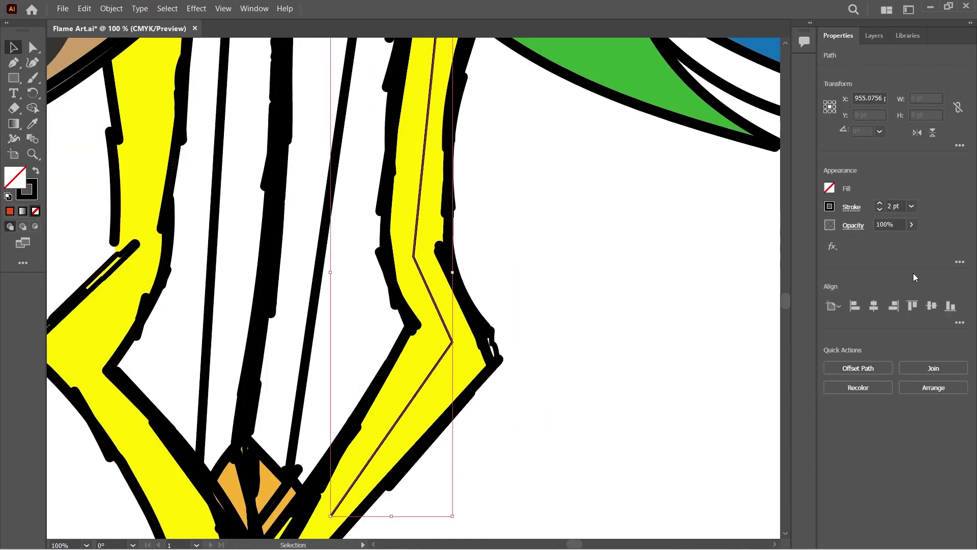
{"action": "left_click", "coordinate": [853, 209]}
{"action": "left_click", "coordinate": [823, 405]}
{"action": "left_click", "coordinate": [779, 278]}
{"action": "left_click", "coordinate": [921, 251]}
Shift the tapered line slightly to the right inside the yellow border, colour its stroke white and deselect it.
{"action": "key", "text": "ctrl+plus"}
{"action": "key", "text": "ctrl+plus"}
{"action": "left_click_drag", "start_coordinate": [506, 241], "coordinate": [507, 238]}
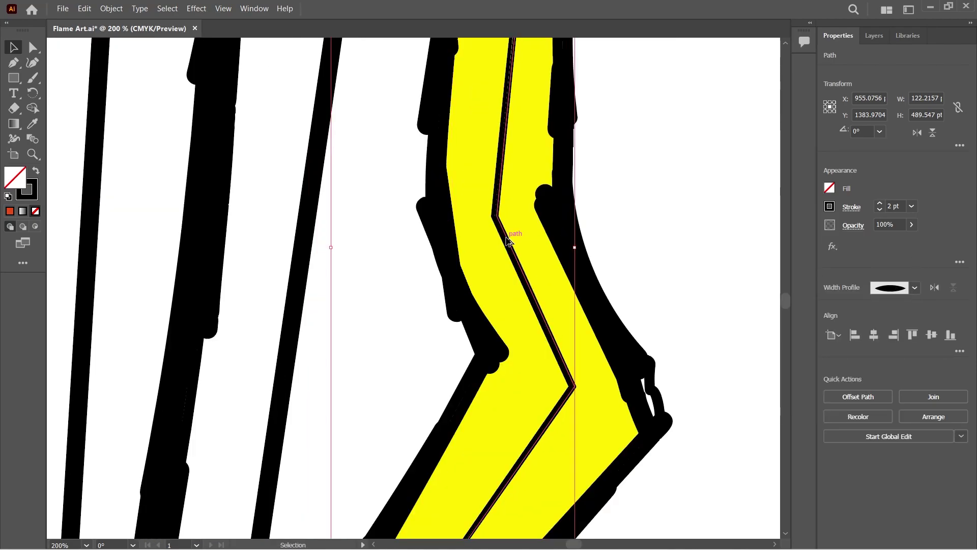
{"action": "scroll", "coordinate": [507, 240], "scroll_direction": "down", "scroll_amount": 5}
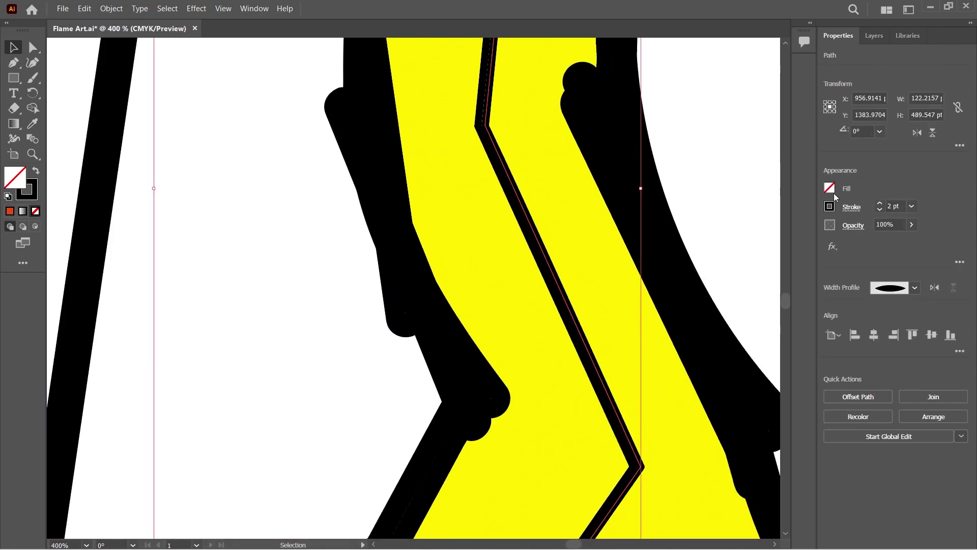
{"action": "left_click", "coordinate": [829, 206]}
{"action": "left_click", "coordinate": [709, 252]}
{"action": "left_click", "coordinate": [731, 171]}
Draw an open centre line down the left side of the blade's yellow border, following its bend and outer corner.
{"action": "scroll", "coordinate": [729, 186], "scroll_direction": "down", "scroll_amount": 4}
{"action": "key", "text": "p"}
{"action": "left_click", "coordinate": [527, 167]}
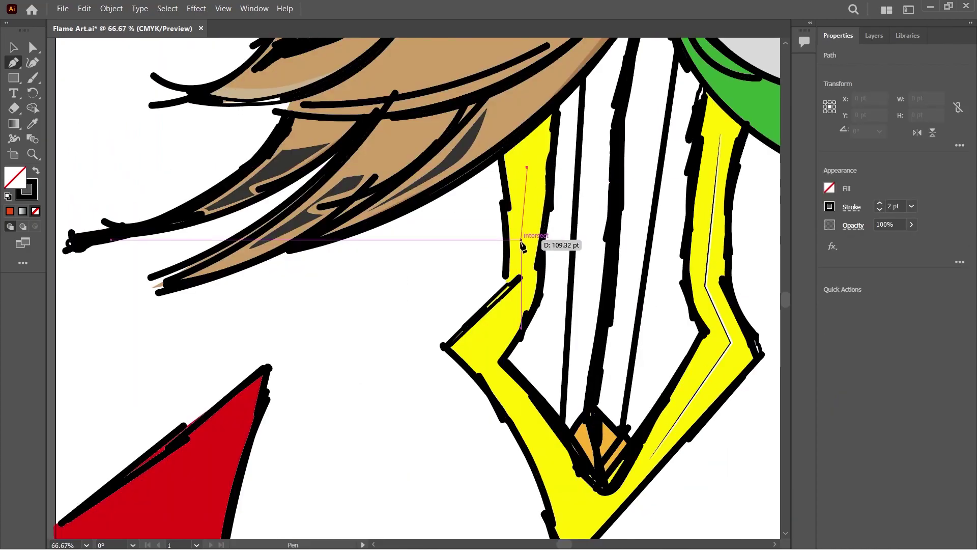
{"action": "left_click", "coordinate": [526, 261]}
{"action": "left_click_drag", "start_coordinate": [499, 332], "coordinate": [446, 383]}
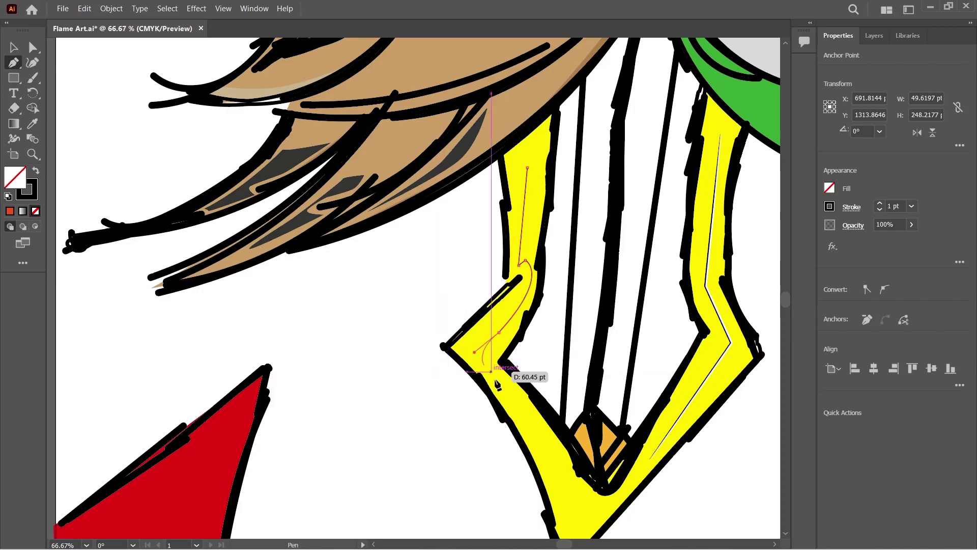
{"action": "key", "text": "v"}
{"action": "left_click", "coordinate": [461, 456]}
Give the left border's centre line a 2 pt stroke with the width profile tapered at both ends.
{"action": "left_click", "coordinate": [508, 321]}
{"action": "left_click", "coordinate": [879, 203]}
{"action": "left_click", "coordinate": [851, 207]}
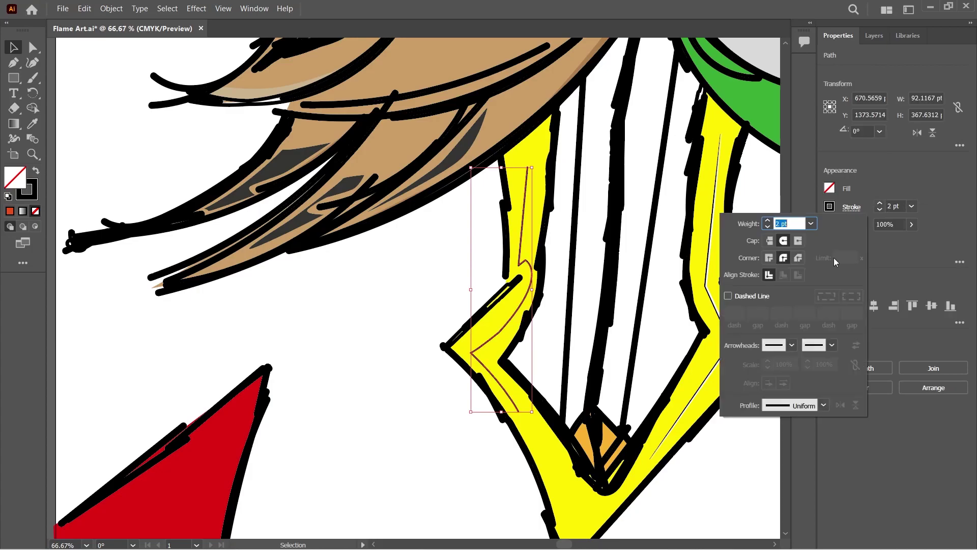
{"action": "left_click", "coordinate": [818, 406]}
{"action": "left_click", "coordinate": [792, 275]}
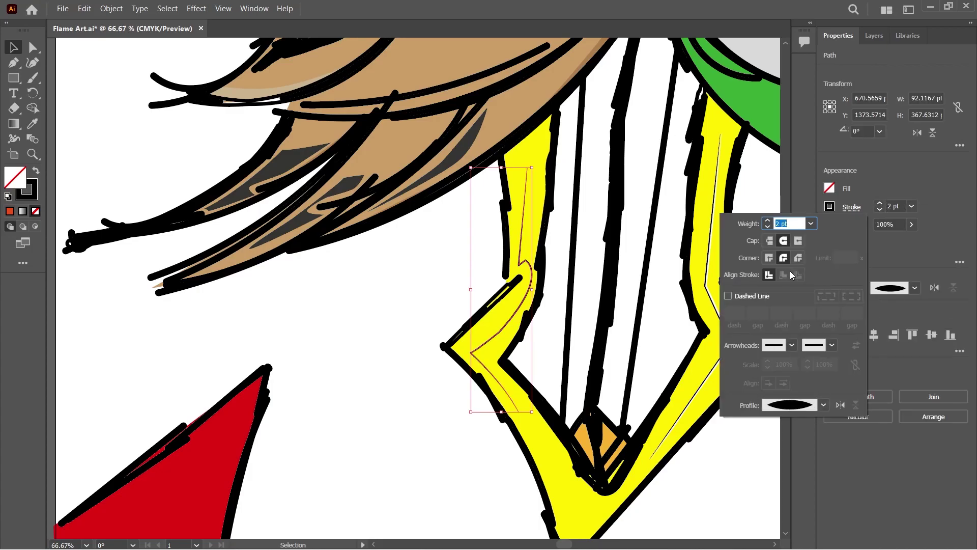
Shift the left border's tapered line slightly to the left, colour its stroke white and deselect it.
{"action": "left_click", "coordinate": [469, 472]}
{"action": "left_click_drag", "start_coordinate": [509, 316], "coordinate": [509, 316]}
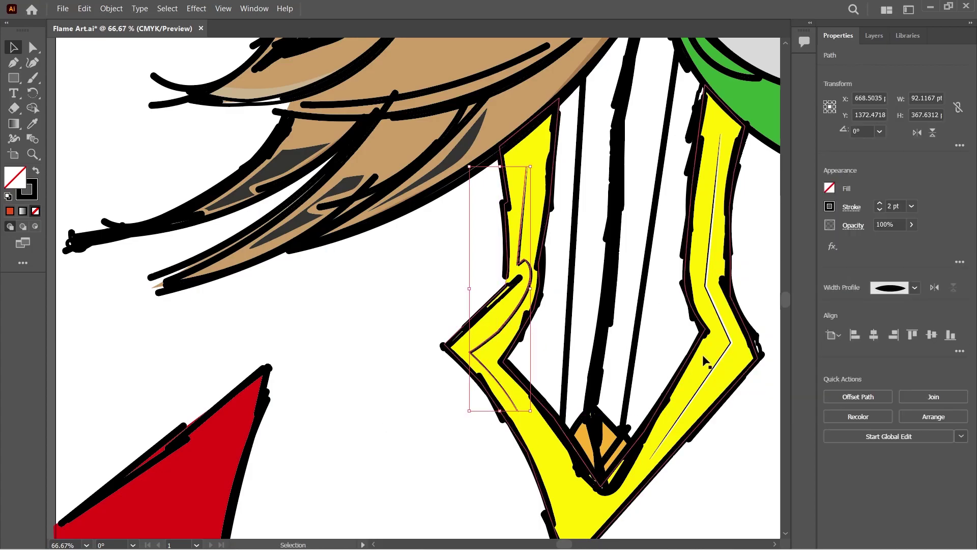
{"action": "left_click", "coordinate": [827, 206]}
{"action": "left_click", "coordinate": [706, 252]}
{"action": "left_click", "coordinate": [779, 485]}
{"action": "left_click", "coordinate": [779, 485]}
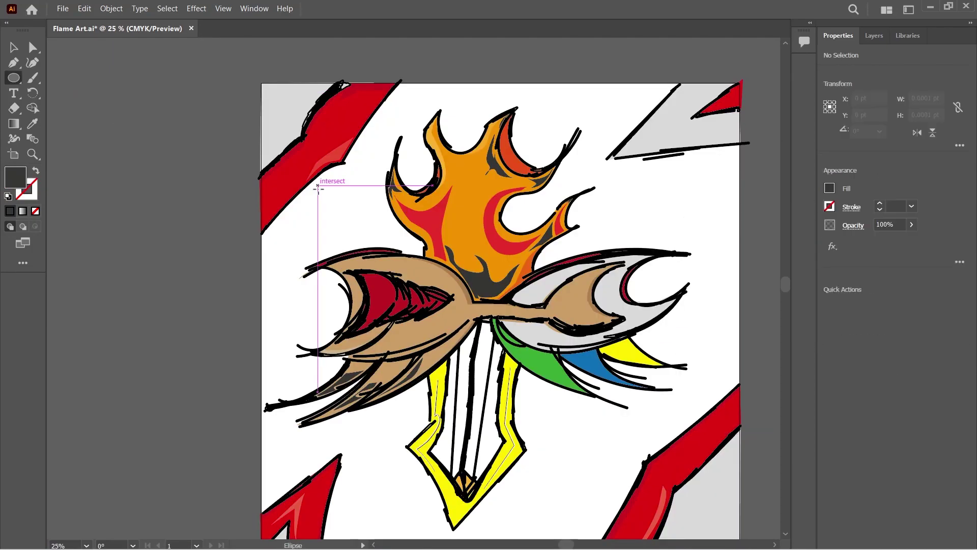
Draw a circle about 1030 pt in diameter over the artwork and centre it horizontally and vertically on the artboard.
{"action": "scroll", "coordinate": [321, 192], "scroll_direction": "down", "scroll_amount": 1}
{"action": "left_click_drag", "start_coordinate": [311, 189], "coordinate": [482, 360]}
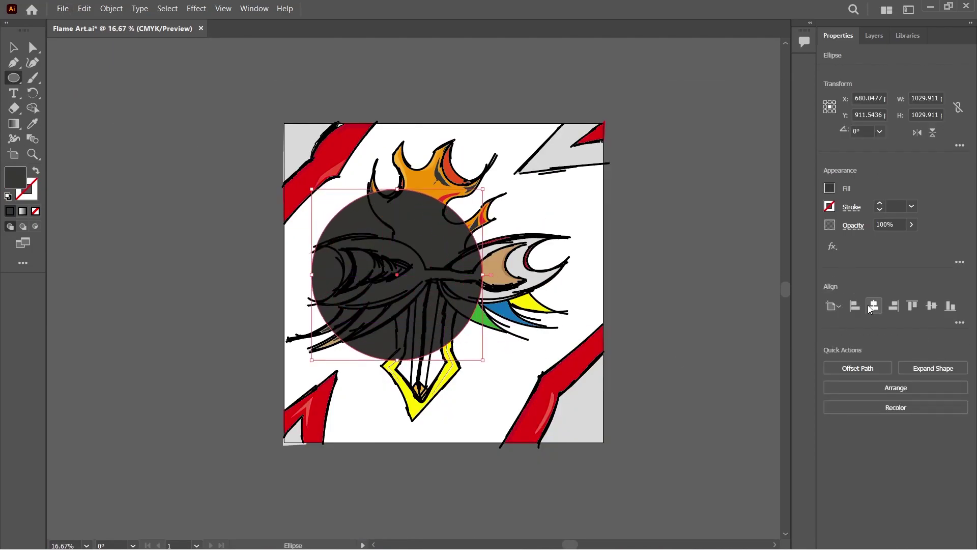
{"action": "left_click", "coordinate": [872, 307]}
{"action": "left_click", "coordinate": [930, 308]}
Remove the circle's fill and set its black stroke to 6 pt.
{"action": "left_click", "coordinate": [830, 188]}
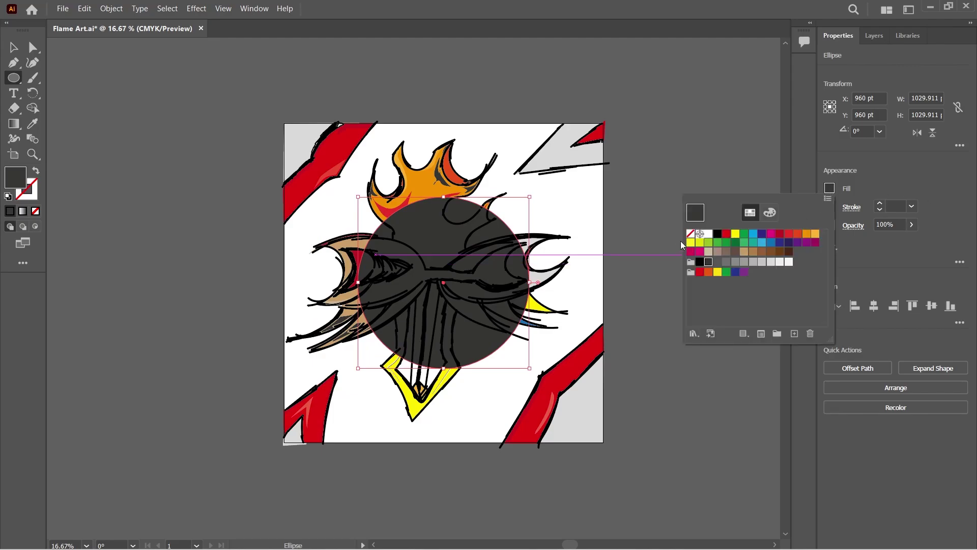
{"action": "left_click", "coordinate": [692, 232]}
{"action": "left_click", "coordinate": [830, 206]}
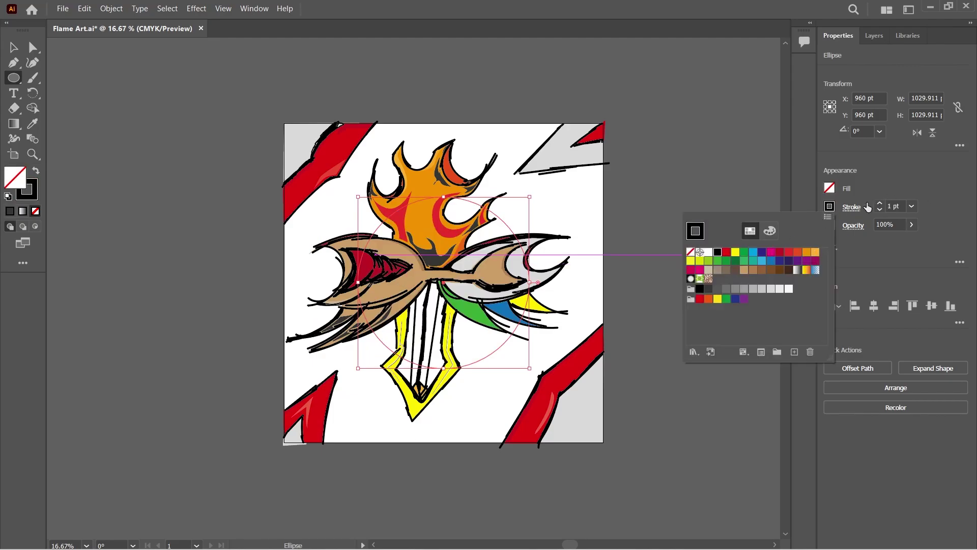
{"action": "left_click", "coordinate": [879, 204]}
{"action": "left_click", "coordinate": [879, 204]}
{"action": "key", "text": "ctrl+="}
{"action": "key", "text": "v"}
Send the large circle to the back, behind the flame, wings and blade, and deselect it.
{"action": "left_click", "coordinate": [593, 187]}
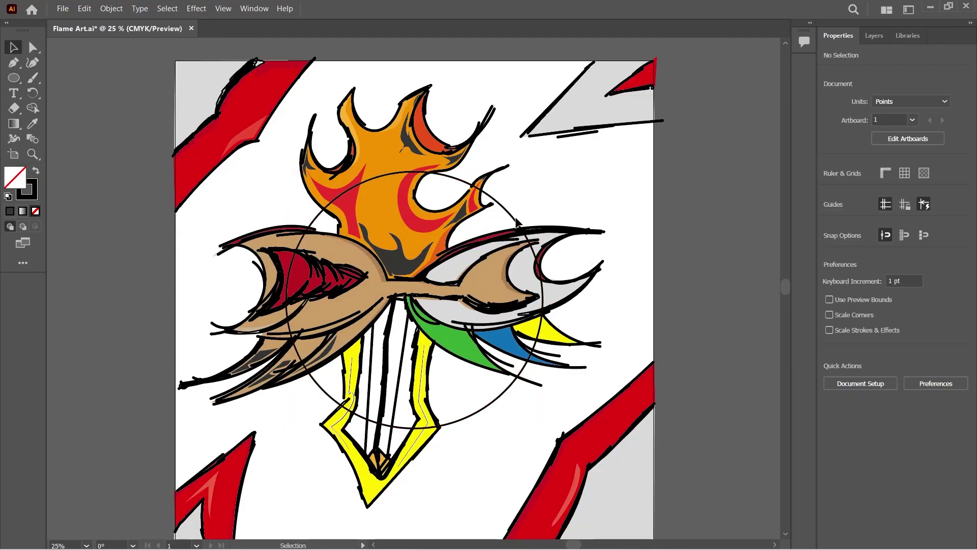
{"action": "left_click", "coordinate": [506, 211]}
{"action": "right_click", "coordinate": [513, 220]}
{"action": "mouse_move", "coordinate": [585, 447]}
{"action": "left_click", "coordinate": [686, 486]}
{"action": "left_click", "coordinate": [686, 479]}
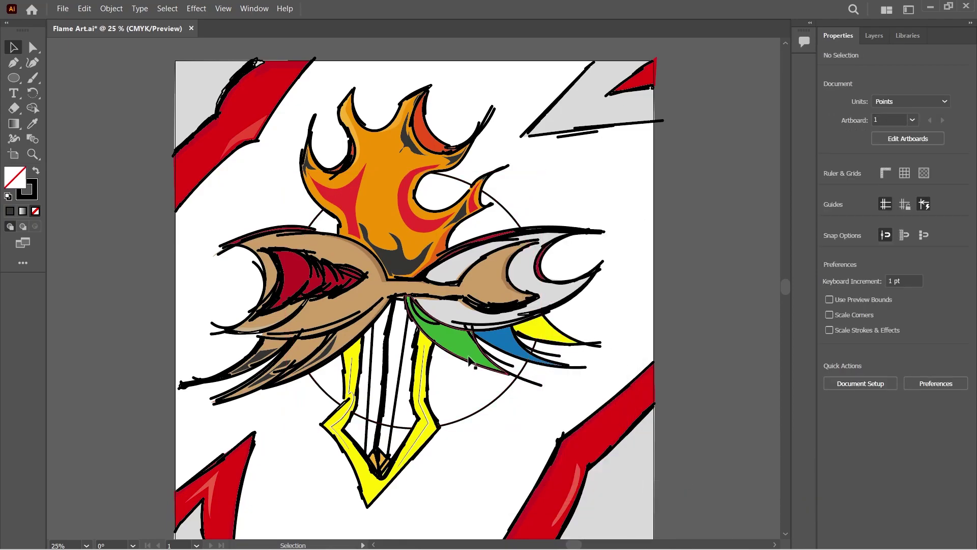
Offset the circle's path outward to add a concentric outer circle about 1060 pt in diameter, and deselect it.
{"action": "scroll", "coordinate": [488, 374], "scroll_direction": "left", "scroll_amount": 2}
{"action": "left_click", "coordinate": [490, 371]}
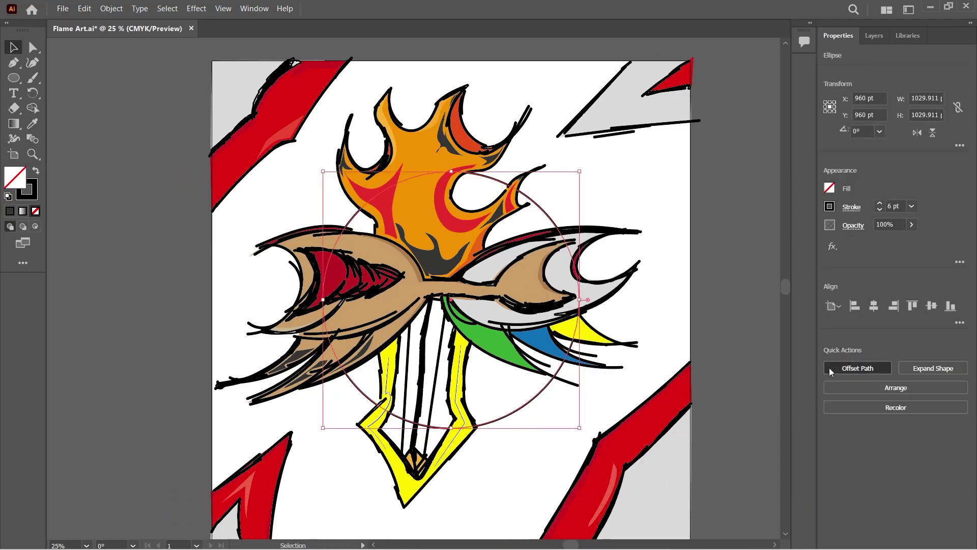
{"action": "left_click", "coordinate": [832, 367]}
{"action": "left_click", "coordinate": [854, 250]}
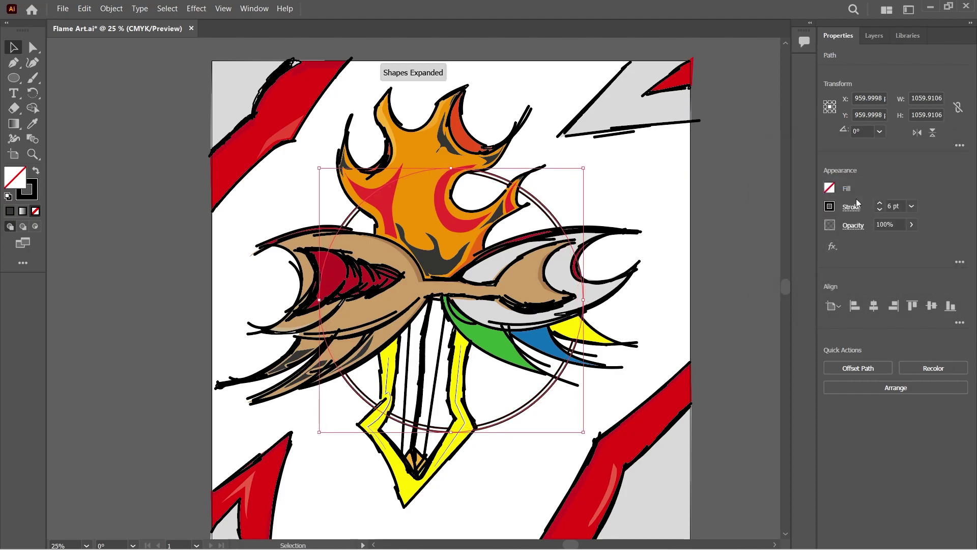
{"action": "left_click", "coordinate": [671, 292]}
Select both concentric circles, combine them into one compound path and deselect it.
{"action": "scroll", "coordinate": [178, 407], "scroll_direction": "down", "scroll_amount": 1}
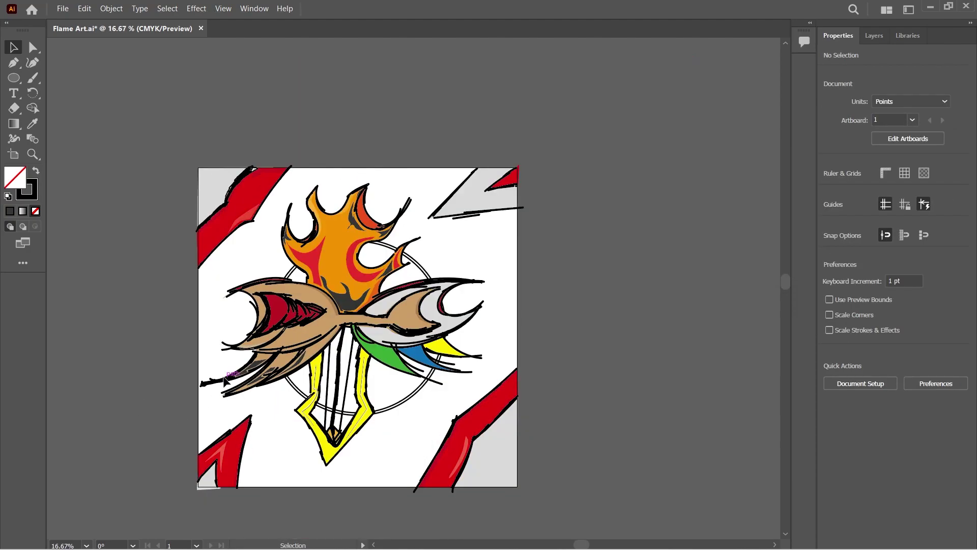
{"action": "scroll", "coordinate": [301, 386], "scroll_direction": "up", "scroll_amount": 1}
{"action": "left_click", "coordinate": [492, 411]}
{"action": "left_click", "coordinate": [493, 410], "text": "shift"}
{"action": "left_click", "coordinate": [892, 366]}
{"action": "left_click", "coordinate": [585, 387]}
Select the compound ring, undo its trial move and open its fill colour swatches.
{"action": "left_click_drag", "start_coordinate": [506, 403], "coordinate": [642, 396]}
{"action": "key", "text": "ctrl+z"}
{"action": "left_click", "coordinate": [830, 188]}
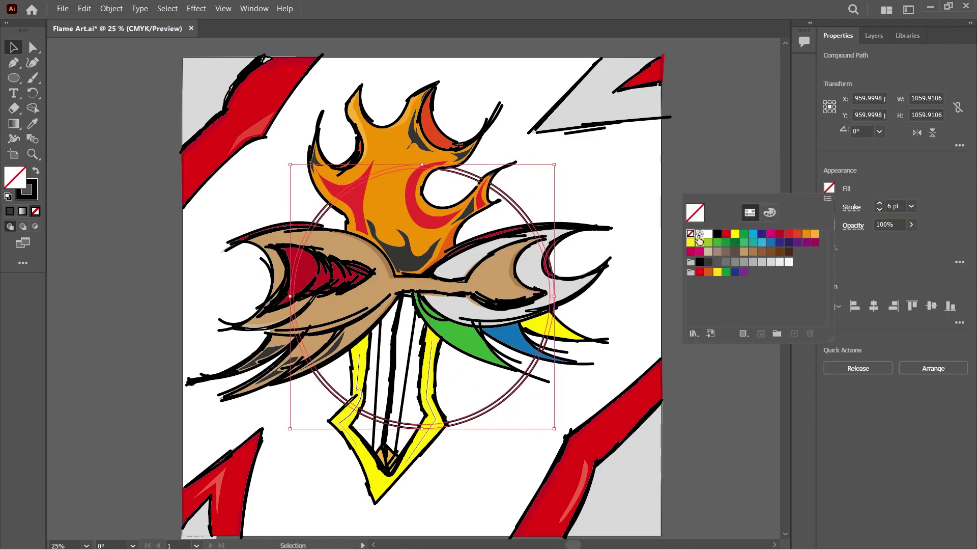